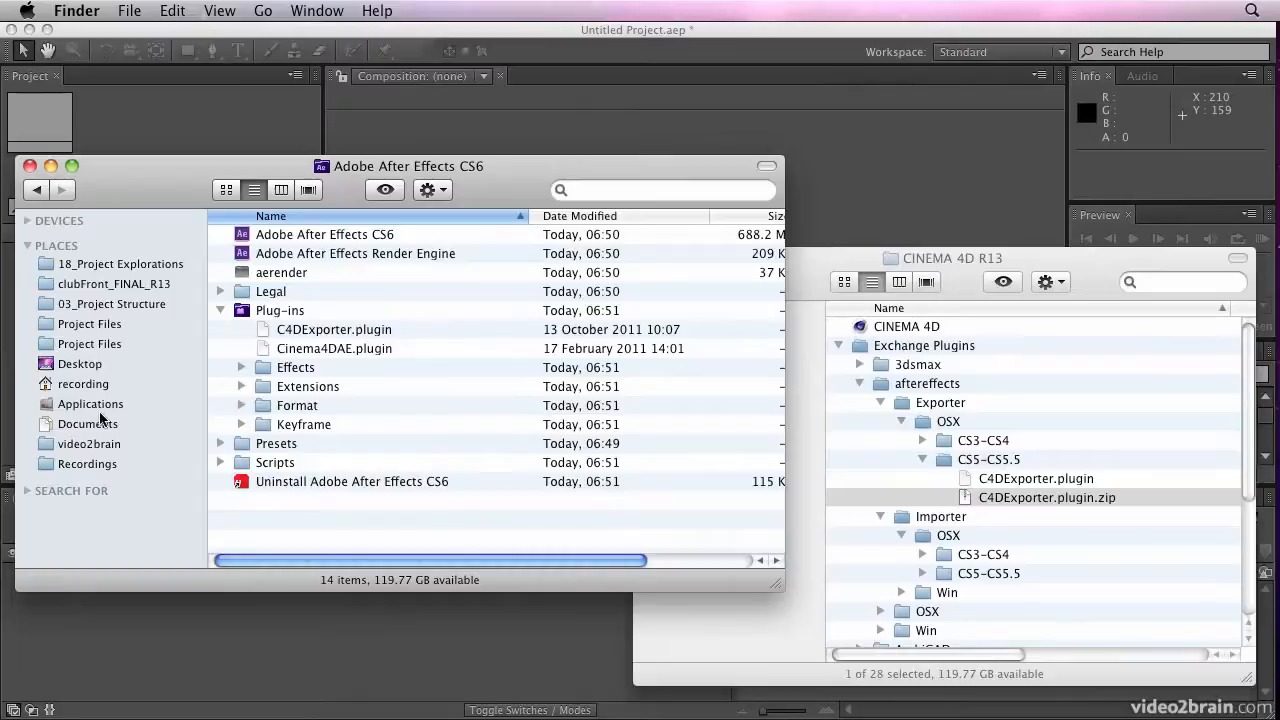
# Switch to After Effects, start a file import and browse the multipass movies in the Multipass folder
pyautogui.click(200, 127)
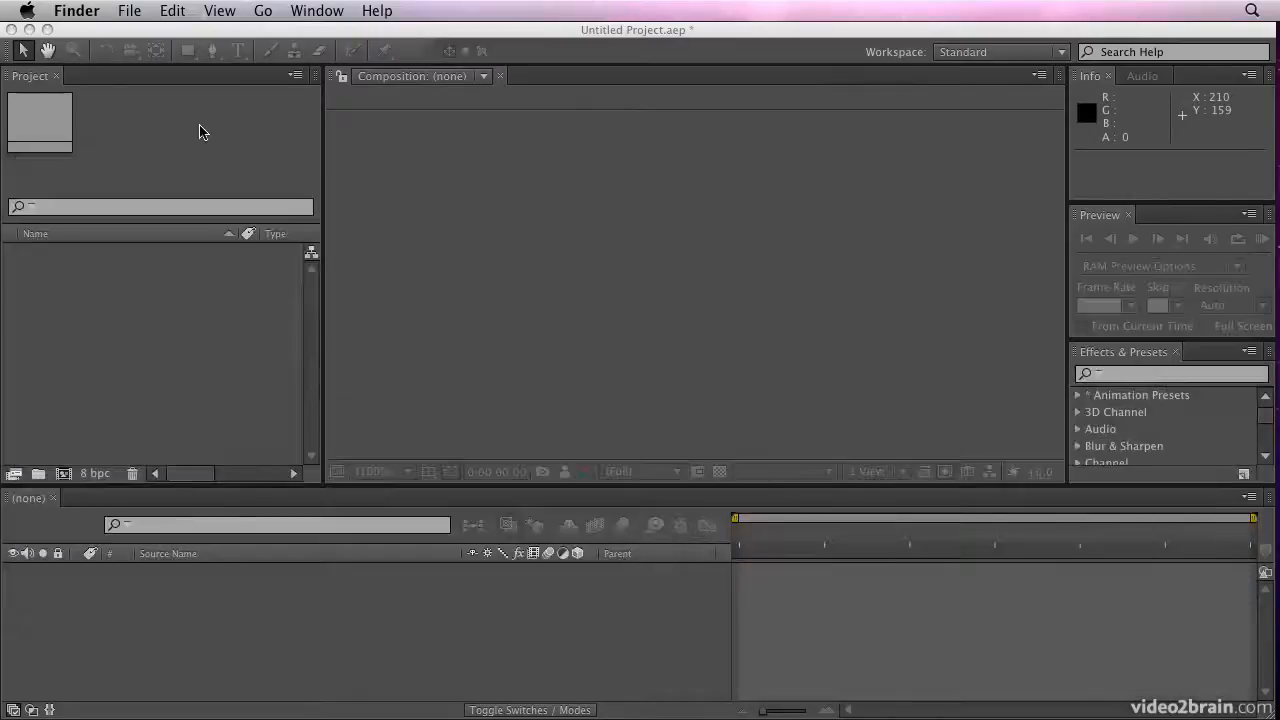
pyautogui.doubleClick(130, 302)
pyautogui.moveTo(1033, 175); pyautogui.dragTo(829, 118)
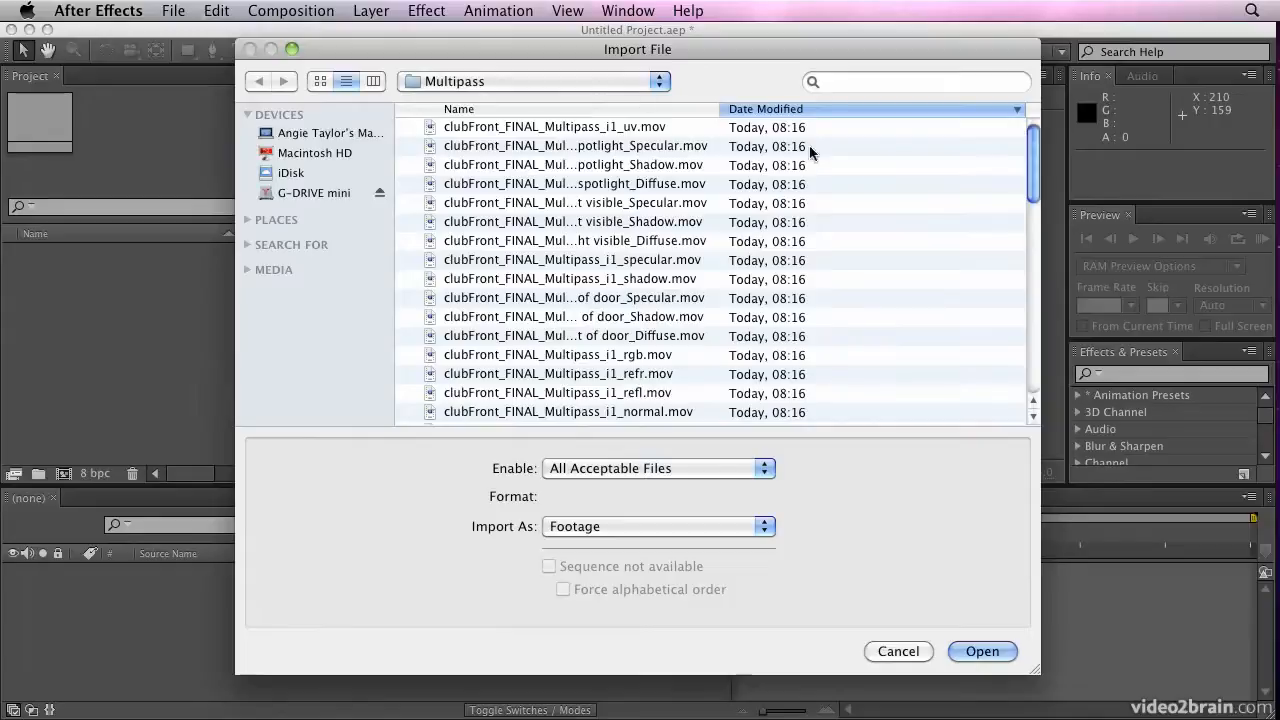
pyautogui.moveTo(1036, 186); pyautogui.dragTo(1033, 150)
# Import the CINEMA 4D composition file clubFront_FINAL_RPF_i1.aec from the RPF folder
pyautogui.click(572, 84)
pyautogui.click(565, 103)
pyautogui.doubleClick(452, 128)
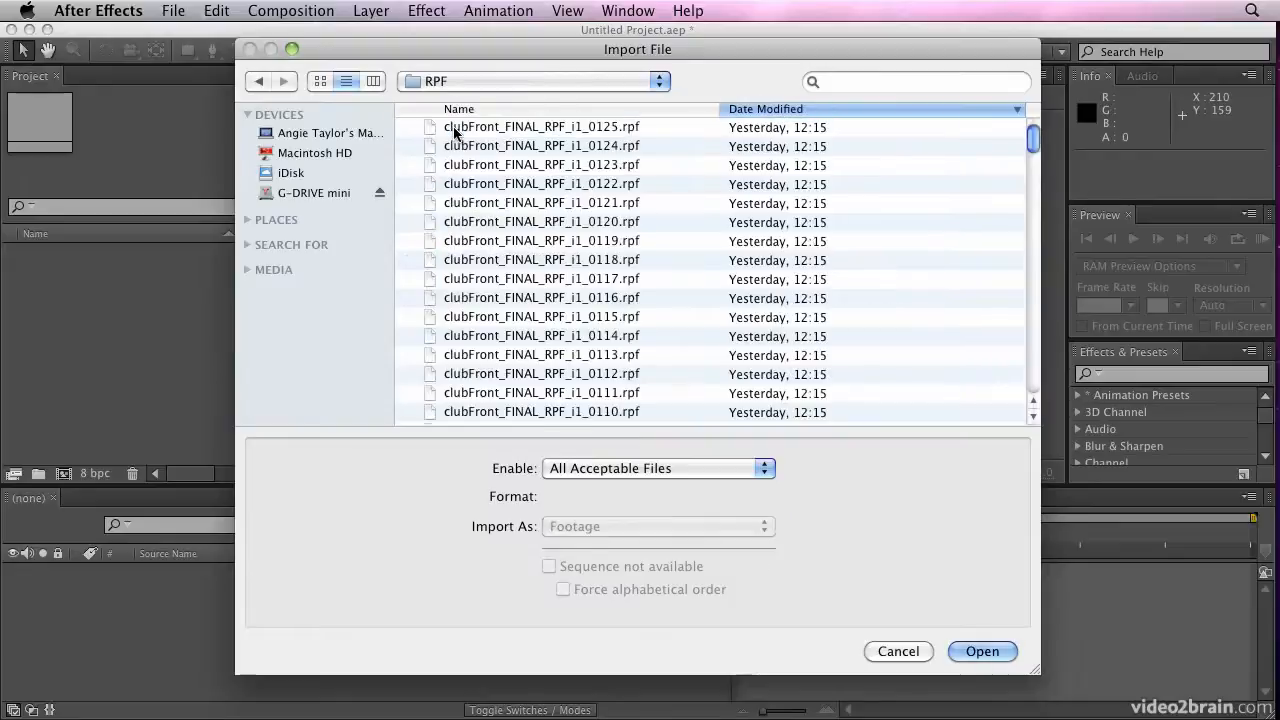
pyautogui.moveTo(1032, 140); pyautogui.dragTo(1030, 416)
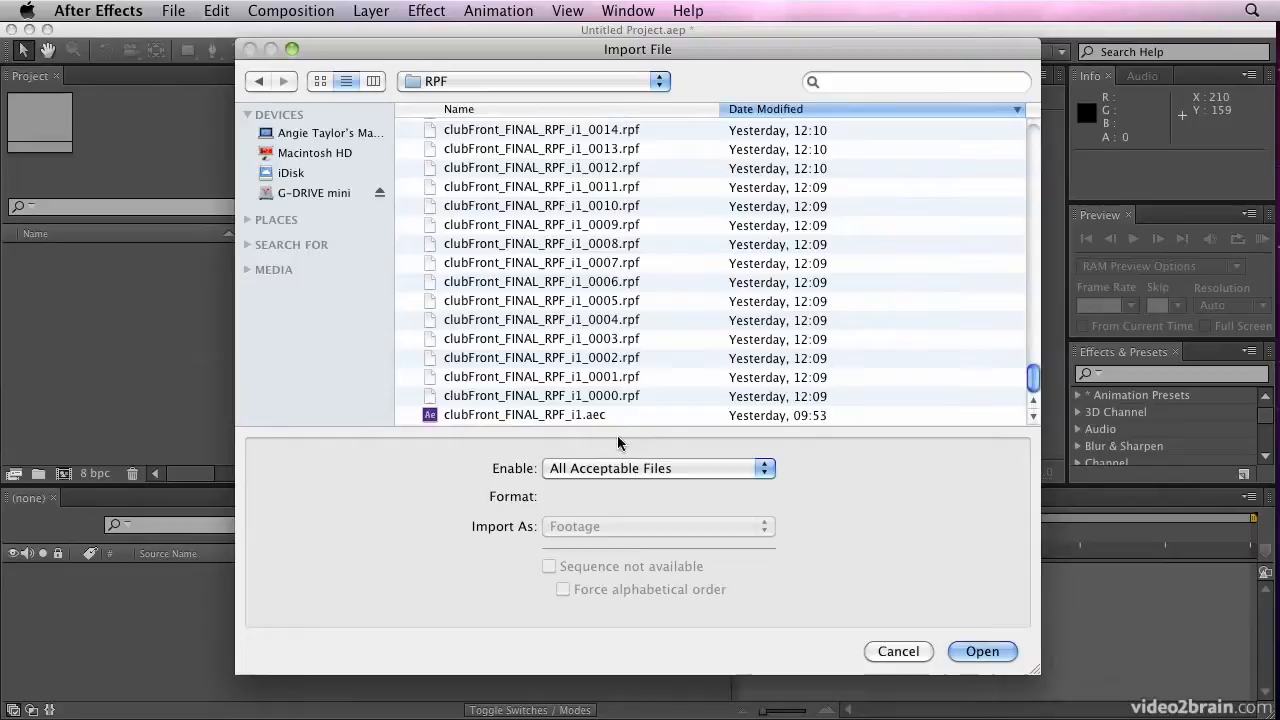
pyautogui.click(473, 414)
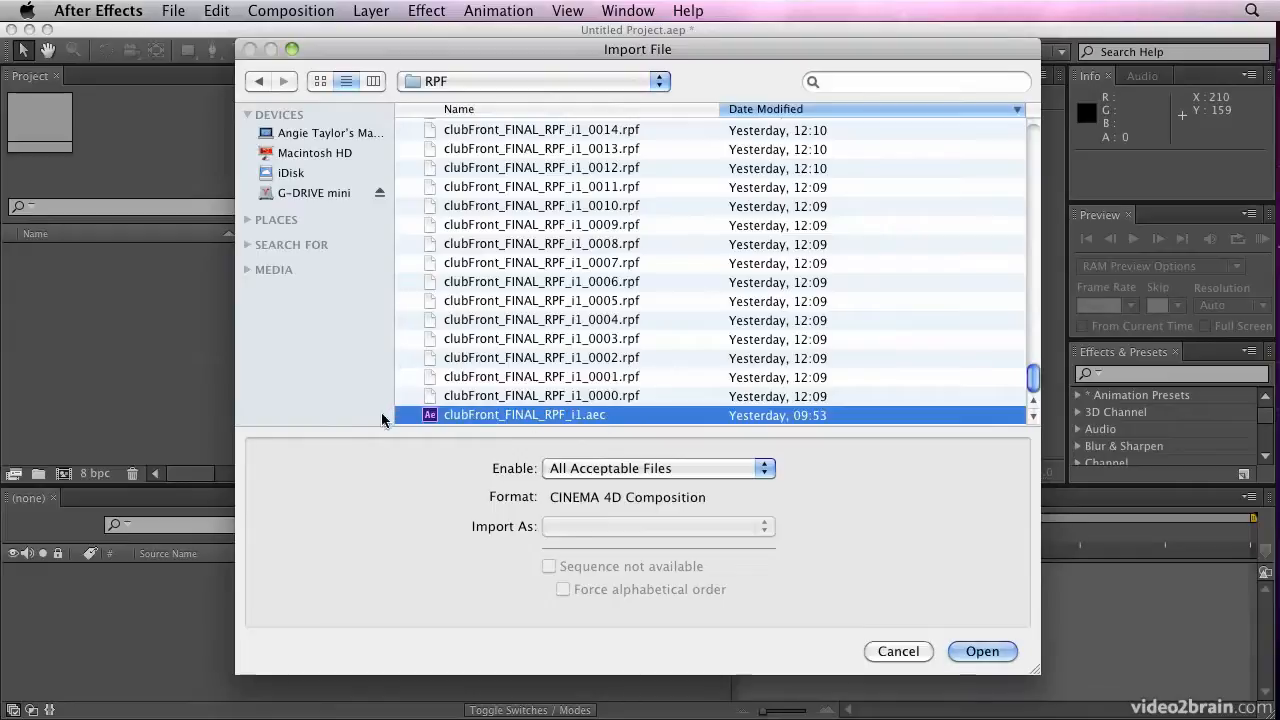
pyautogui.doubleClick(581, 415)
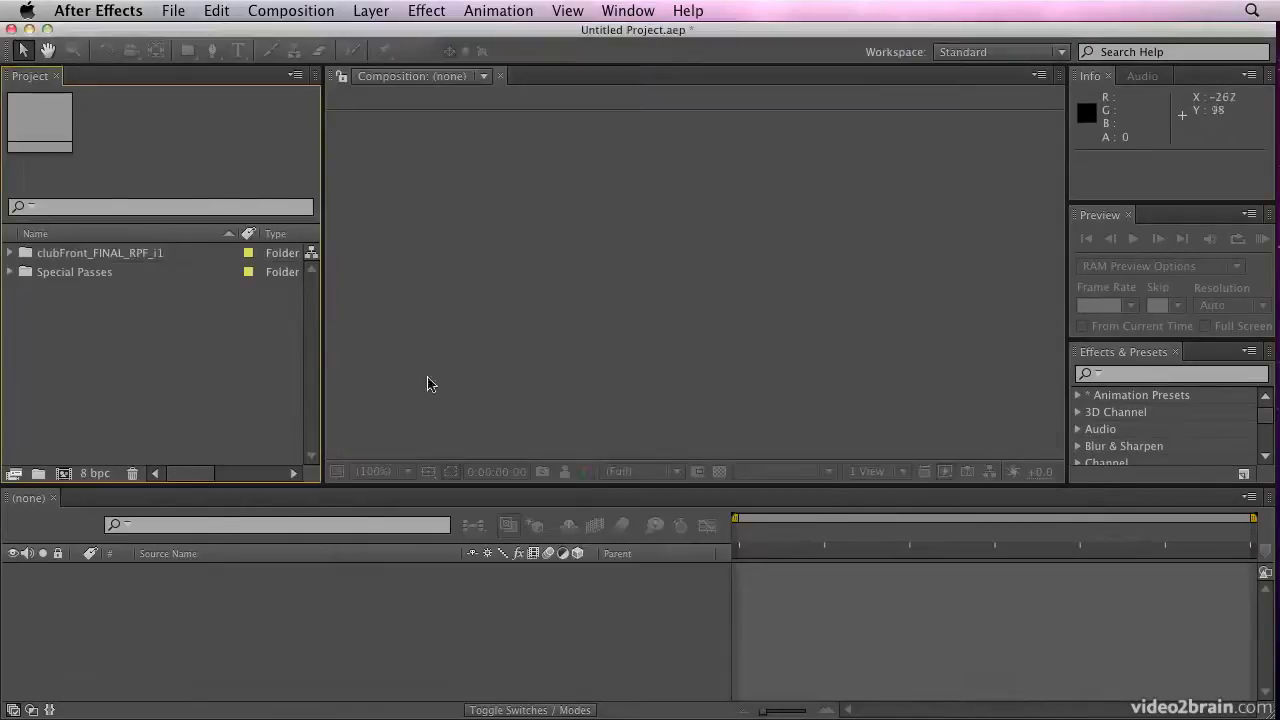
# Inspect the imported clubFront_FINAL_RPF_i1 and Special Passes folders in the project
pyautogui.click(64, 281)
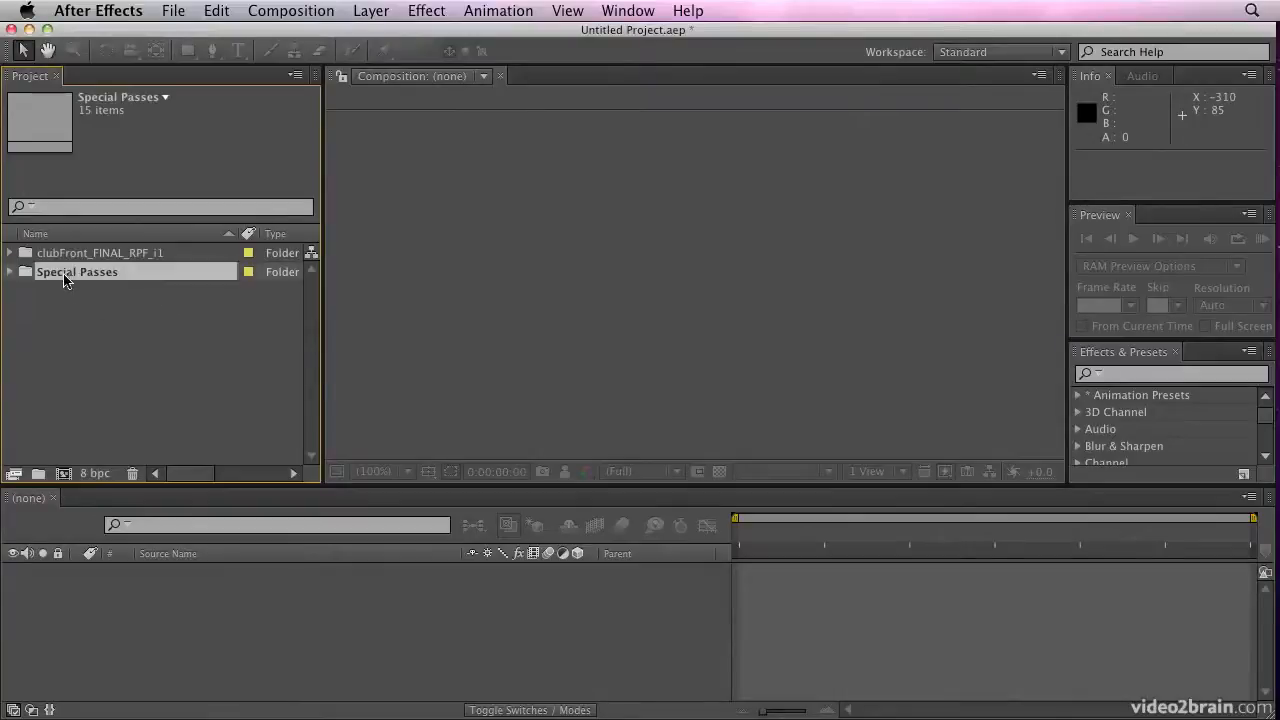
pyautogui.click(113, 256)
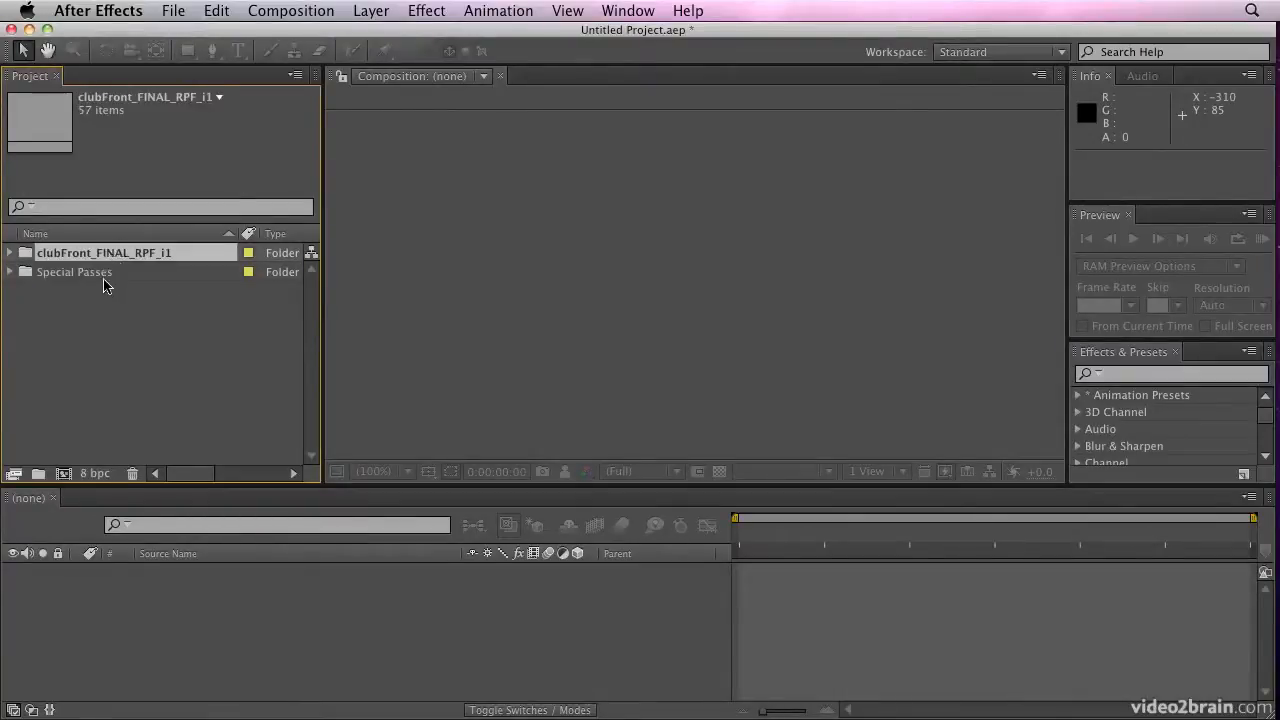
pyautogui.click(104, 284)
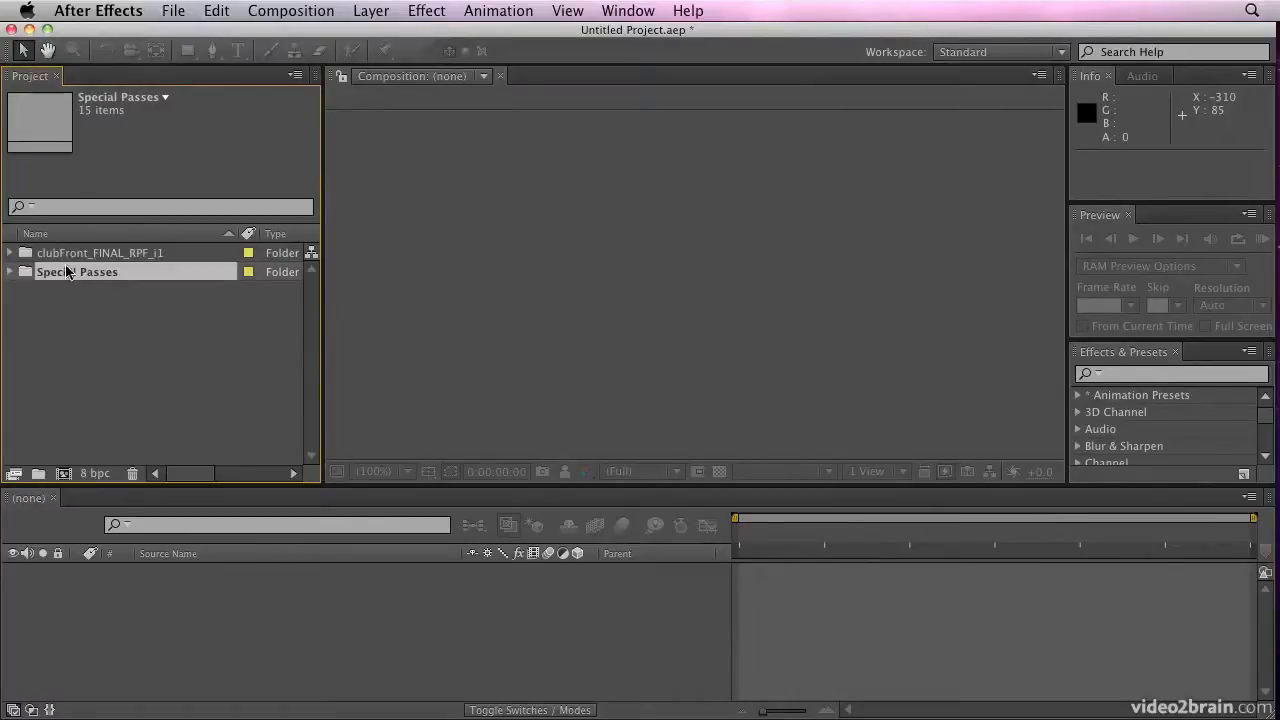
# Open the recent project ClubFront_End.aep without saving the current one, and open its composition 01_clubFront_FINAL_RPF_i1_Start
pyautogui.click(166, 11)
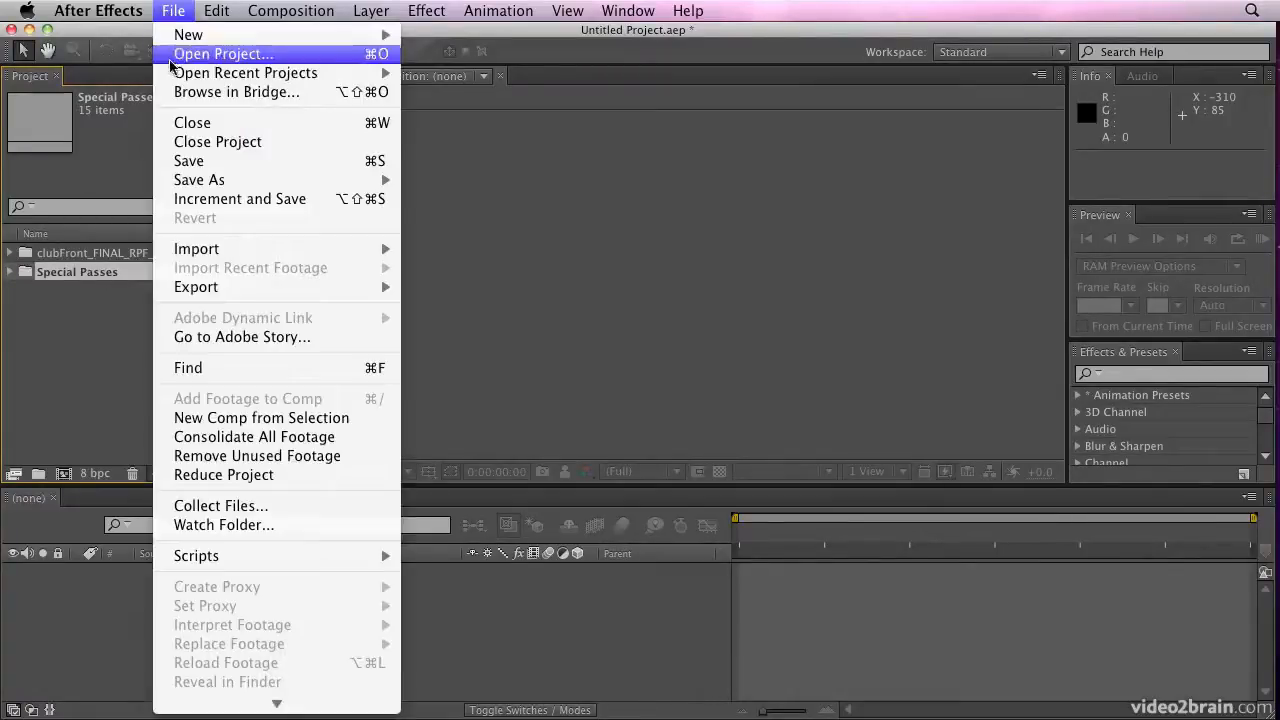
pyautogui.moveTo(178, 75)
pyautogui.click(544, 78)
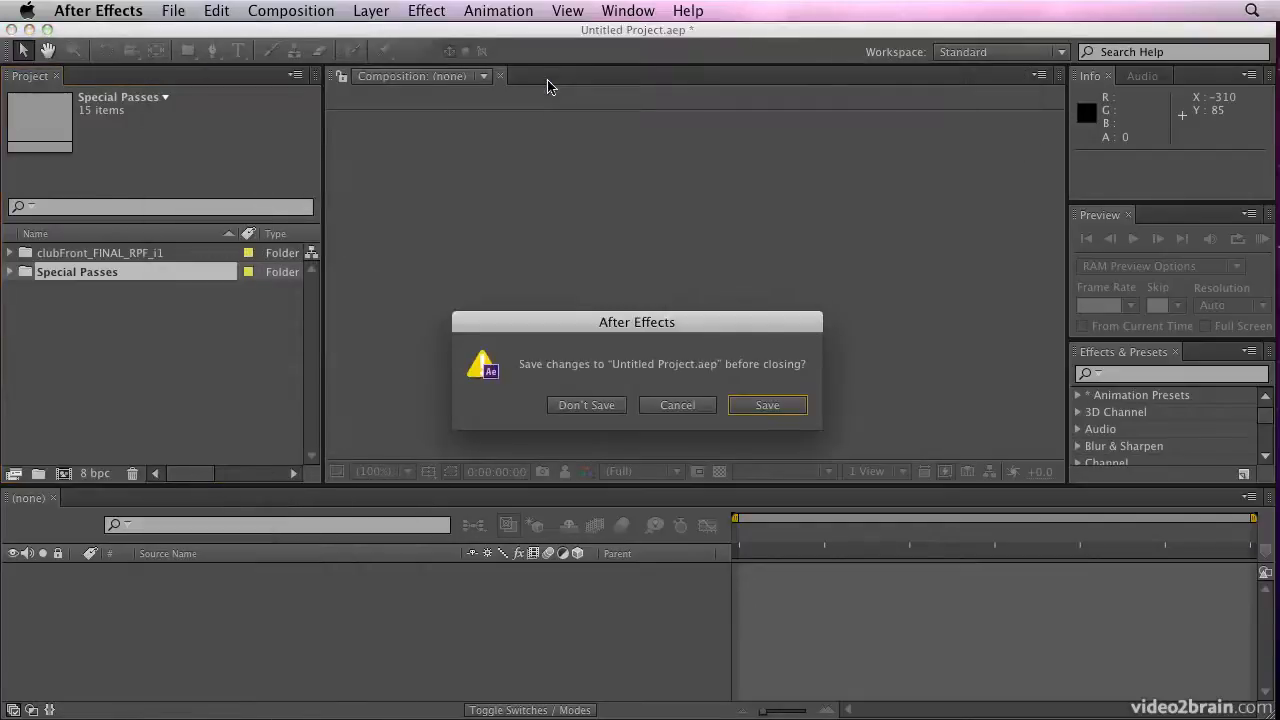
pyautogui.click(568, 405)
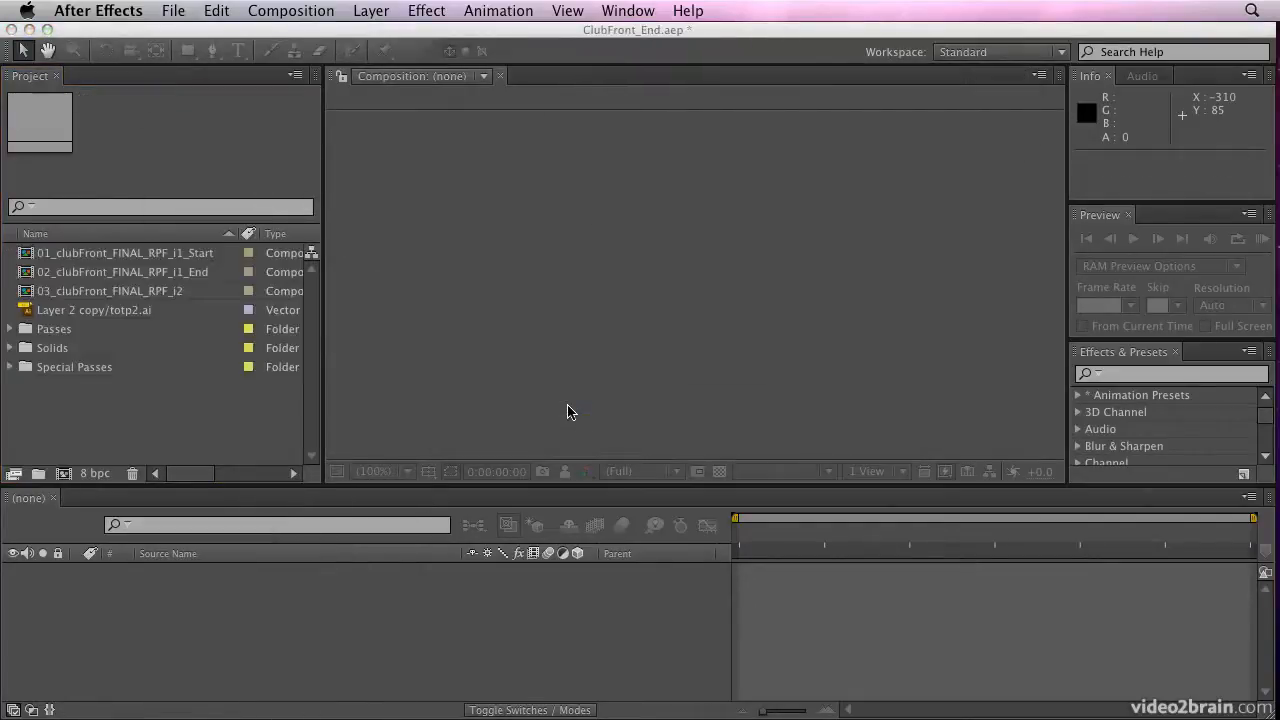
pyautogui.click(133, 253)
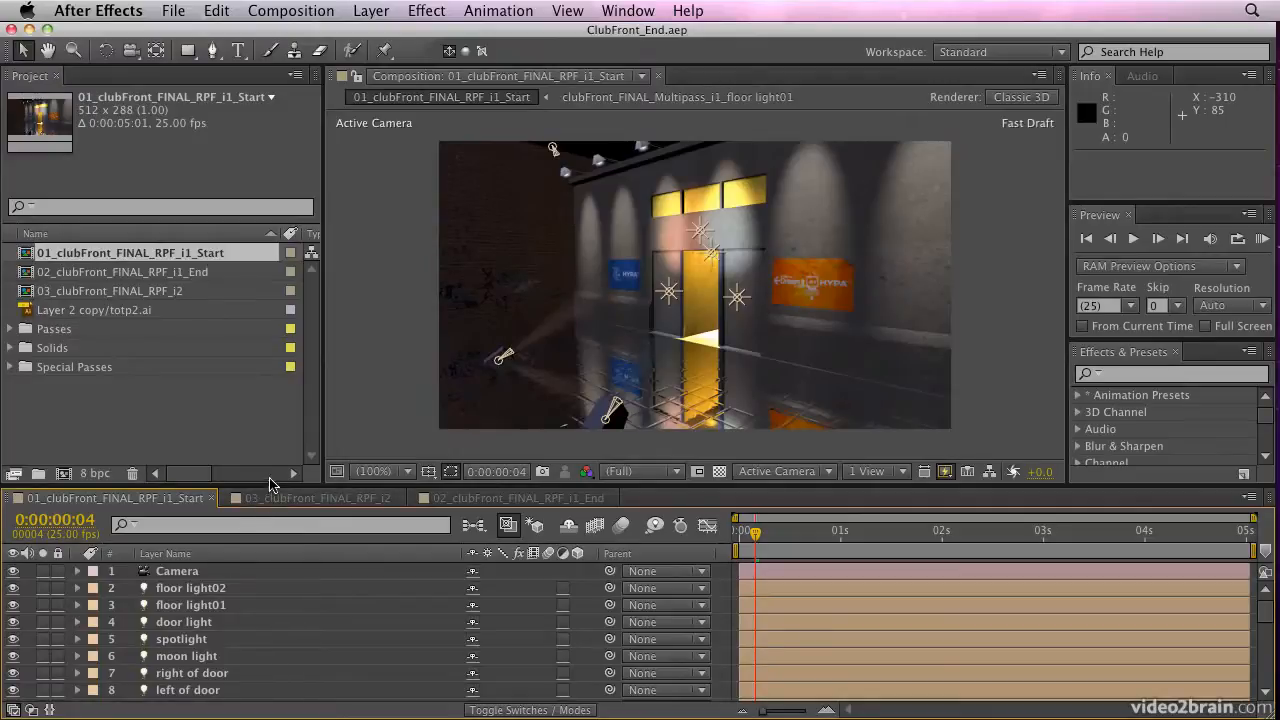
# Look through the footage in the Passes and Special Passes folders, leaving both folders collapsed
pyautogui.click(9, 331)
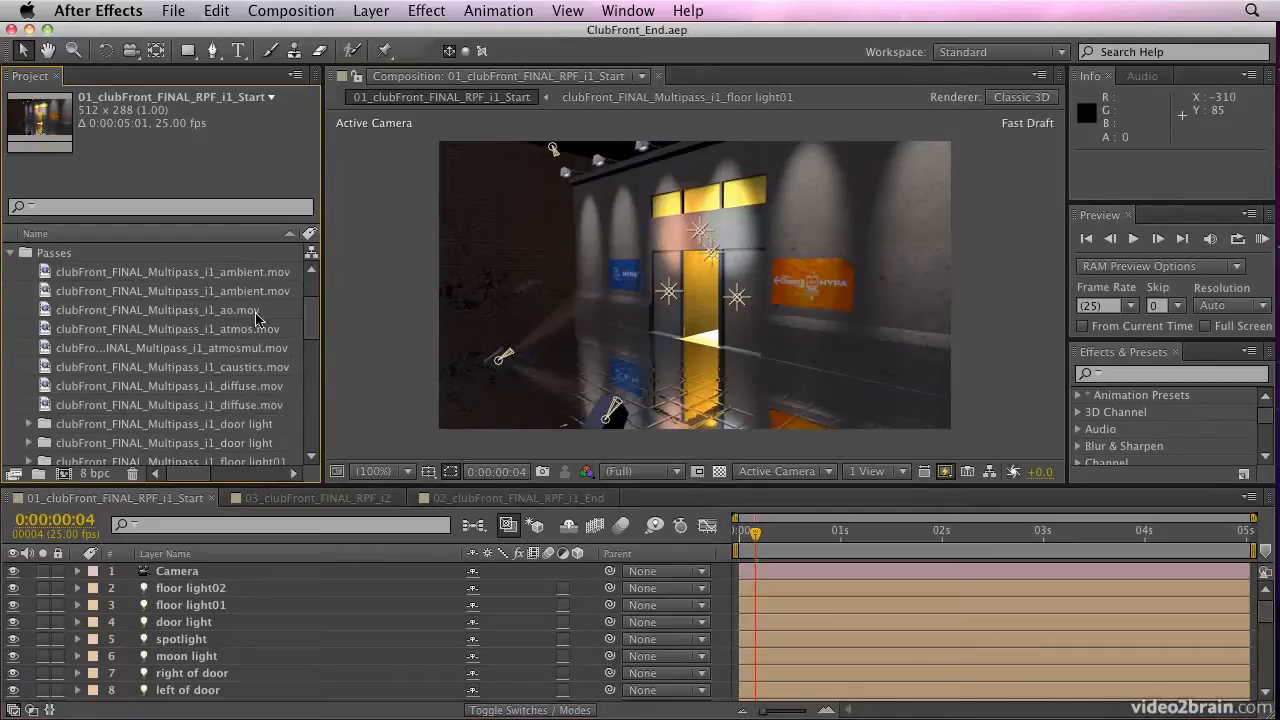
pyautogui.moveTo(311, 312)
pyautogui.mouseDown()
pyautogui.moveTo(312, 438)
pyautogui.moveTo(312, 290)
pyautogui.mouseUp()
pyautogui.click(8, 330)
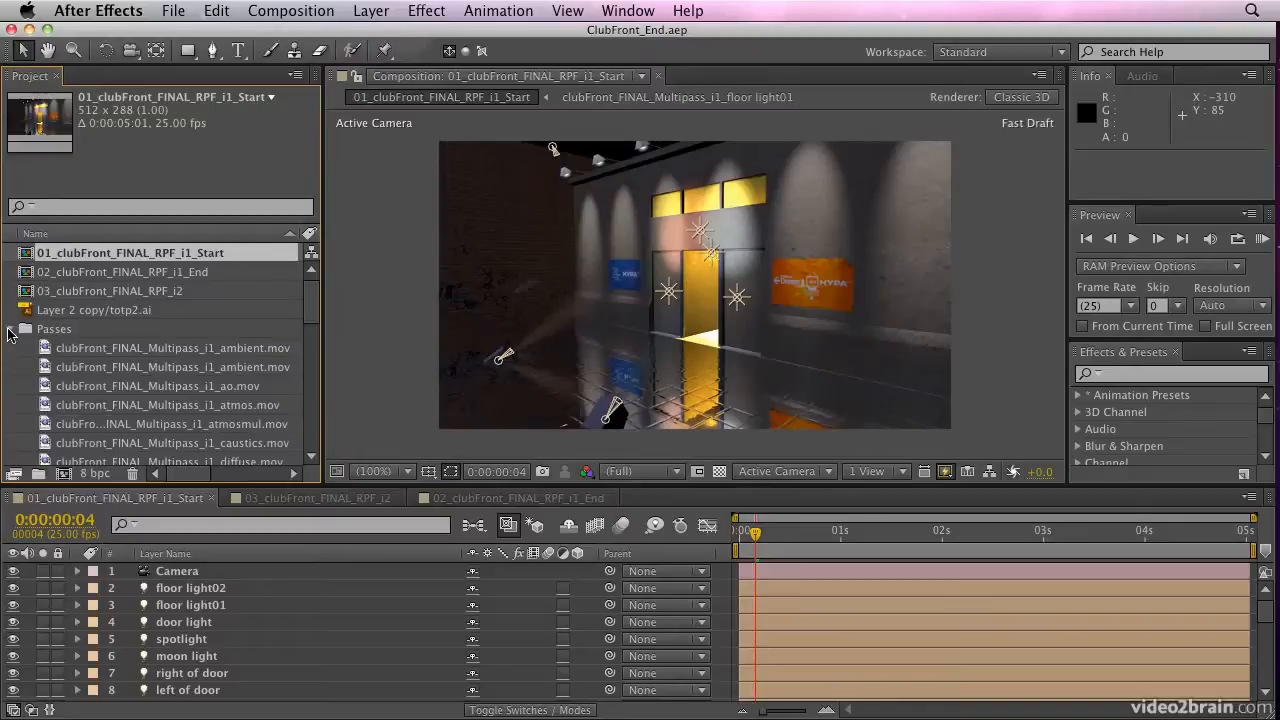
pyautogui.click(10, 368)
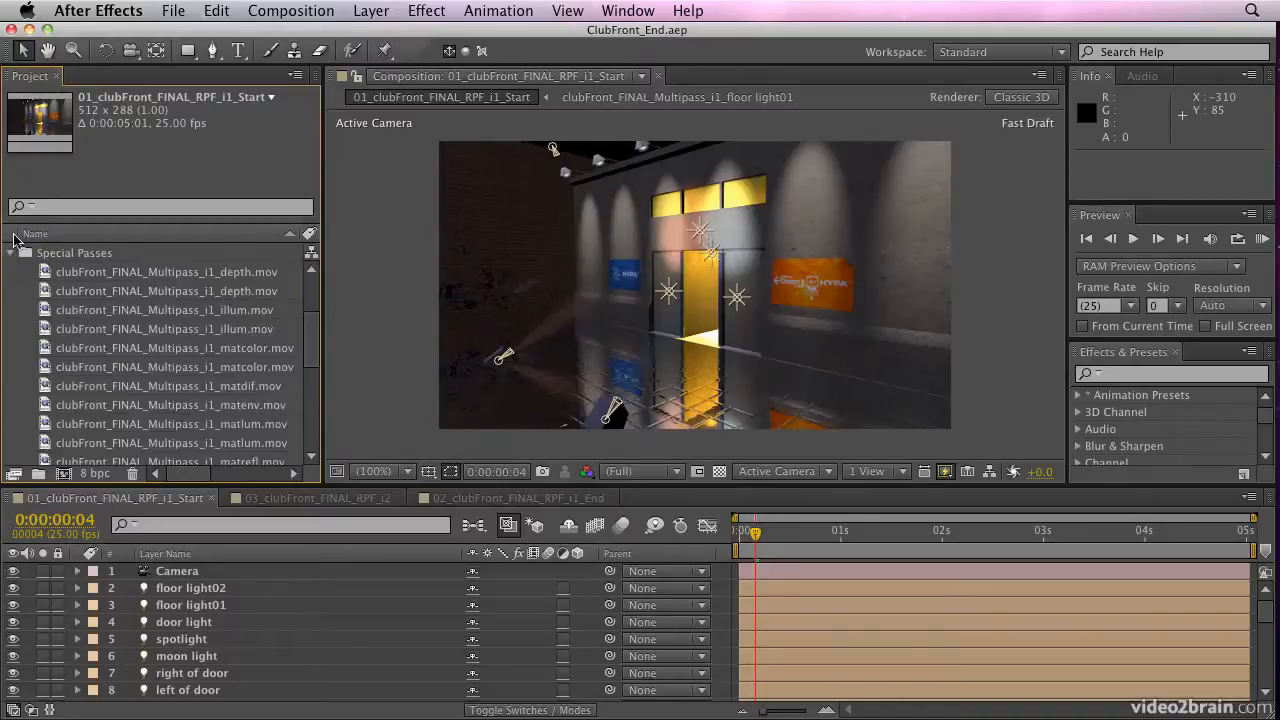
pyautogui.click(10, 255)
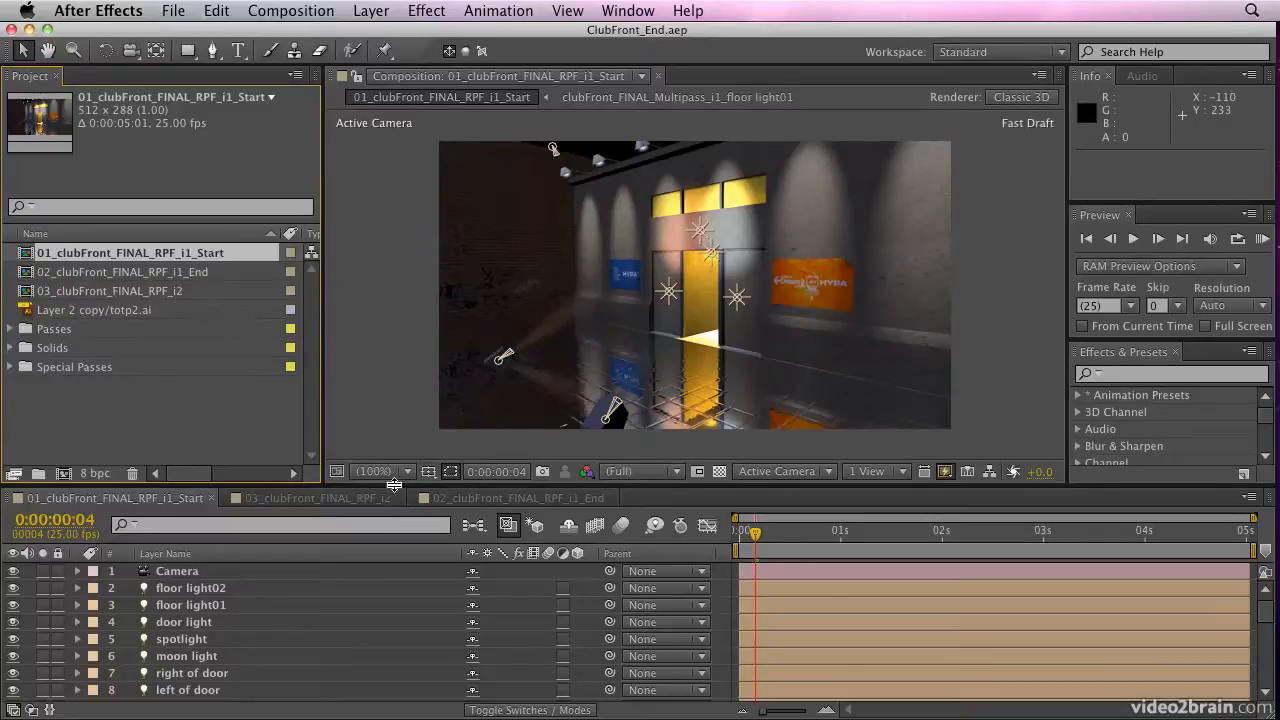
# Enlarge the timeline area and play a RAM preview of the composition from 0:00:00:00
pyautogui.moveTo(320, 487); pyautogui.dragTo(348, 401)
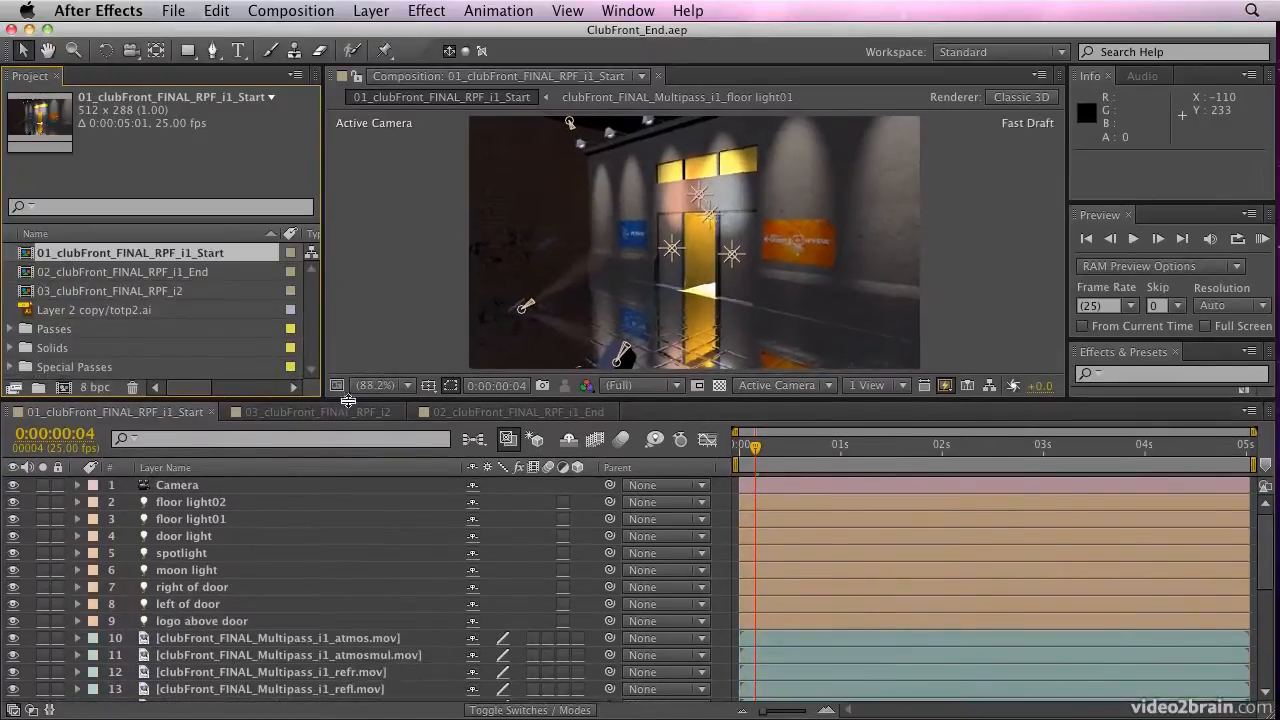
pyautogui.moveTo(1267, 549); pyautogui.dragTo(1276, 522)
pyautogui.moveTo(755, 447); pyautogui.dragTo(683, 449)
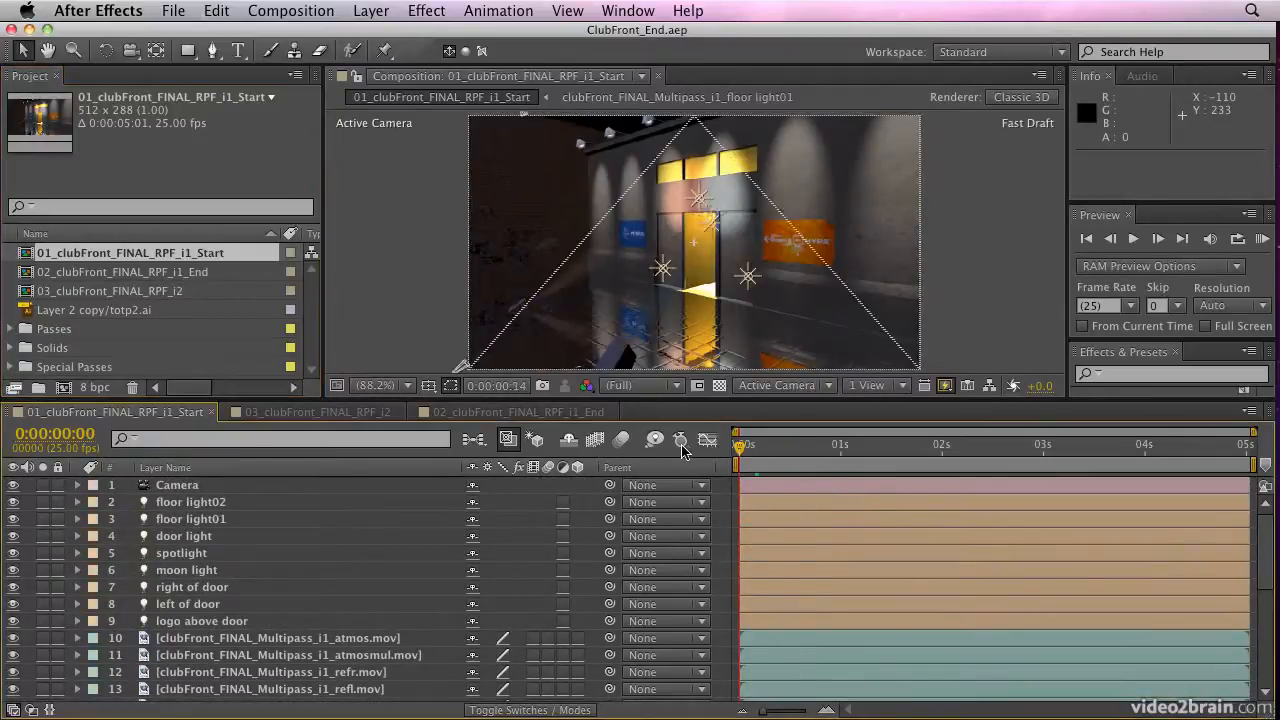
pyautogui.click(1263, 240)
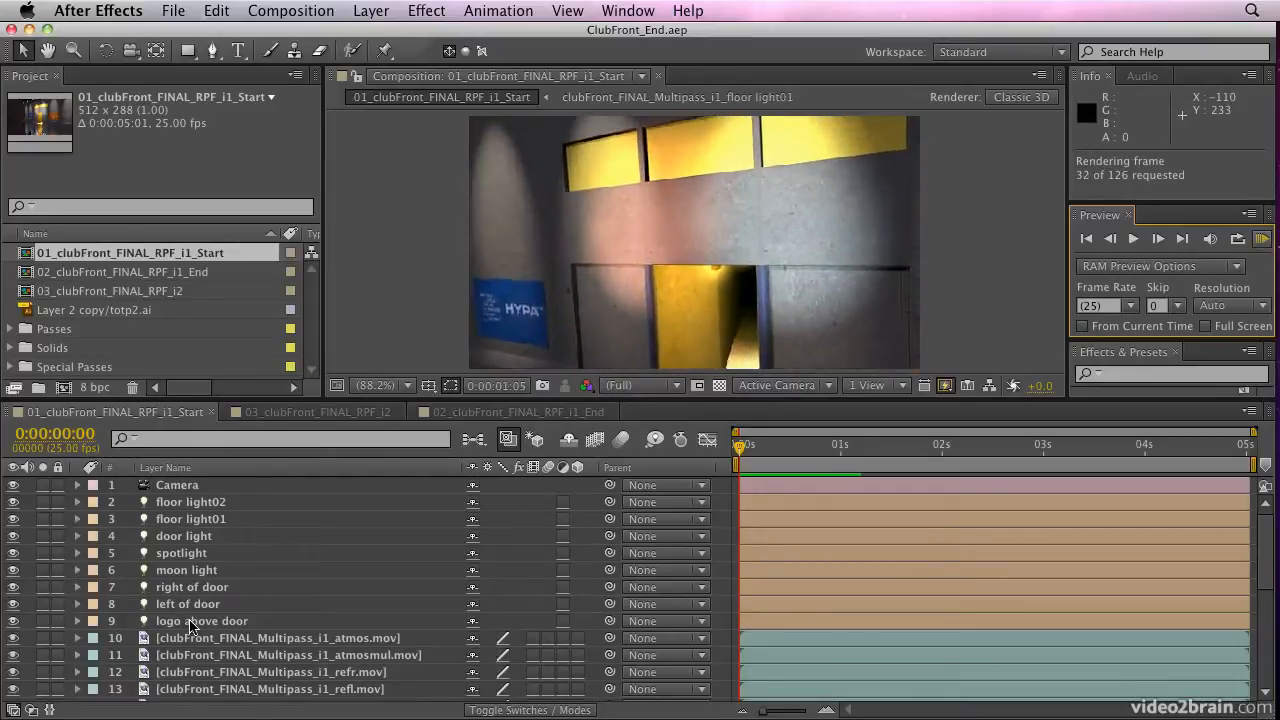
pyautogui.press('space')
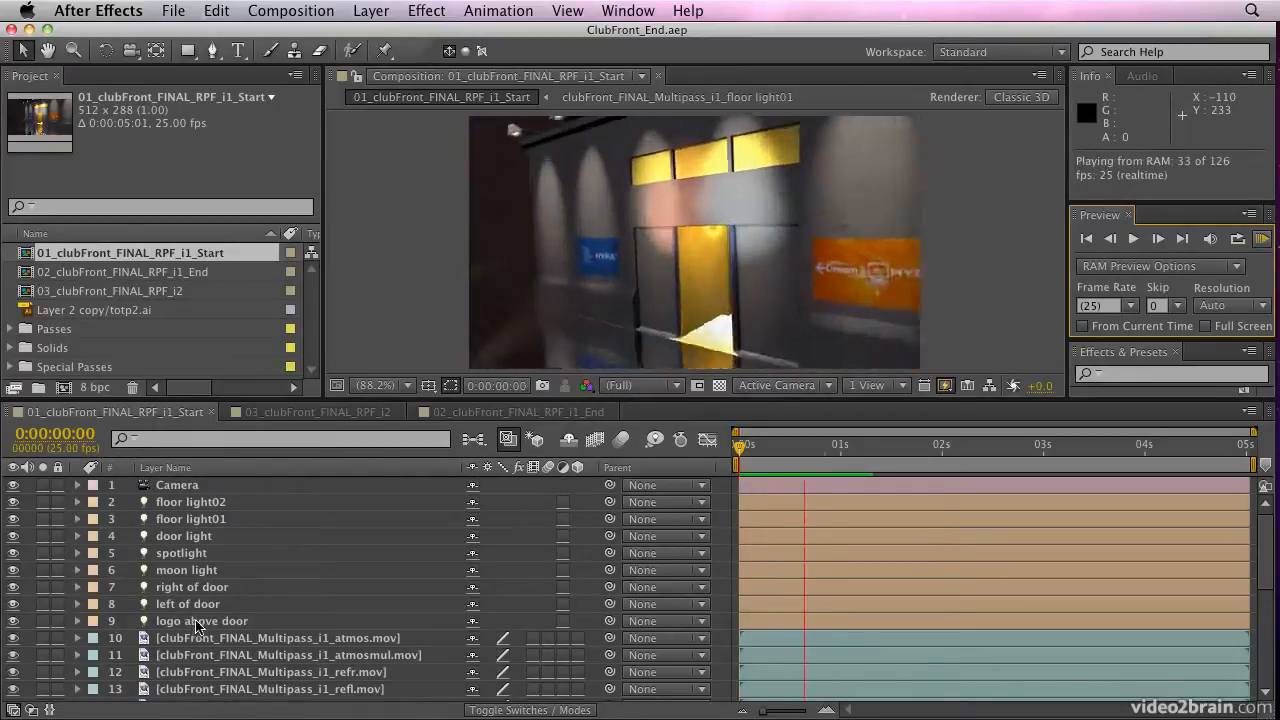
pyautogui.press('space')
# Toggle the visibility of the reflection pass layer refl.mov at frame 22 and at 0:00:00:00 to compare the image without it
pyautogui.scroll(-5, 205, 514)
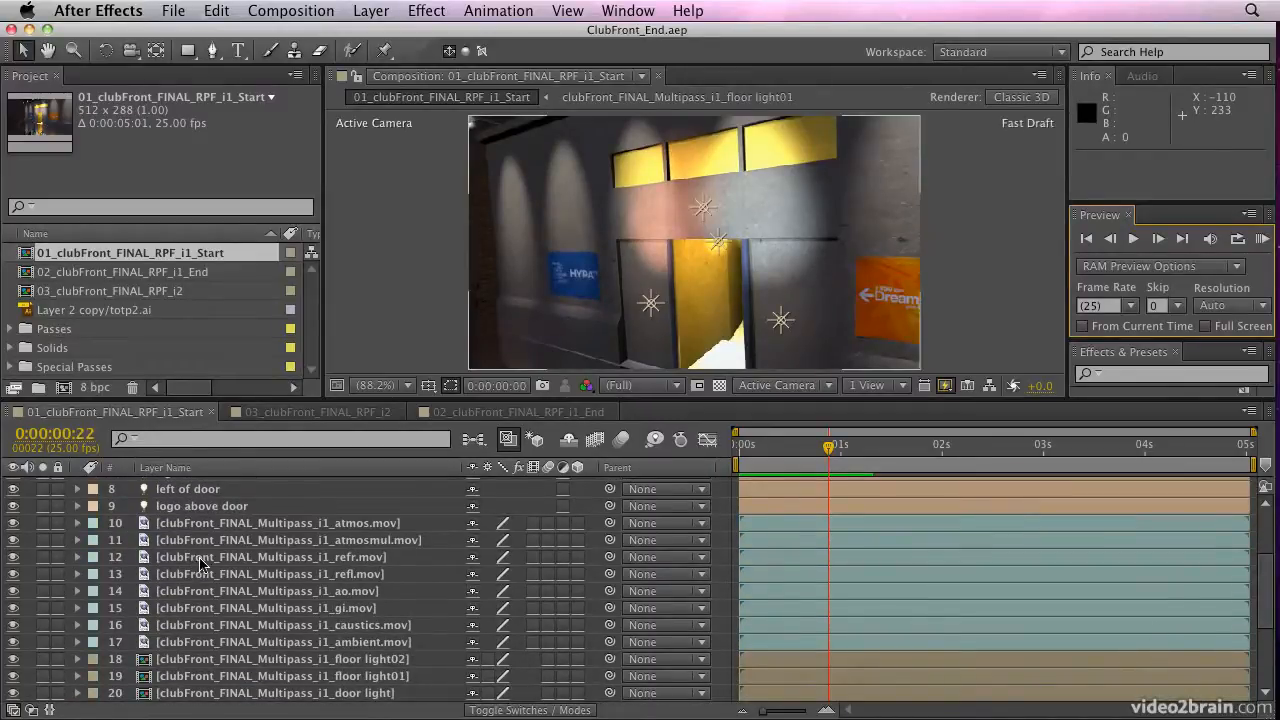
pyautogui.click(13, 574)
pyautogui.click(13, 574)
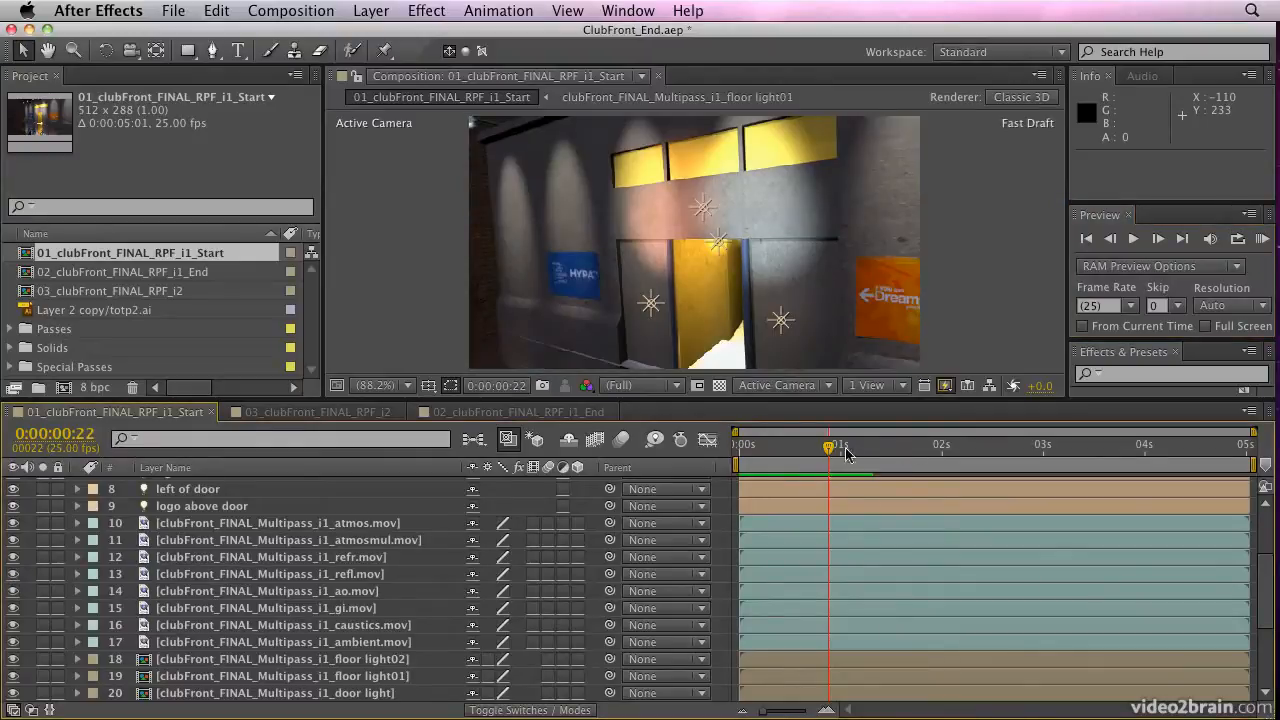
pyautogui.moveTo(845, 453); pyautogui.dragTo(739, 453)
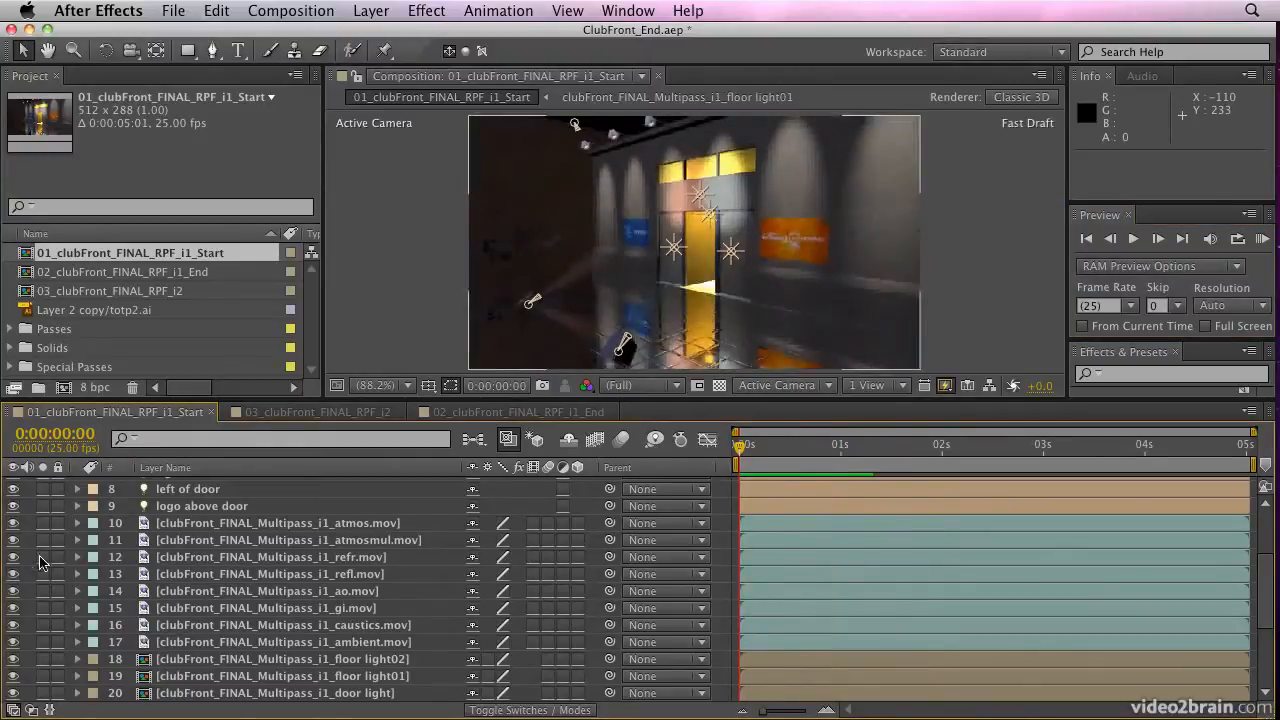
pyautogui.click(13, 574)
pyautogui.click(13, 574)
# Reduce the opacity of the clubFront_FINAL_Multipass_i1_refl.mov layer to 58%
pyautogui.click(195, 577)
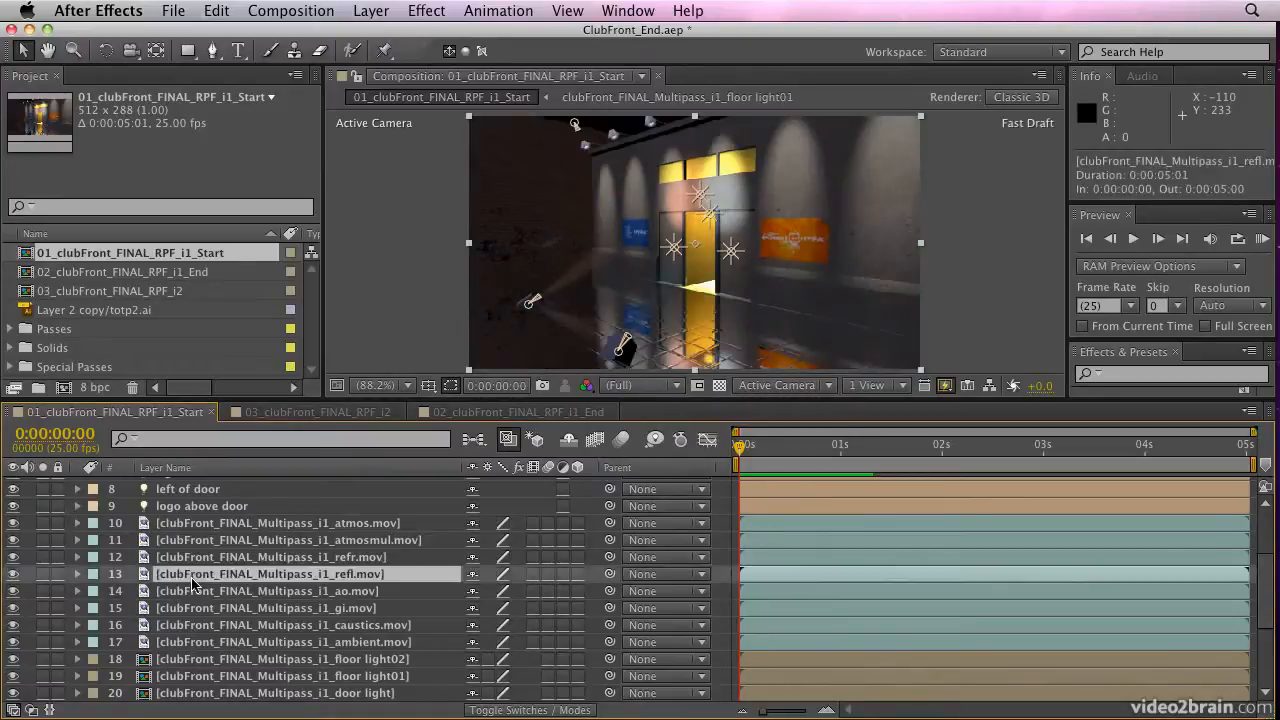
pyautogui.press('t')
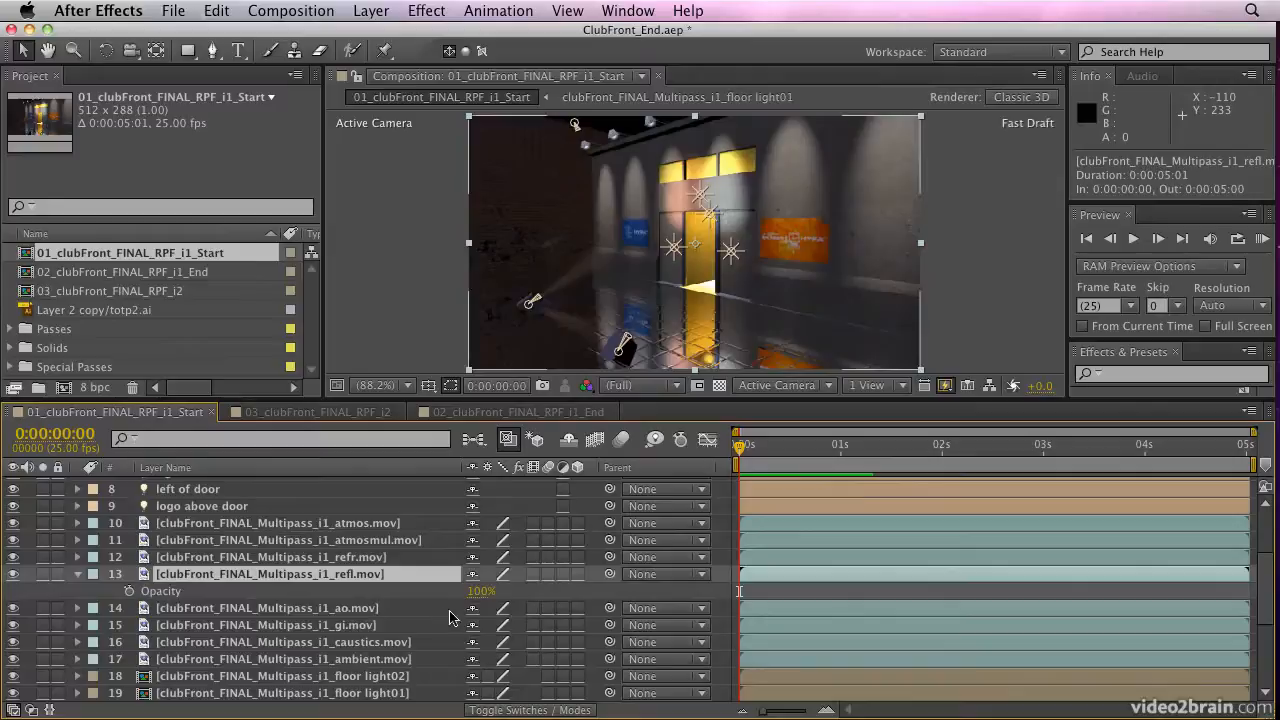
pyautogui.moveTo(476, 600); pyautogui.dragTo(434, 597)
# Search the effects for "blur" and apply Directional Blur to the clubFront_FINAL_Multipass_i1_refl.mov layer
pyautogui.click(1126, 372)
pyautogui.write('bl')
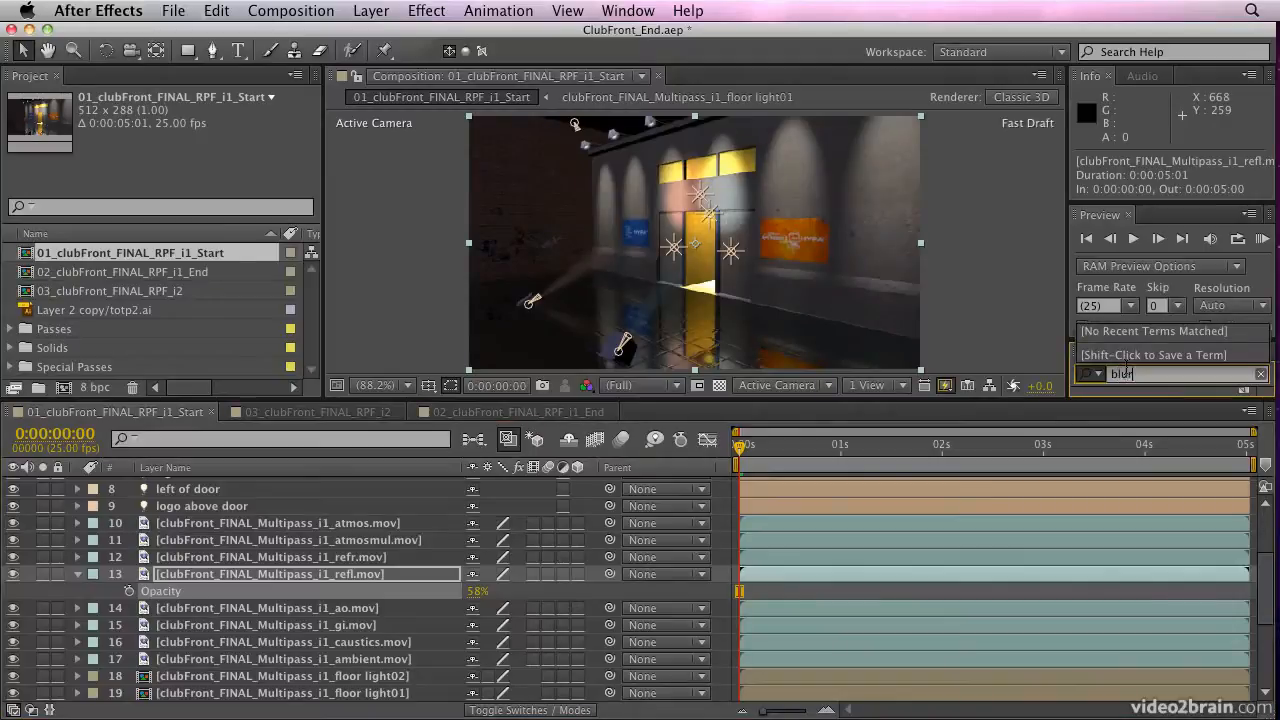
pyautogui.write('ur')
pyautogui.click(1108, 219)
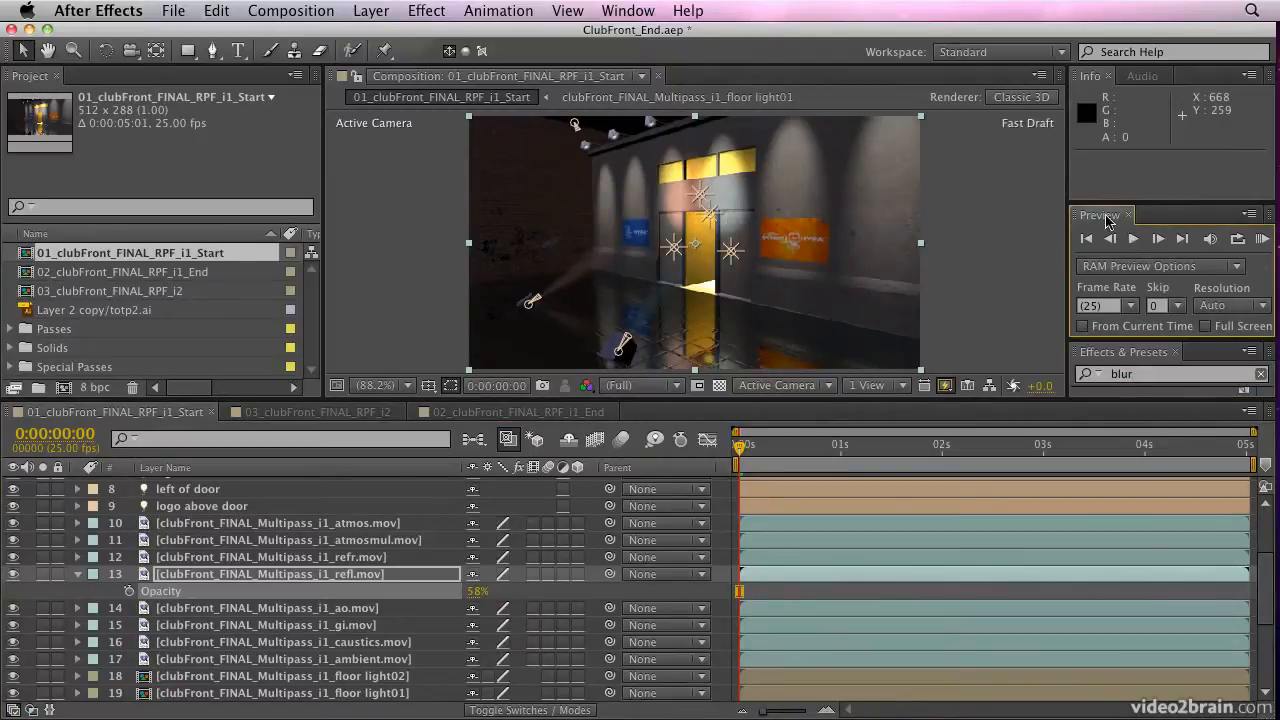
pyautogui.moveTo(1204, 340); pyautogui.dragTo(1205, 170)
pyautogui.moveTo(1265, 256); pyautogui.dragTo(1263, 298)
pyautogui.click(1113, 318)
pyautogui.moveTo(1113, 318); pyautogui.dragTo(200, 580)
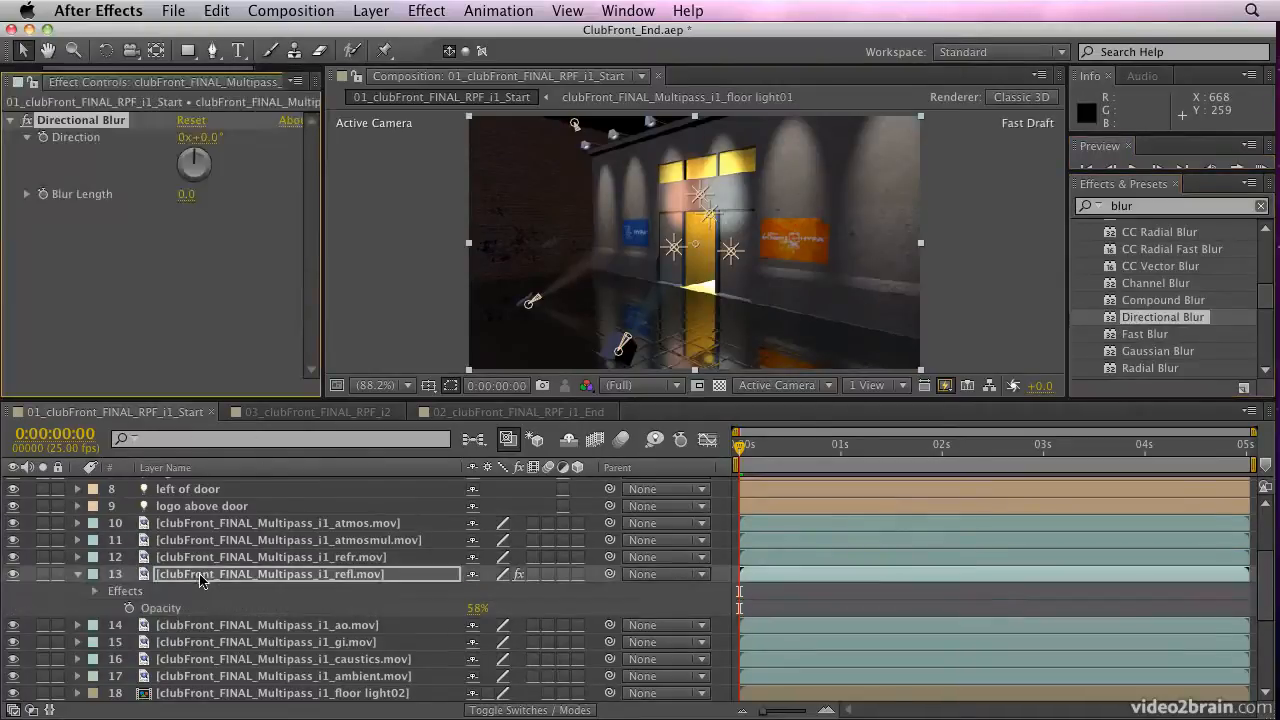
# Set the Directional Blur direction to -119° and the blur length to 4.0, and collapse the refl.mov layer's properties
pyautogui.moveTo(186, 194)
pyautogui.mouseDown()
pyautogui.moveTo(212, 195)
pyautogui.moveTo(190, 158)
pyautogui.moveTo(170, 181)
pyautogui.mouseUp()
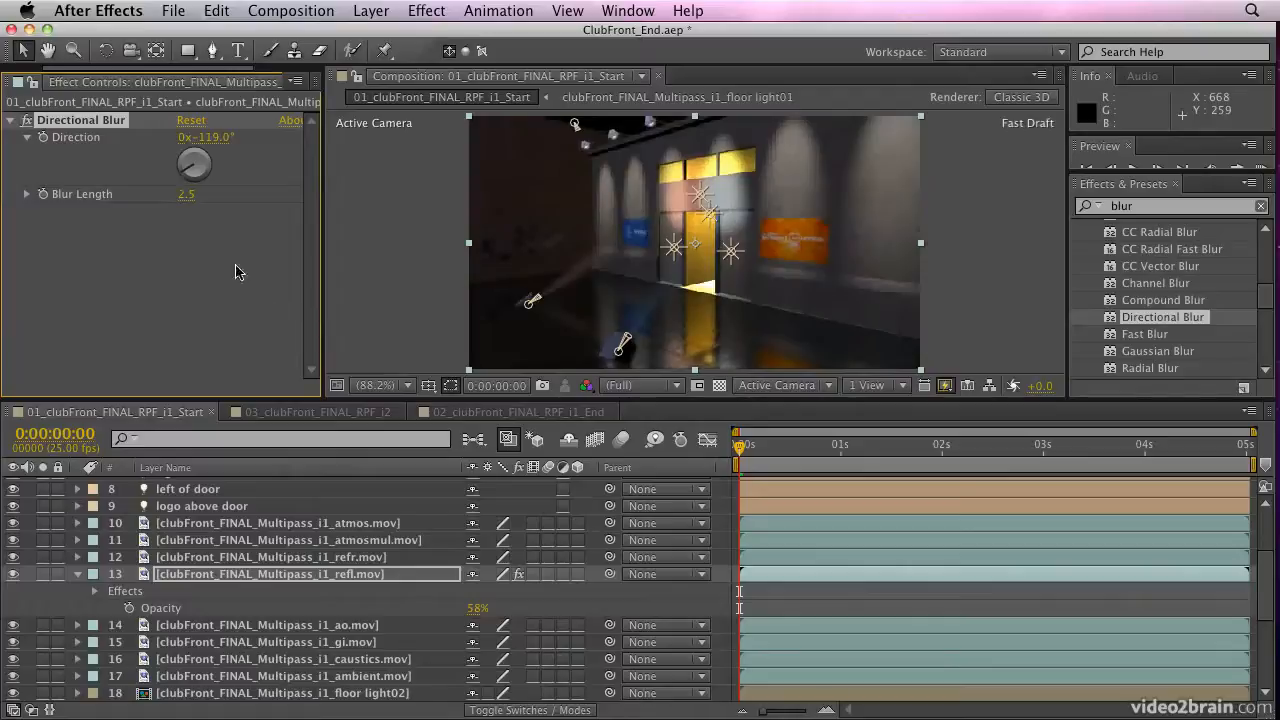
pyautogui.moveTo(187, 195); pyautogui.dragTo(204, 195)
pyautogui.click(268, 280)
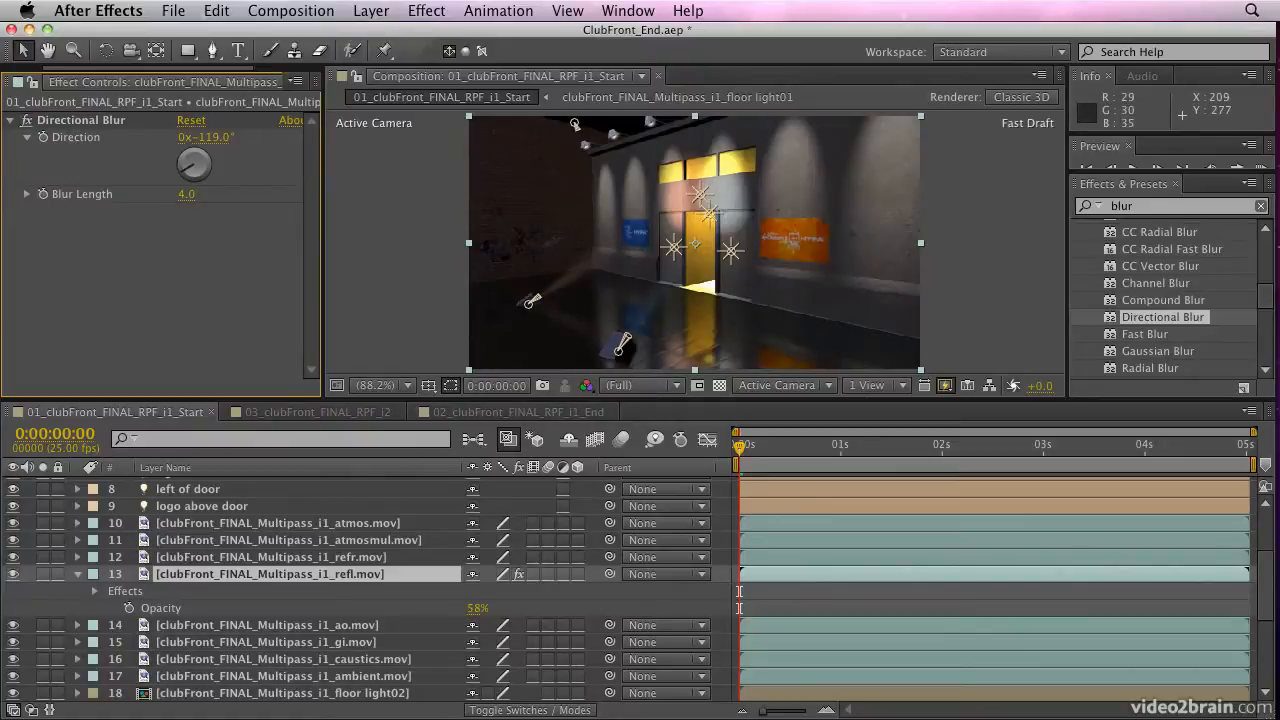
pyautogui.click(77, 574)
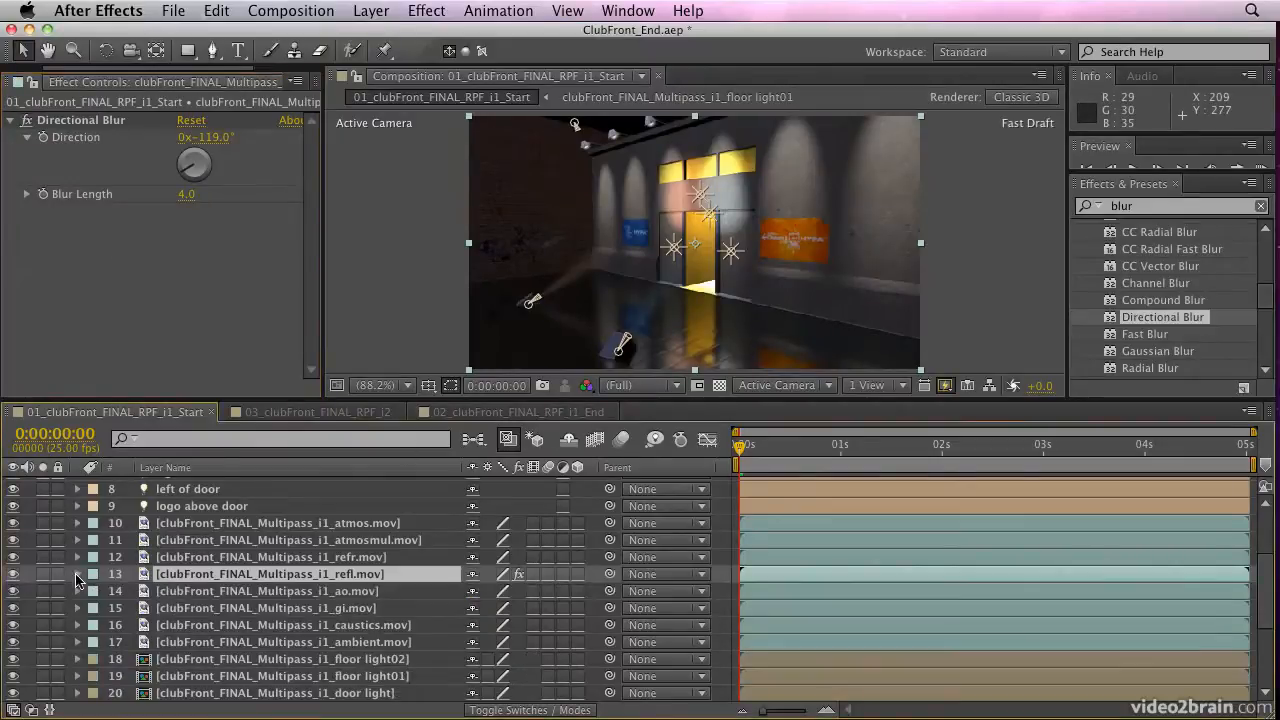
# Solo the refl.mov layer and check its transparency by switching the transparency grid on and off
pyautogui.click(42, 574)
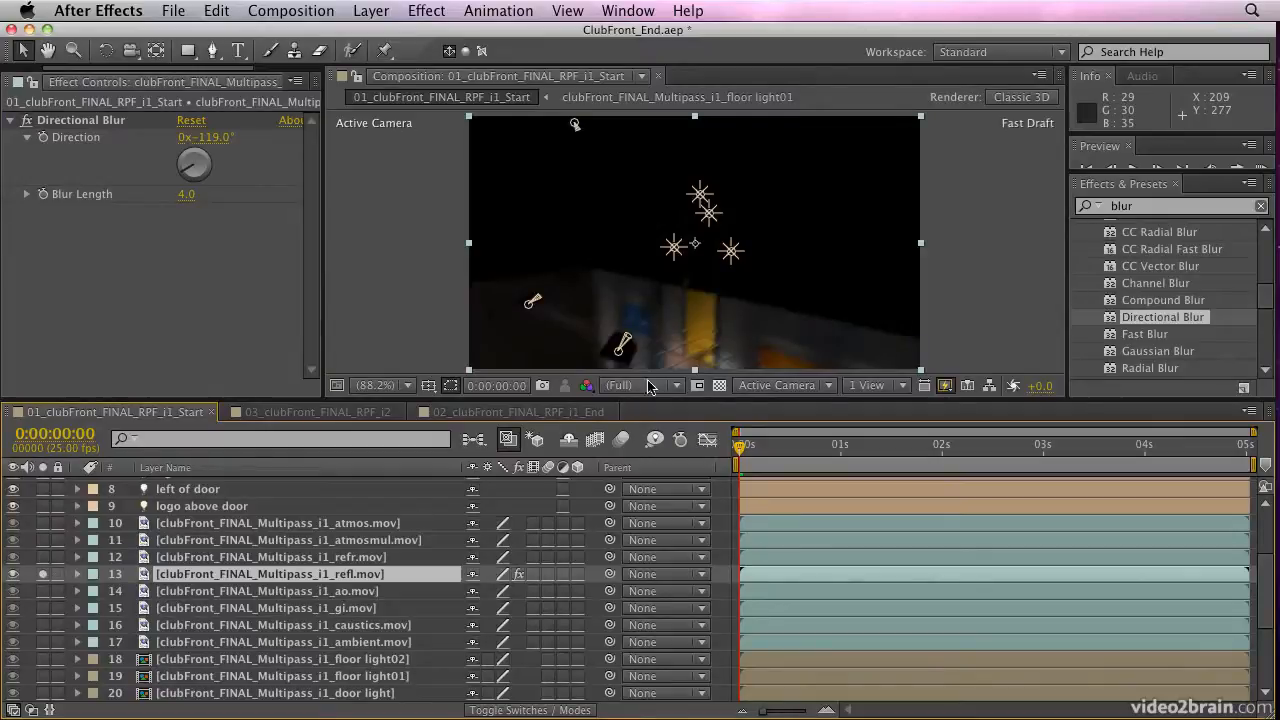
pyautogui.click(719, 385)
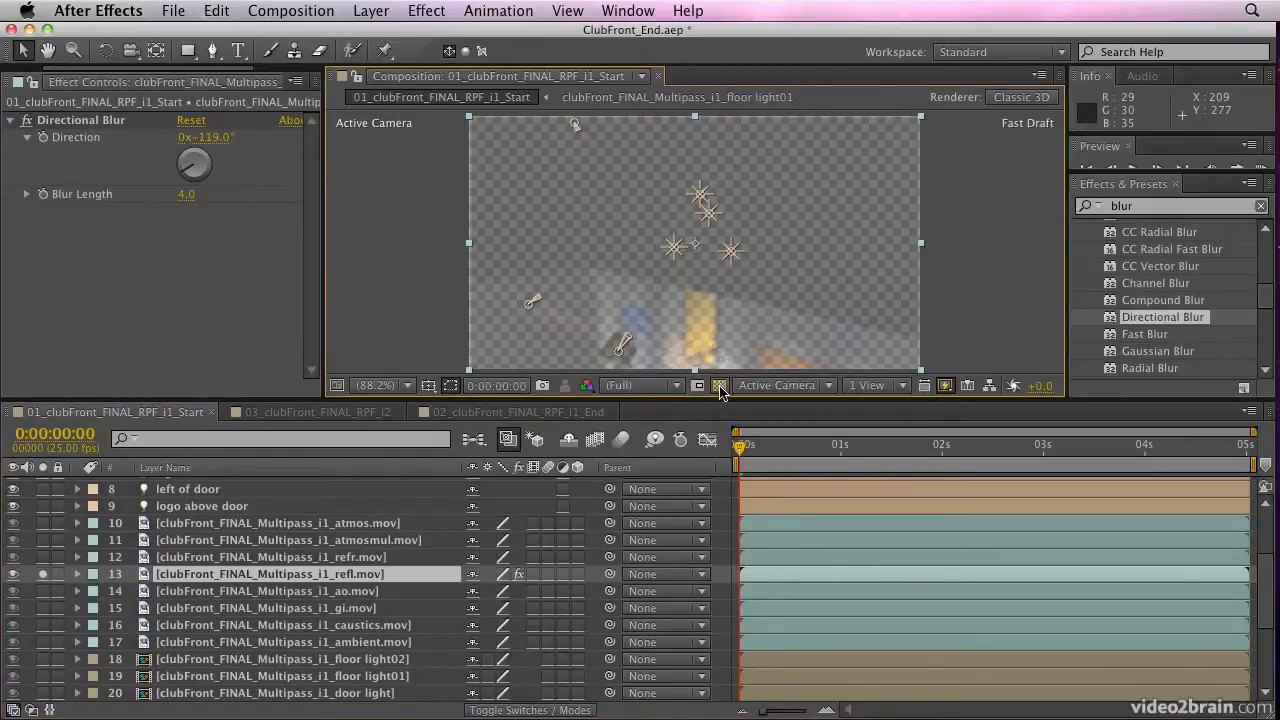
pyautogui.click(719, 386)
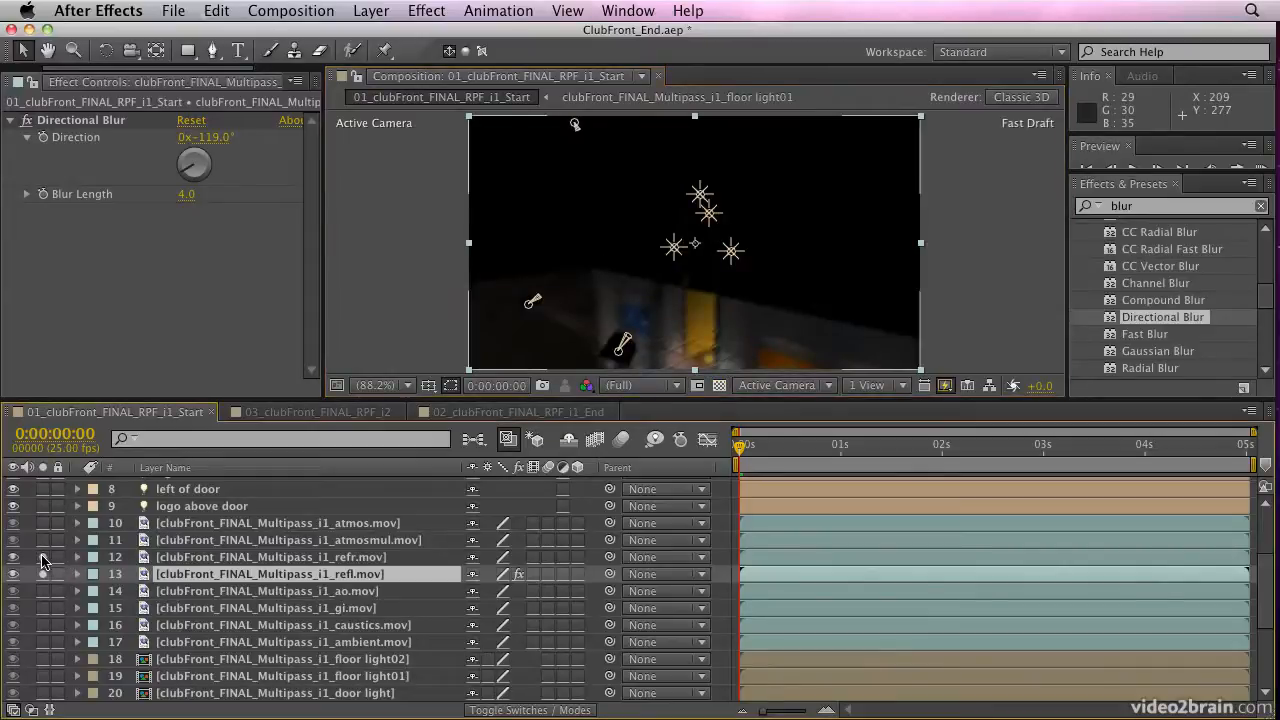
# Solo the atmosmul.mov, ao.mov and gi.mov passes alongside the already soloed ones, and clear the solo on all passes
pyautogui.press('F2')
pyautogui.click(43, 539)
pyautogui.click(43, 591)
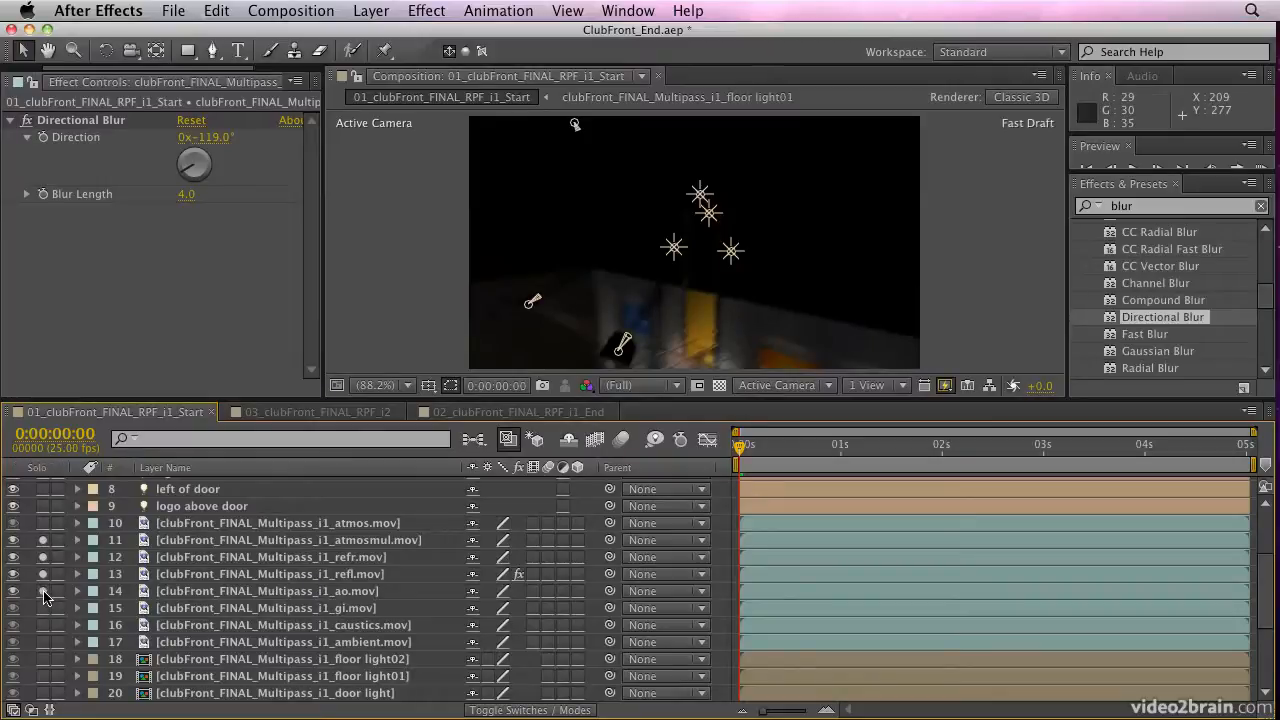
pyautogui.click(43, 608)
pyautogui.moveTo(43, 609); pyautogui.dragTo(43, 541)
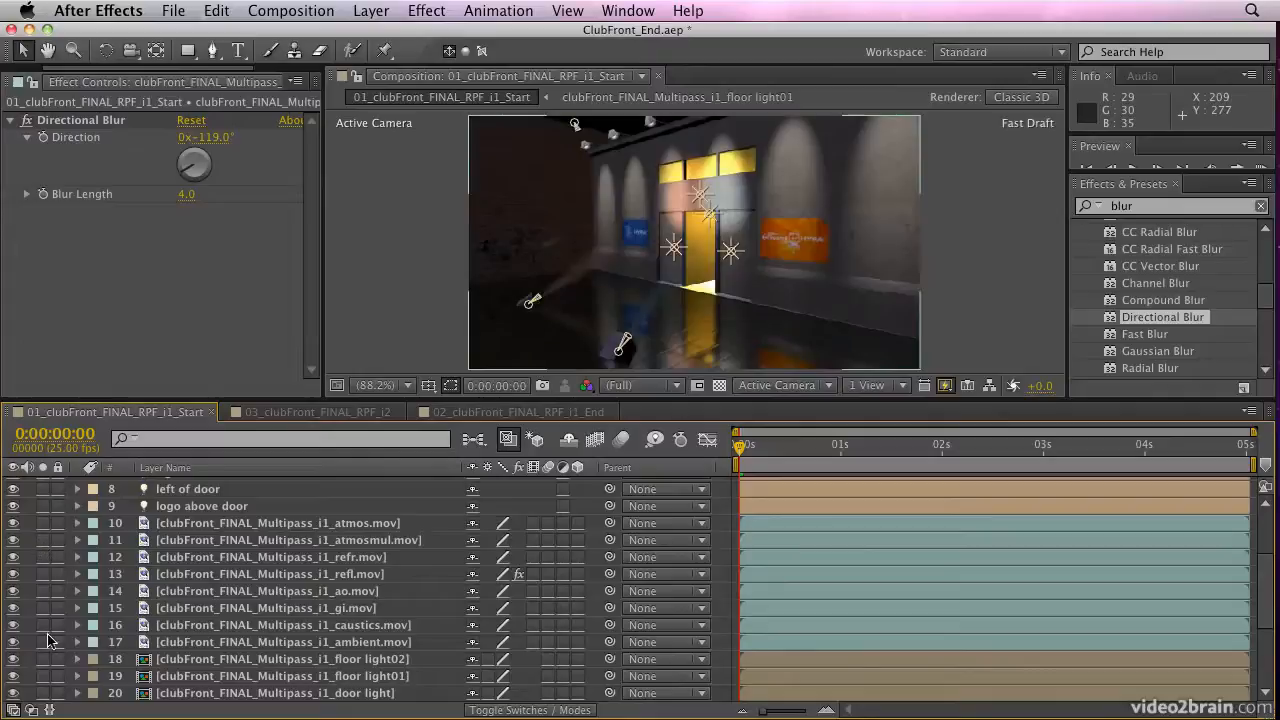
# Solo and unsolo the ambient.mov layer repeatedly to compare the ambient pass with the full composite
pyautogui.click(43, 644)
pyautogui.click(43, 644)
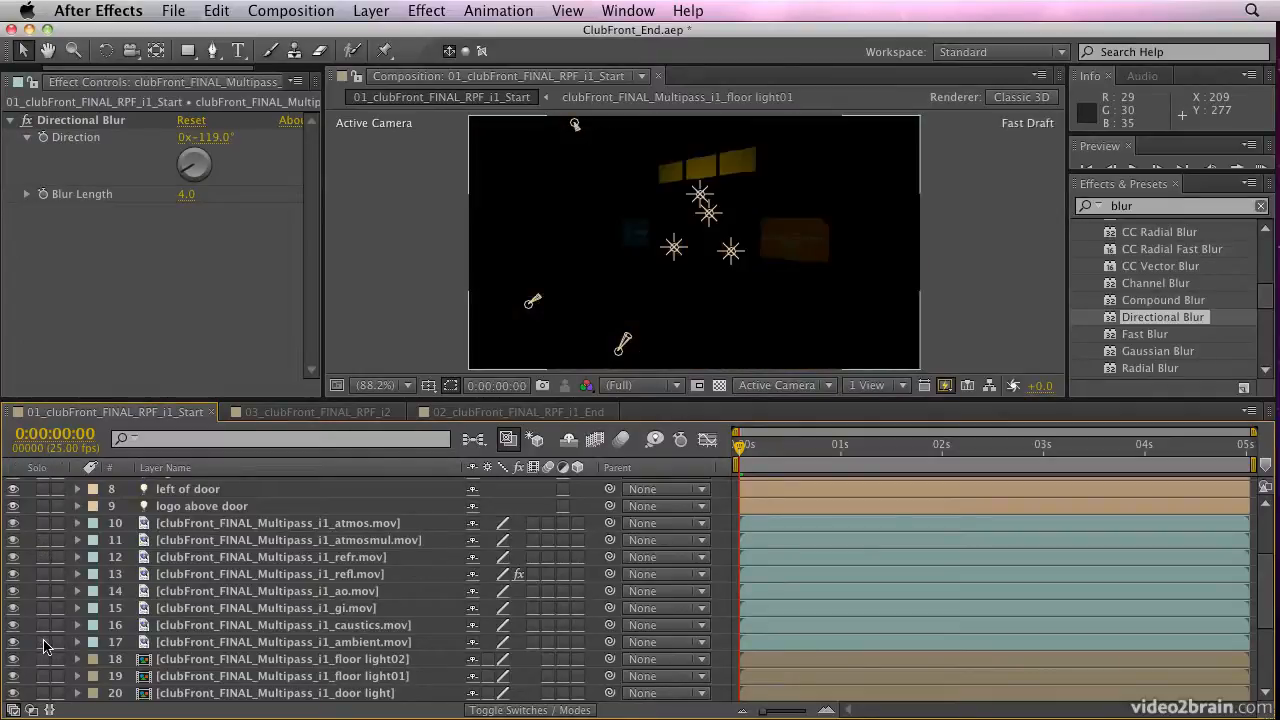
pyautogui.click(43, 644)
pyautogui.click(43, 644)
pyautogui.click(43, 644)
pyautogui.click(43, 644)
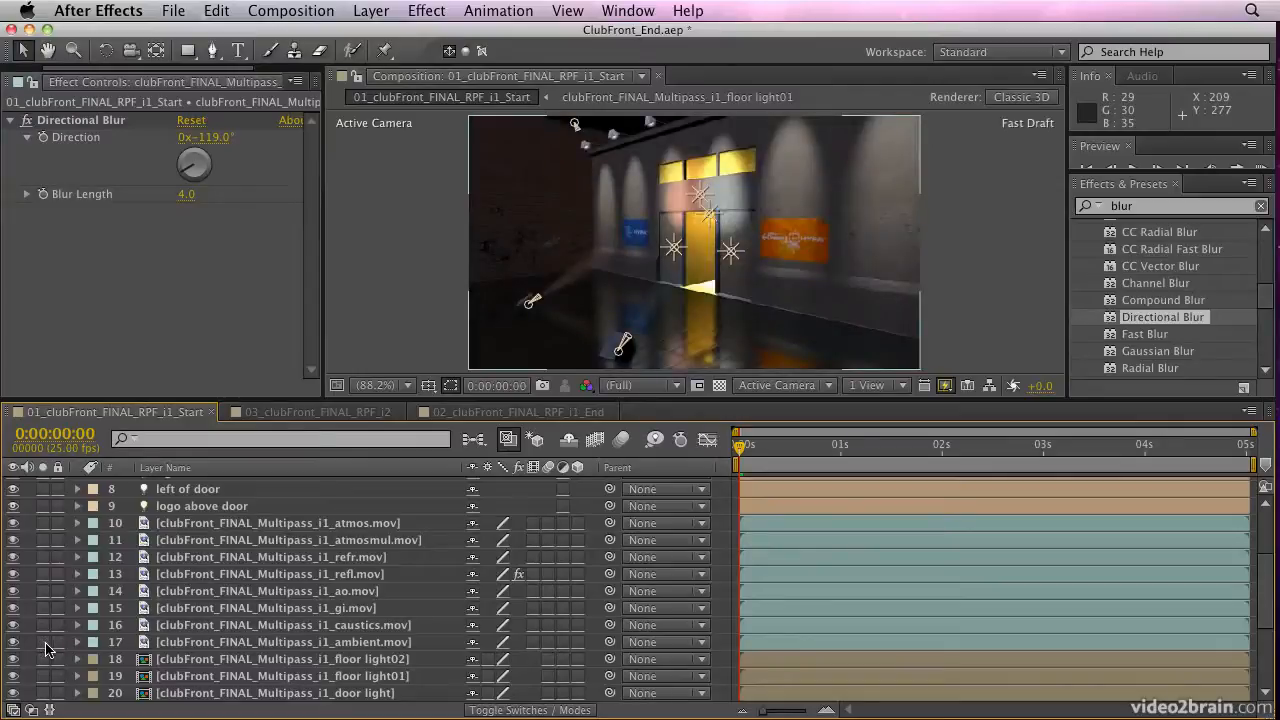
# Show the blending modes of the layers and check the ambient.mov layer's mode, keeping it at Add
pyautogui.click(540, 710)
pyautogui.click(503, 648)
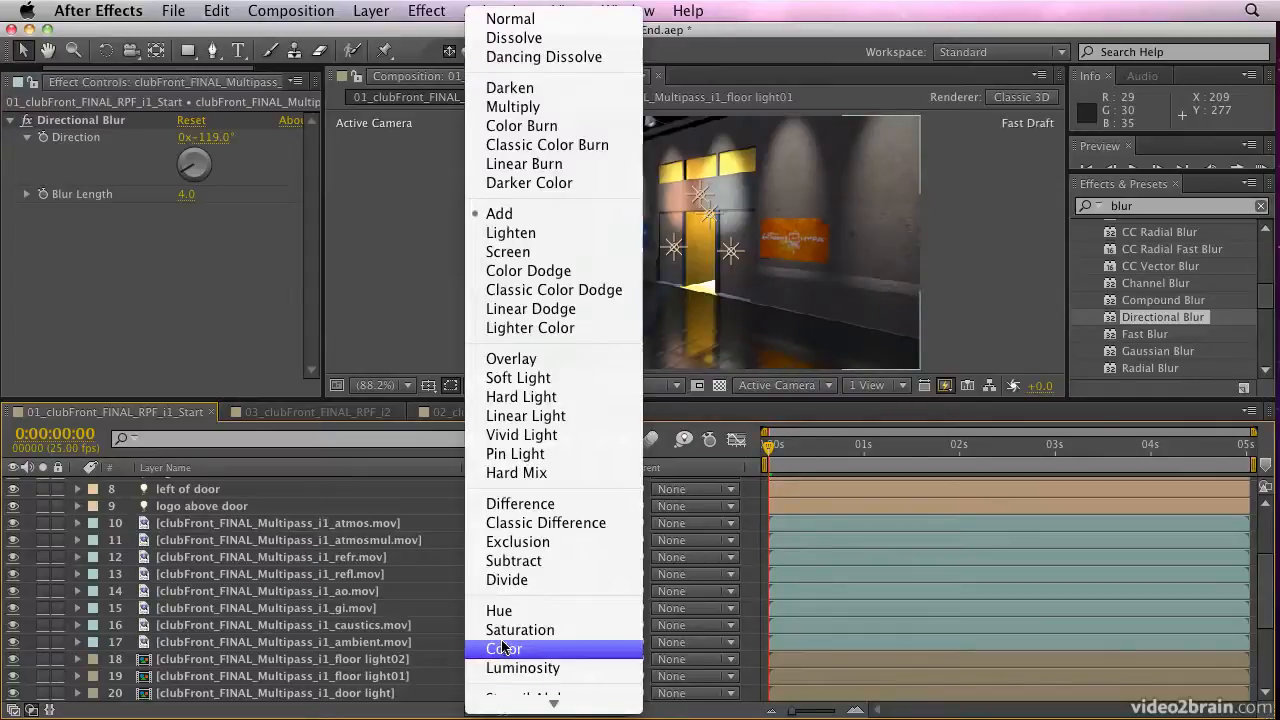
pyautogui.click(531, 213)
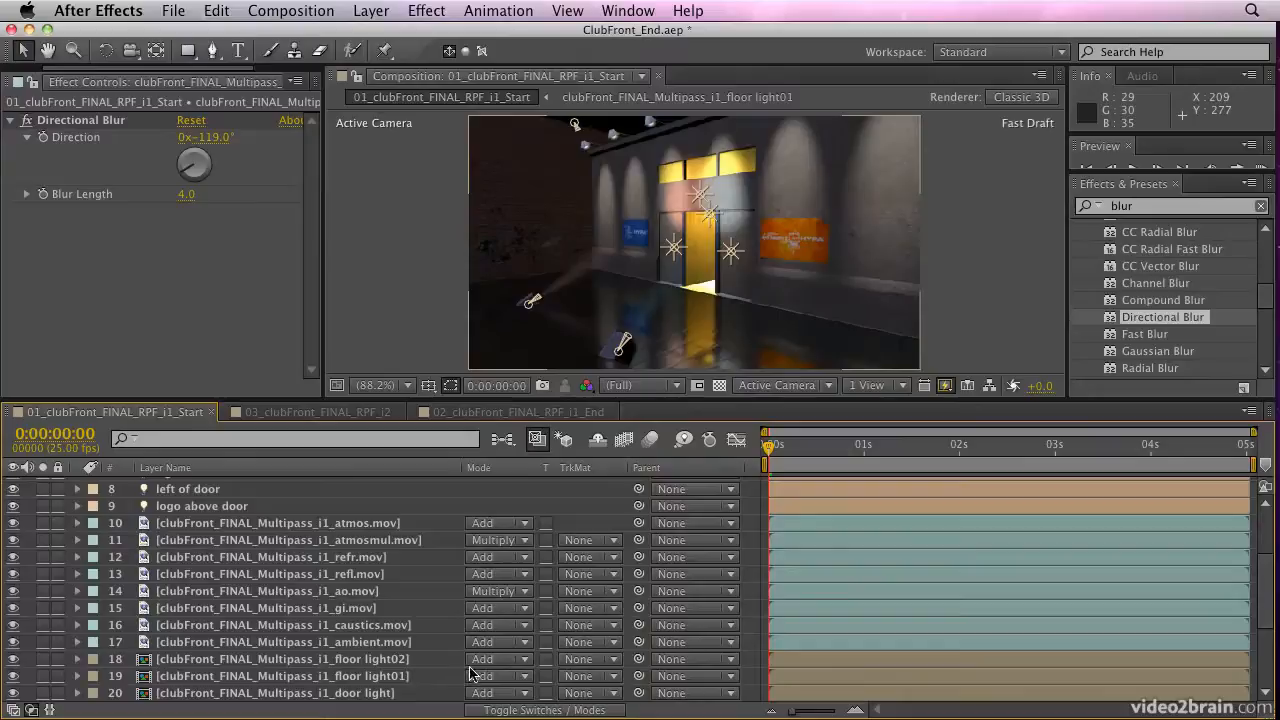
# Try the Overlay blending mode on the ambient.mov layer and restore it to Add
pyautogui.click(354, 645)
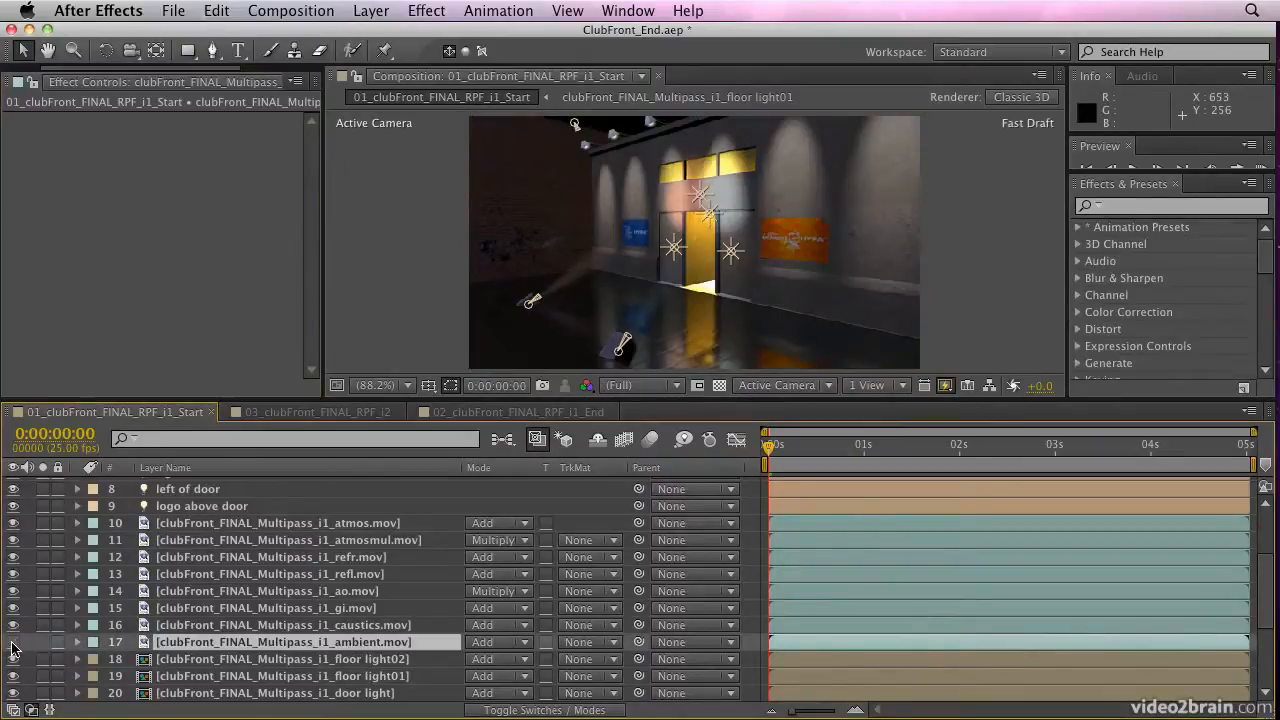
pyautogui.click(497, 660)
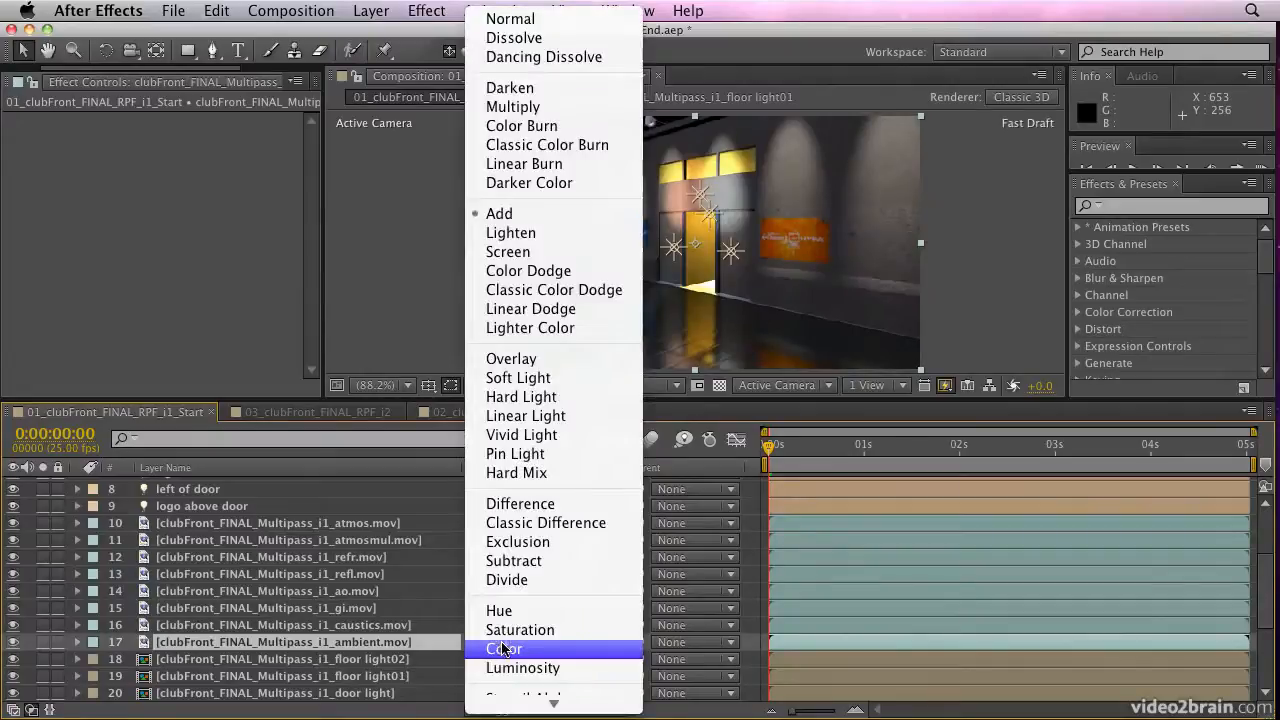
pyautogui.click(511, 358)
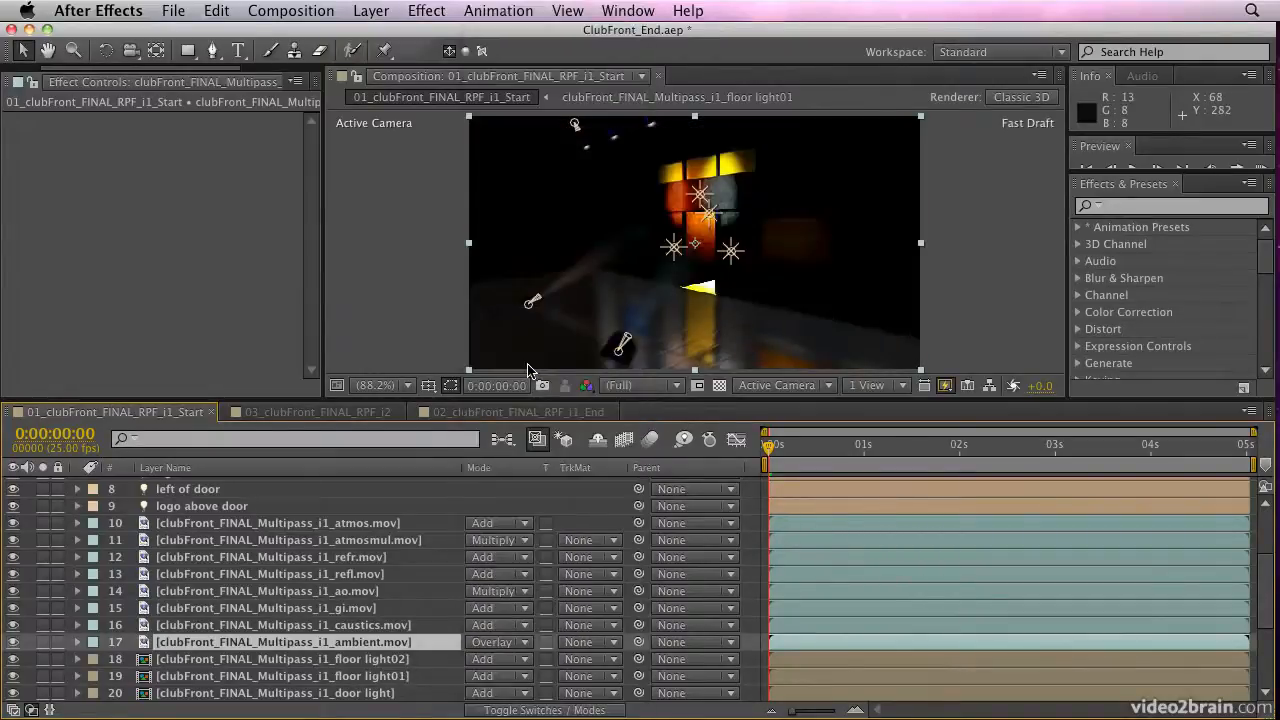
pyautogui.click(490, 643)
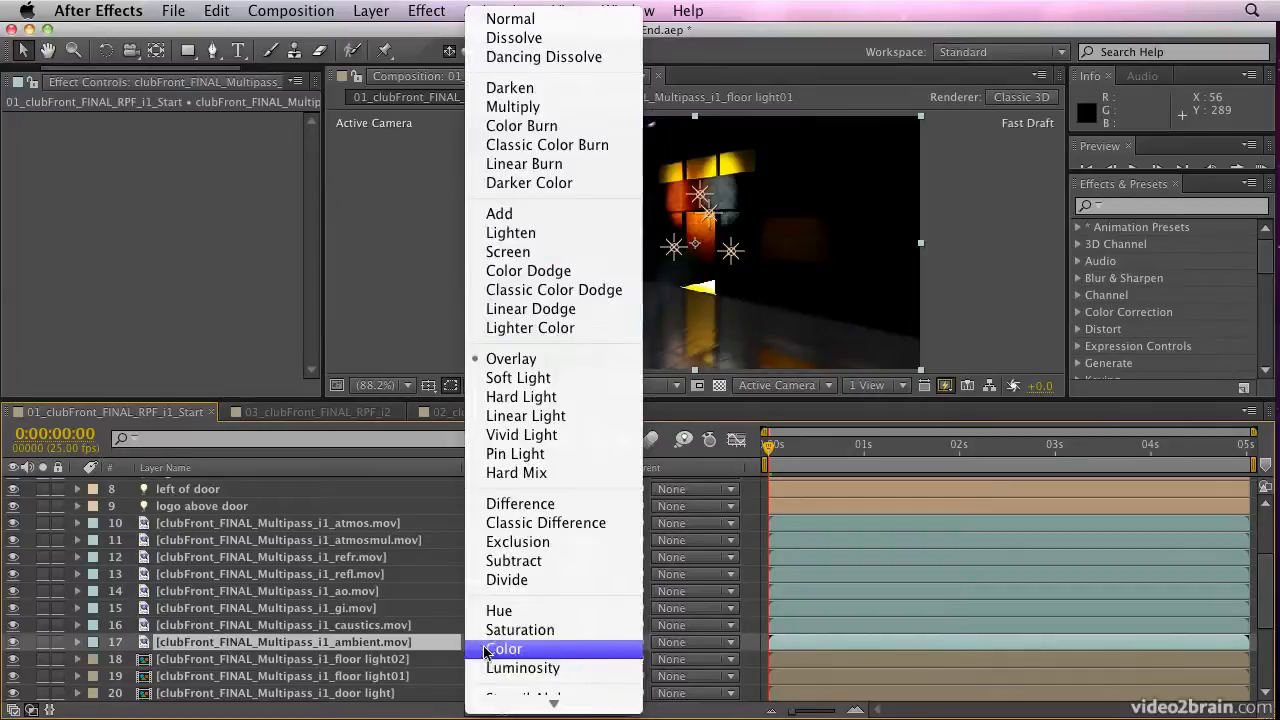
pyautogui.click(543, 214)
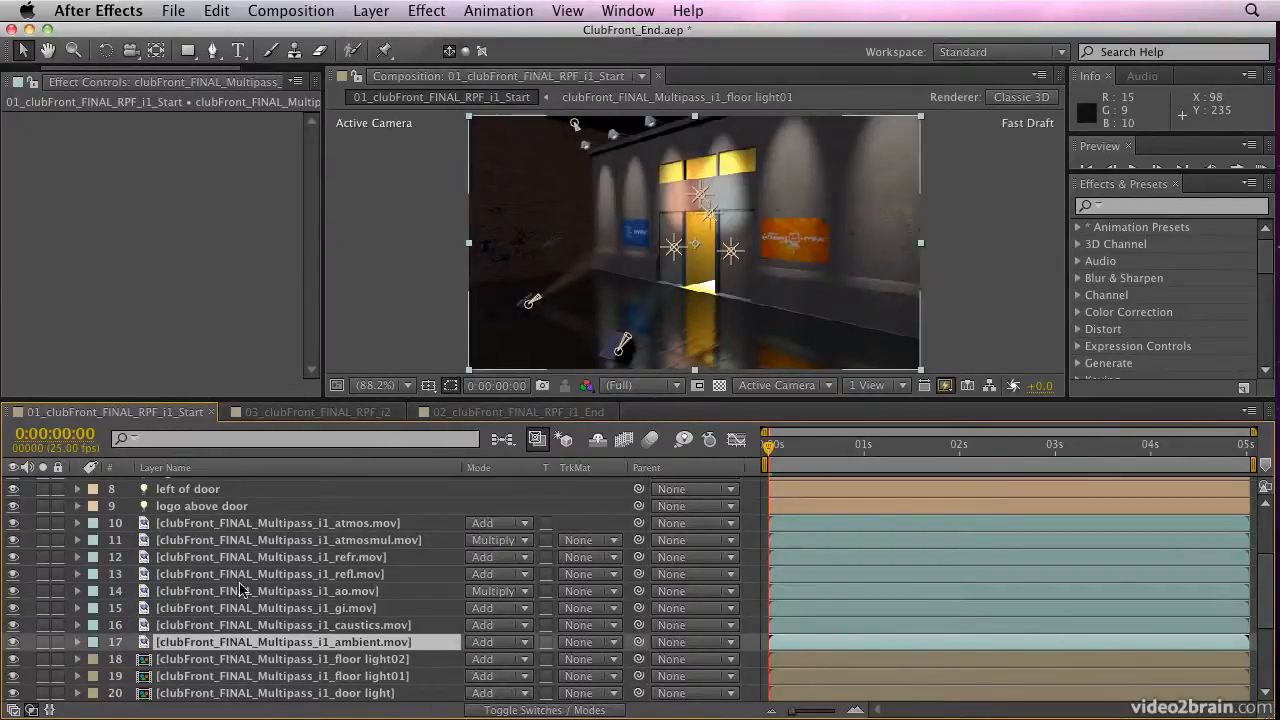
# Switch the floor light02 and floor light01 multipass layers off and on to examine each light's contribution
pyautogui.scroll(-6, 408, 648)
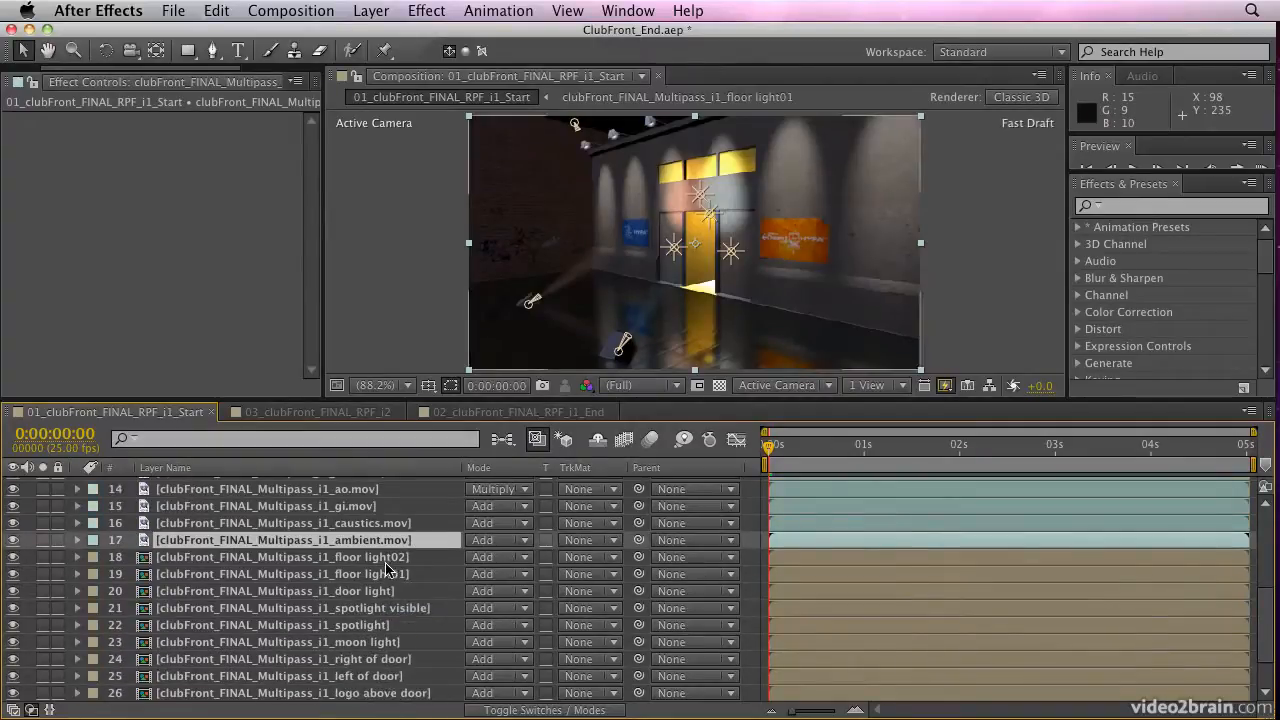
pyautogui.click(386, 560)
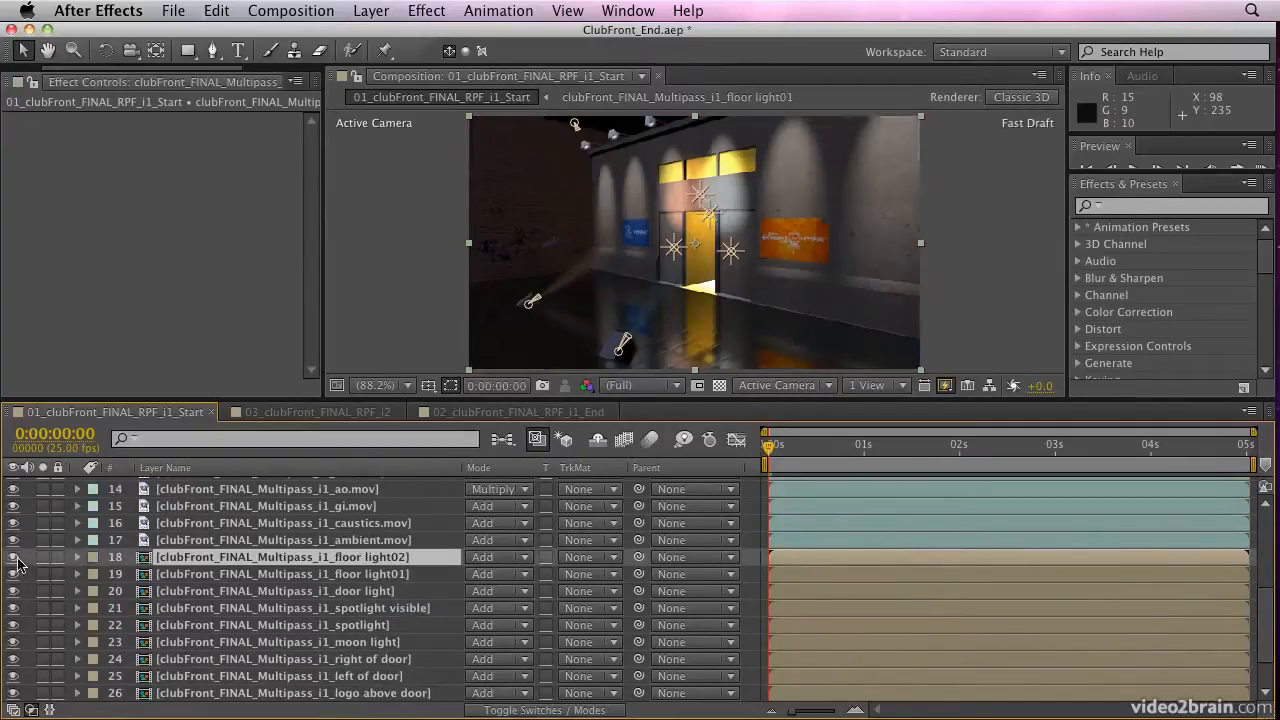
pyautogui.scroll(13, 238, 563)
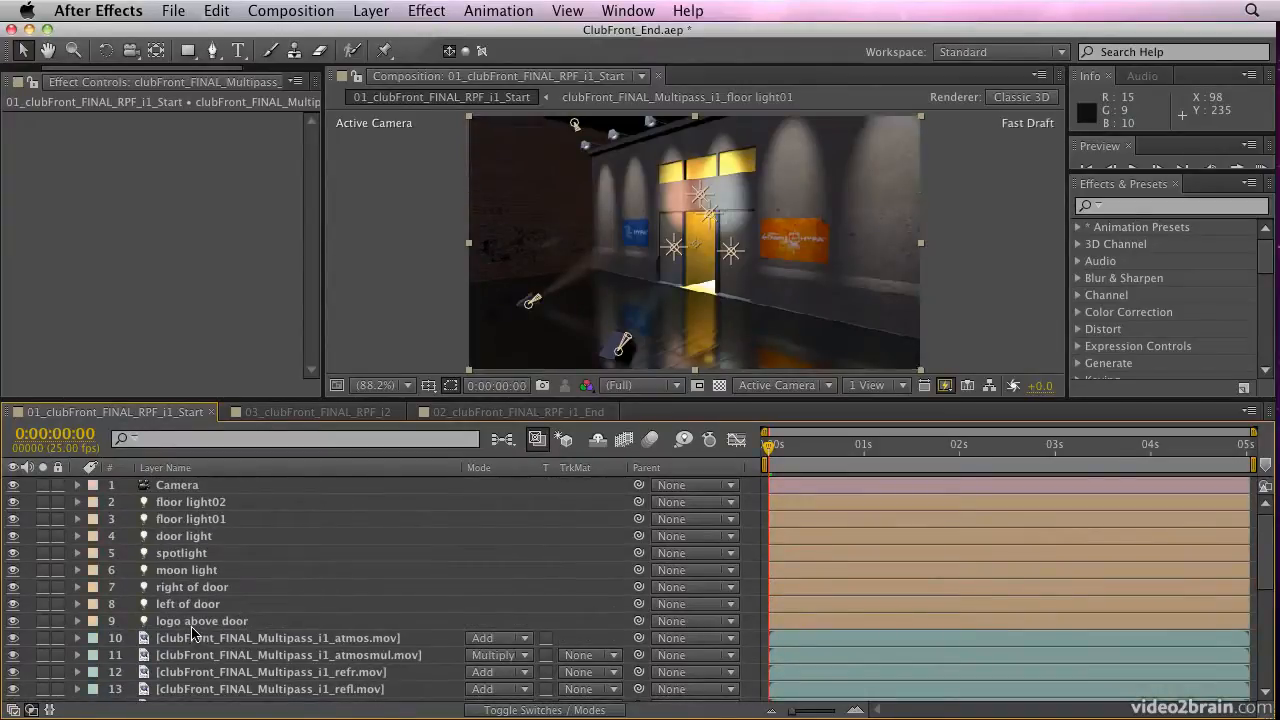
pyautogui.scroll(-1, 193, 630)
pyautogui.scroll(-2, 192, 626)
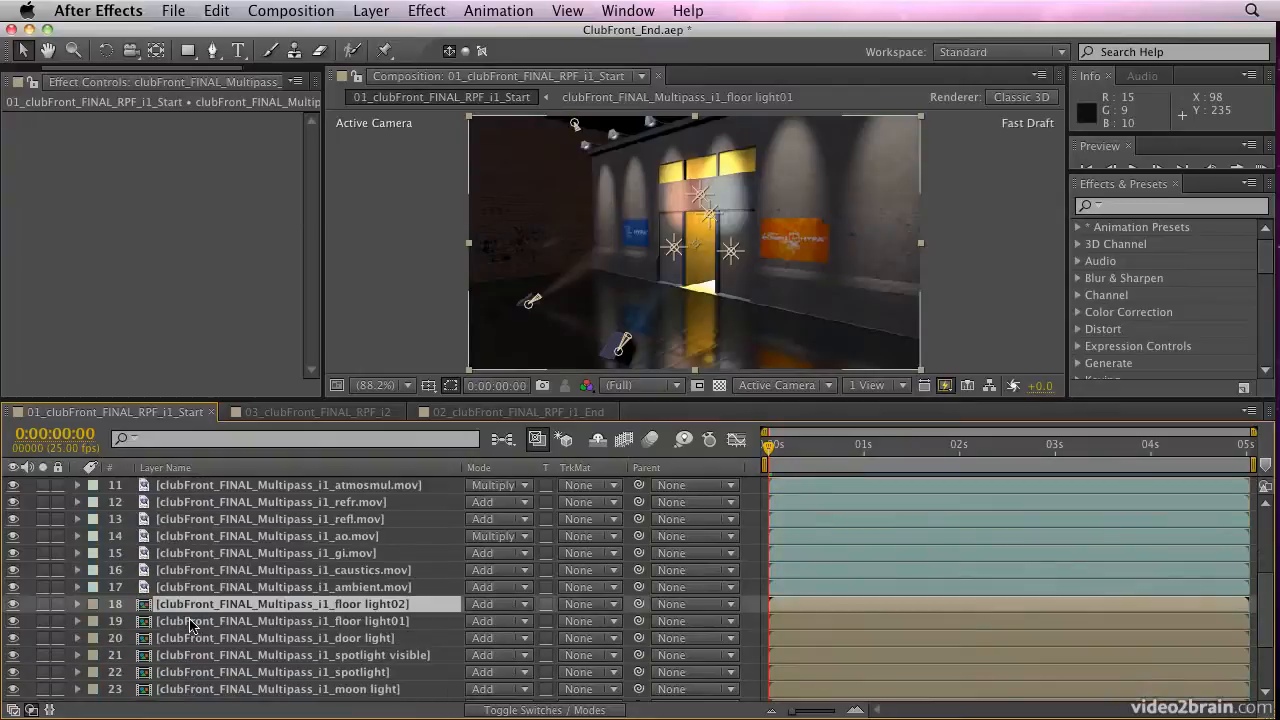
pyautogui.click(12, 607)
pyautogui.click(13, 623)
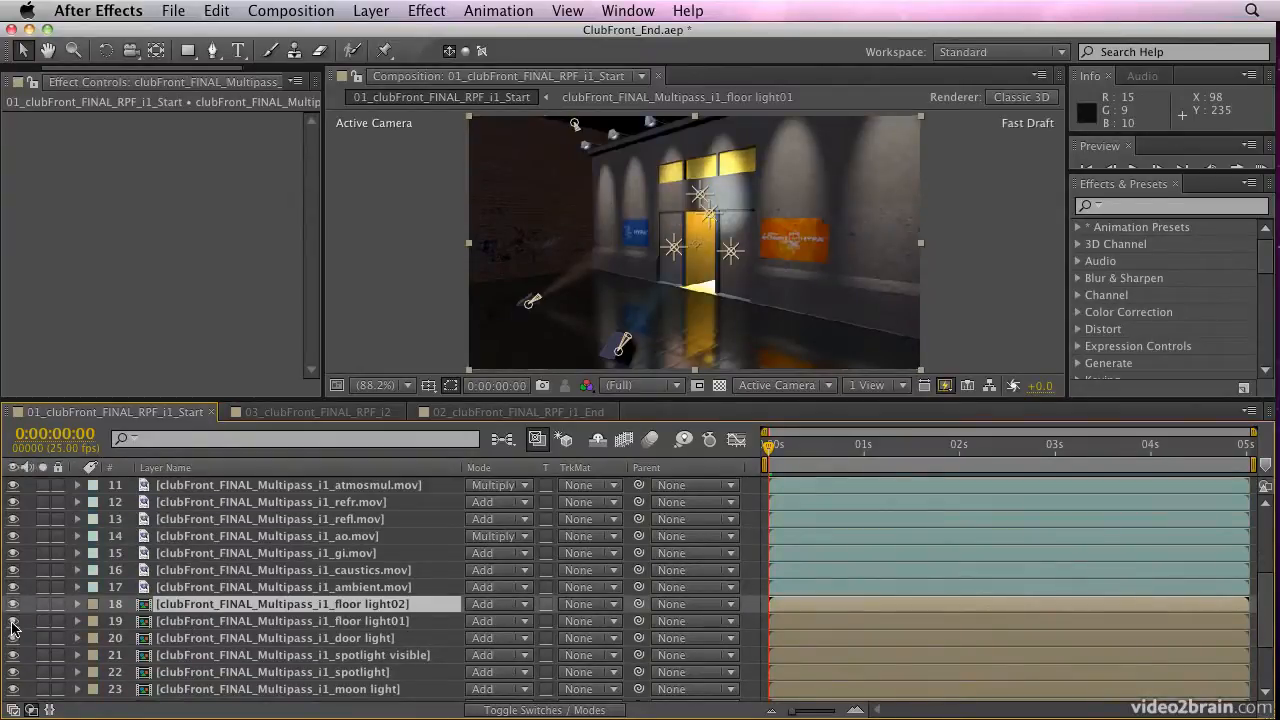
pyautogui.click(12, 622)
# Switch the door light multipass layer off and on several times to examine its effect on the scene
pyautogui.click(13, 639)
pyautogui.click(14, 639)
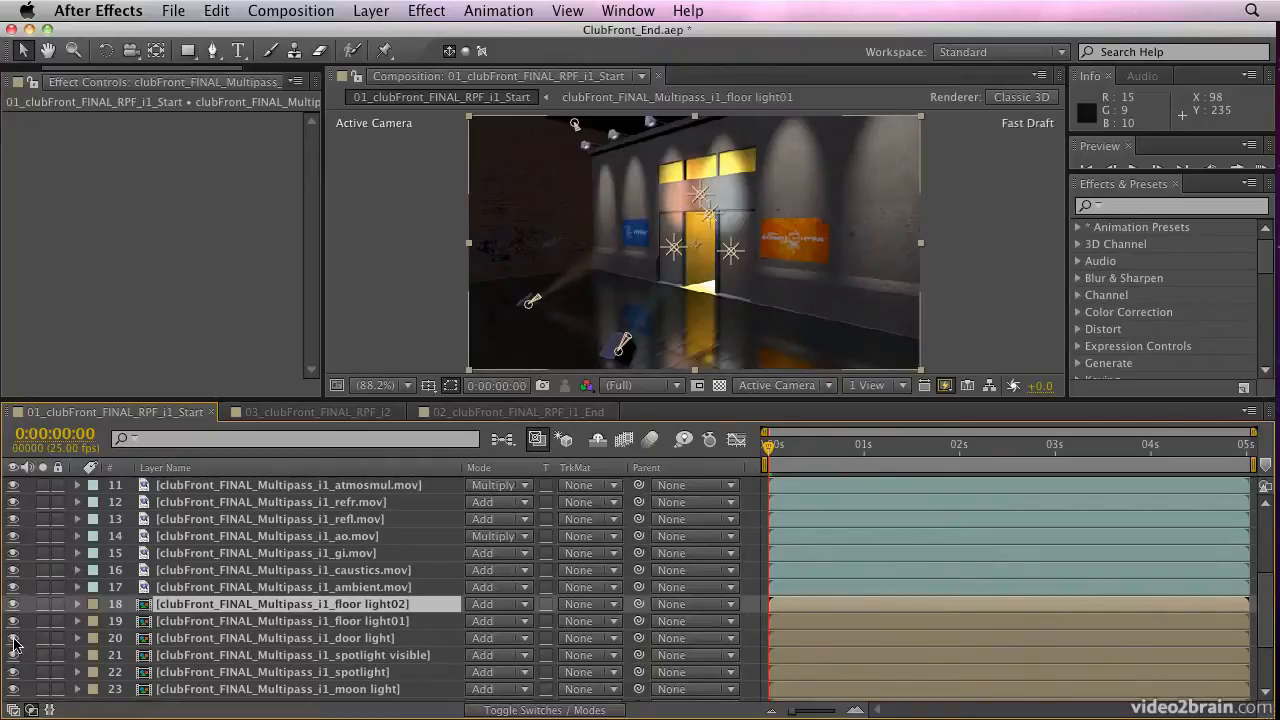
pyautogui.click(13, 639)
pyautogui.click(13, 639)
pyautogui.click(13, 639)
pyautogui.click(13, 640)
pyautogui.click(13, 640)
pyautogui.click(13, 640)
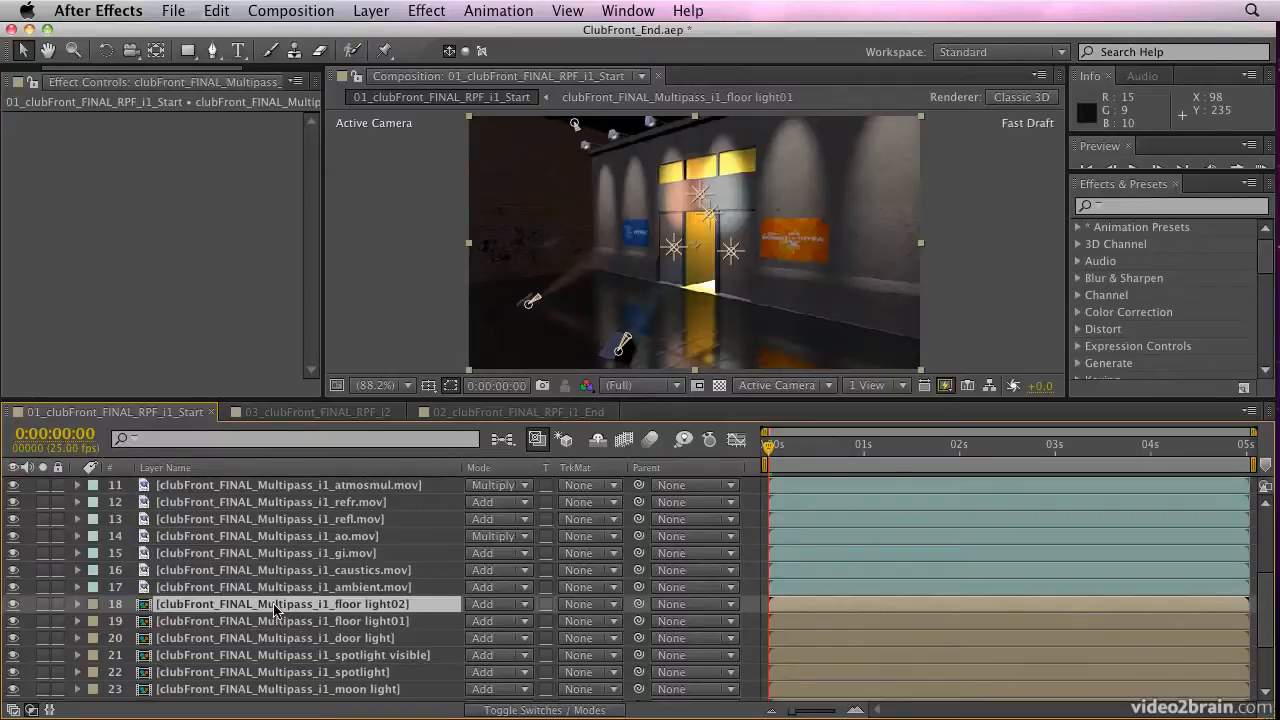
# Open the floor light02 precomposition, inspect it with the transparency grid and its Diffuse pass switched off and on, and close it
pyautogui.doubleClick(277, 610)
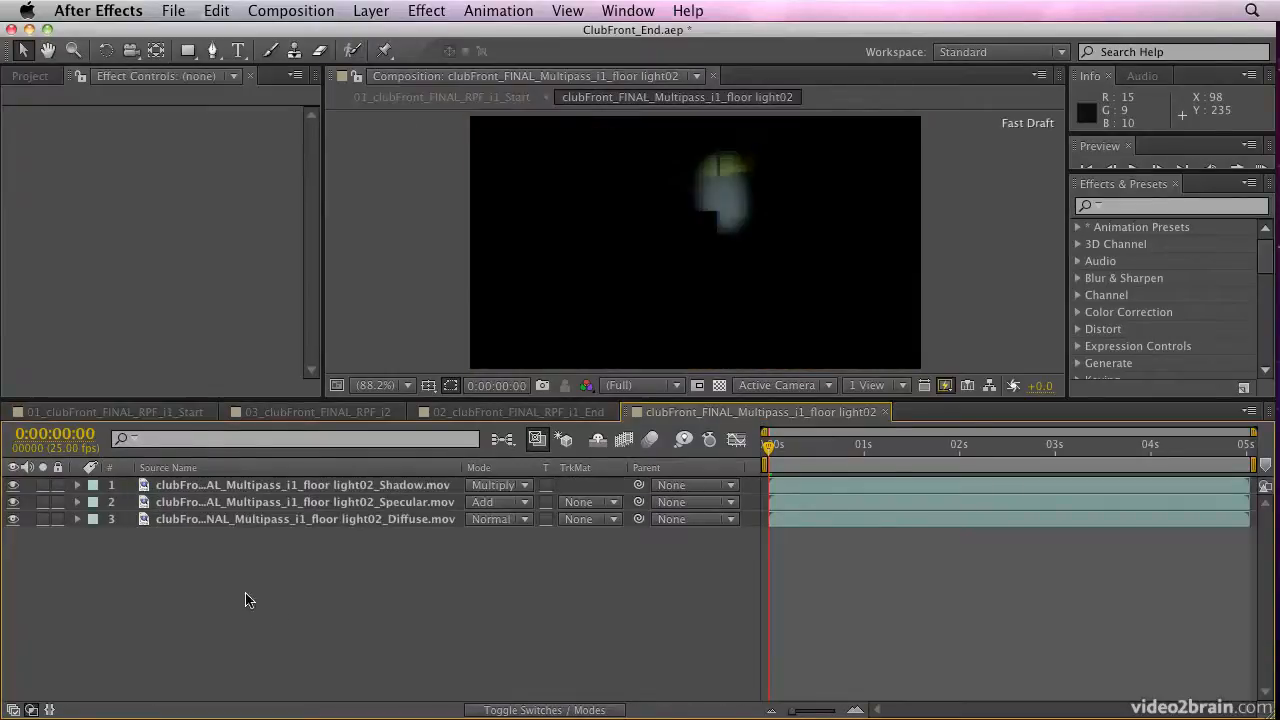
pyautogui.click(719, 388)
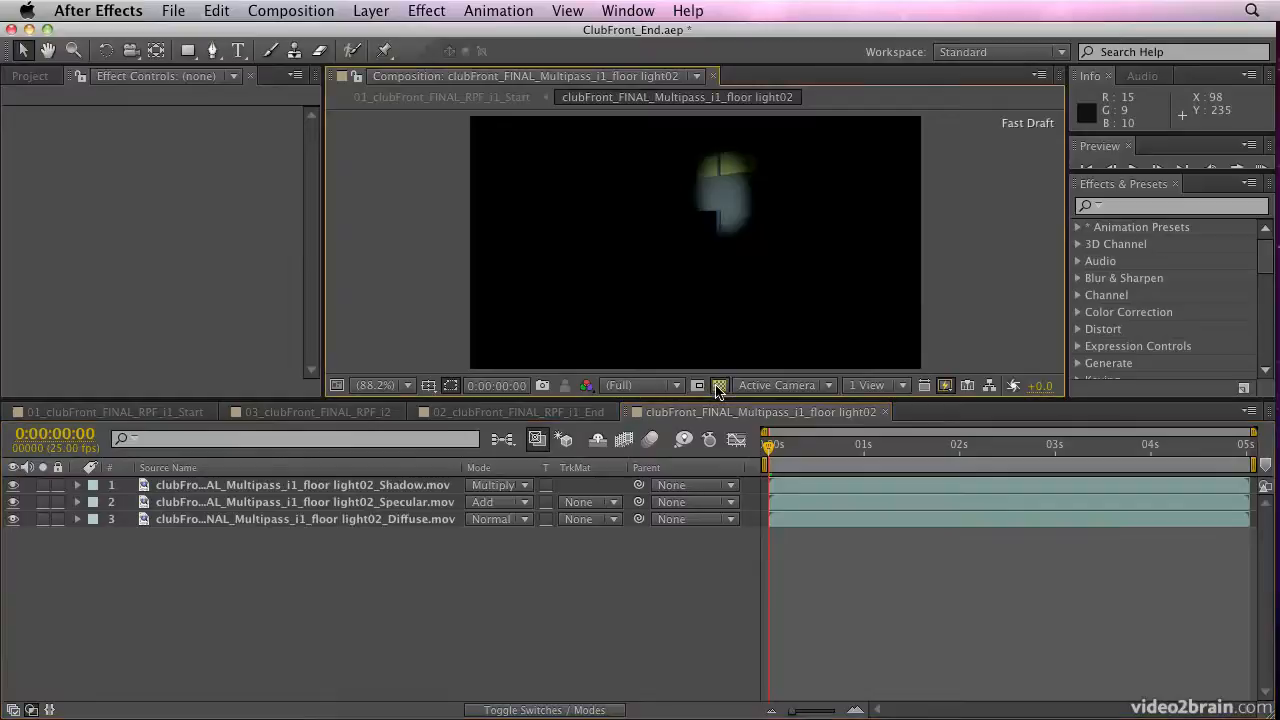
pyautogui.click(12, 520)
pyautogui.click(12, 520)
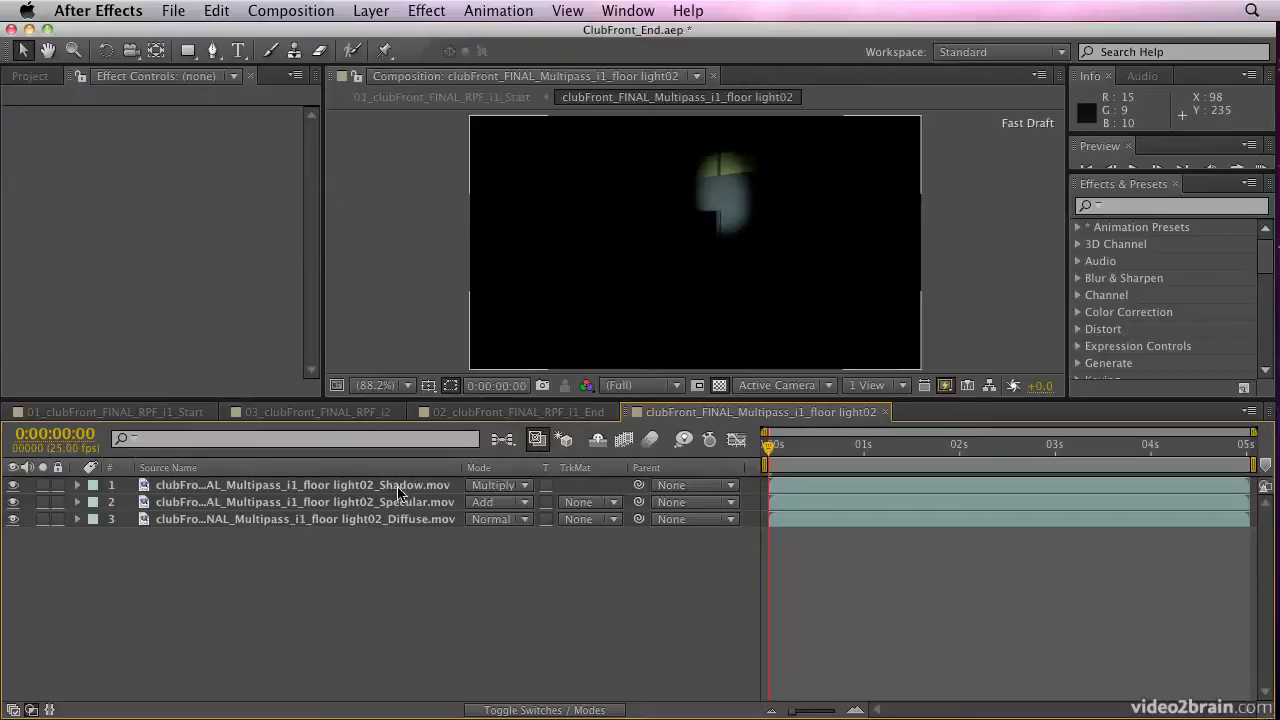
pyautogui.click(884, 413)
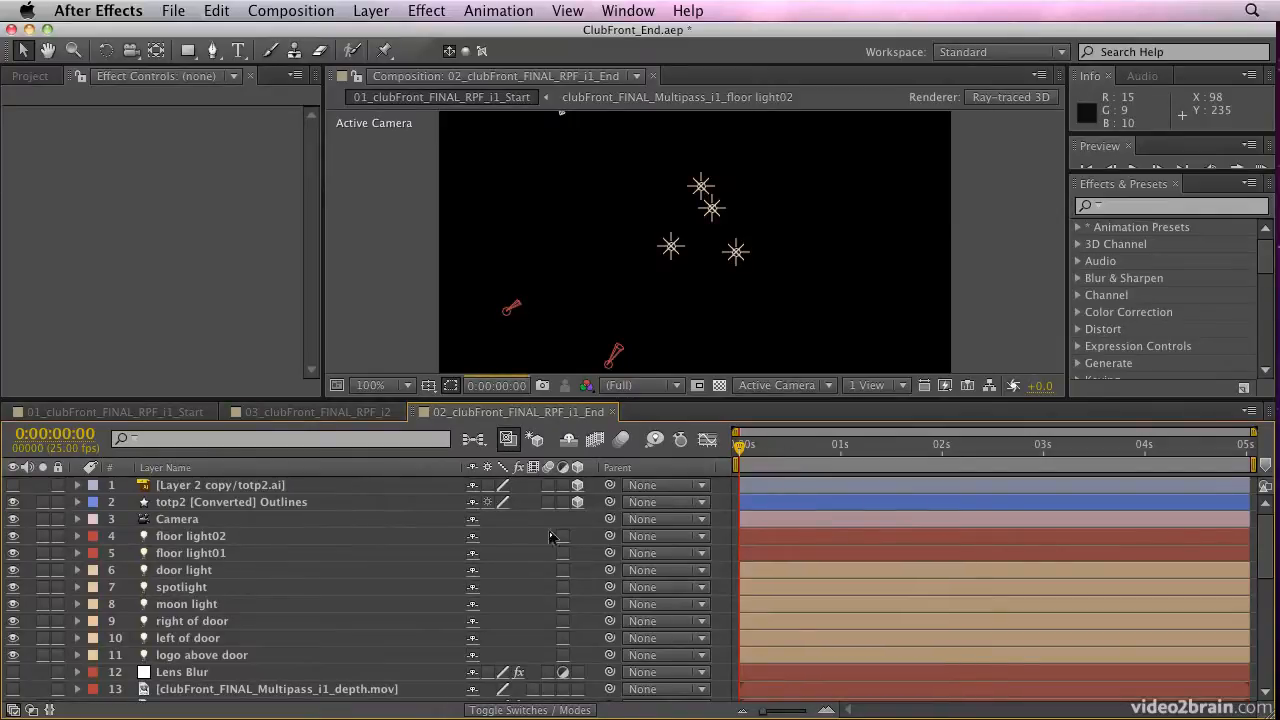
# Set Fast Previews to Fast Draft for the 02_clubFront_FINAL_RPF_i1_End composition and play a RAM preview
pyautogui.moveTo(1277, 558)
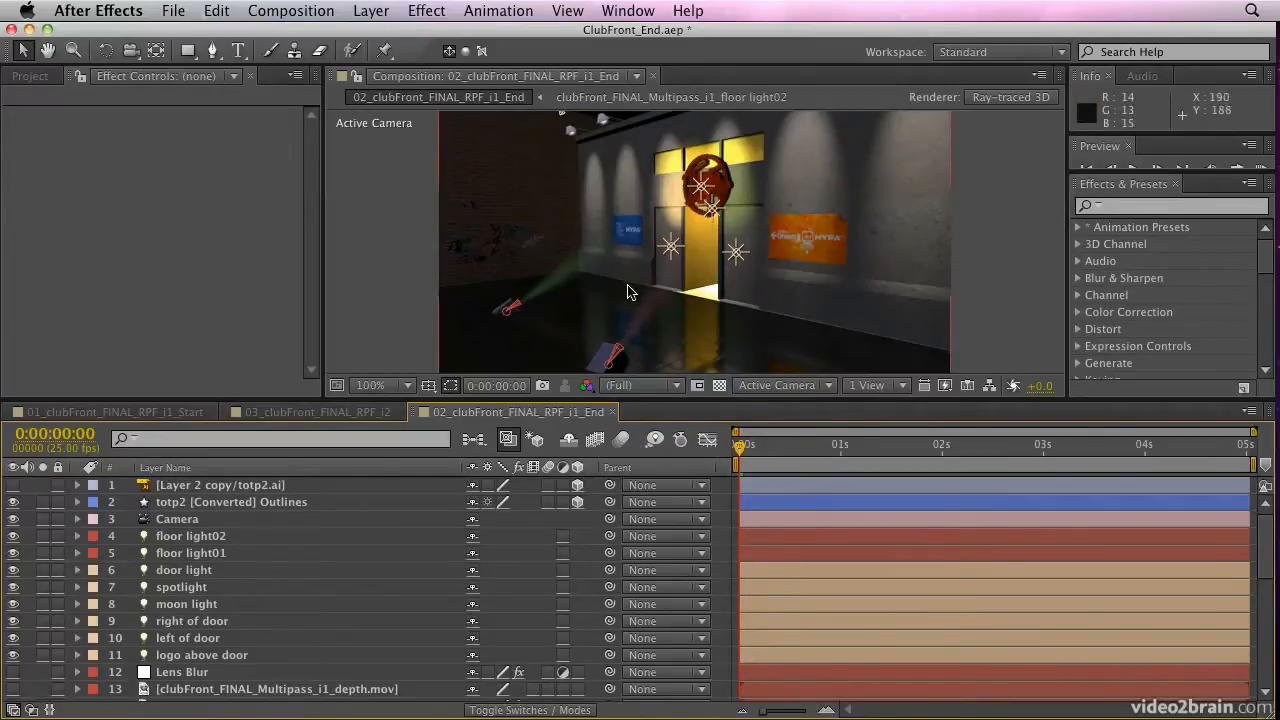
pyautogui.moveTo(1246, 172); pyautogui.dragTo(1246, 200)
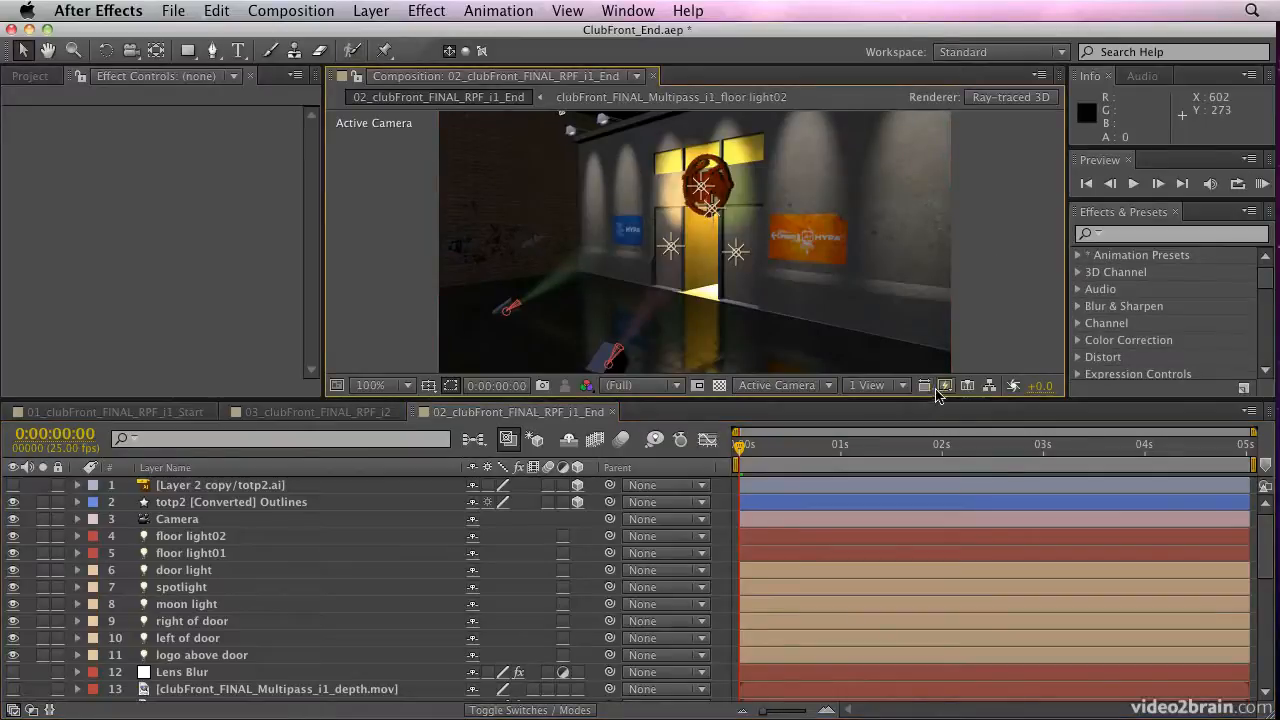
pyautogui.click(944, 385)
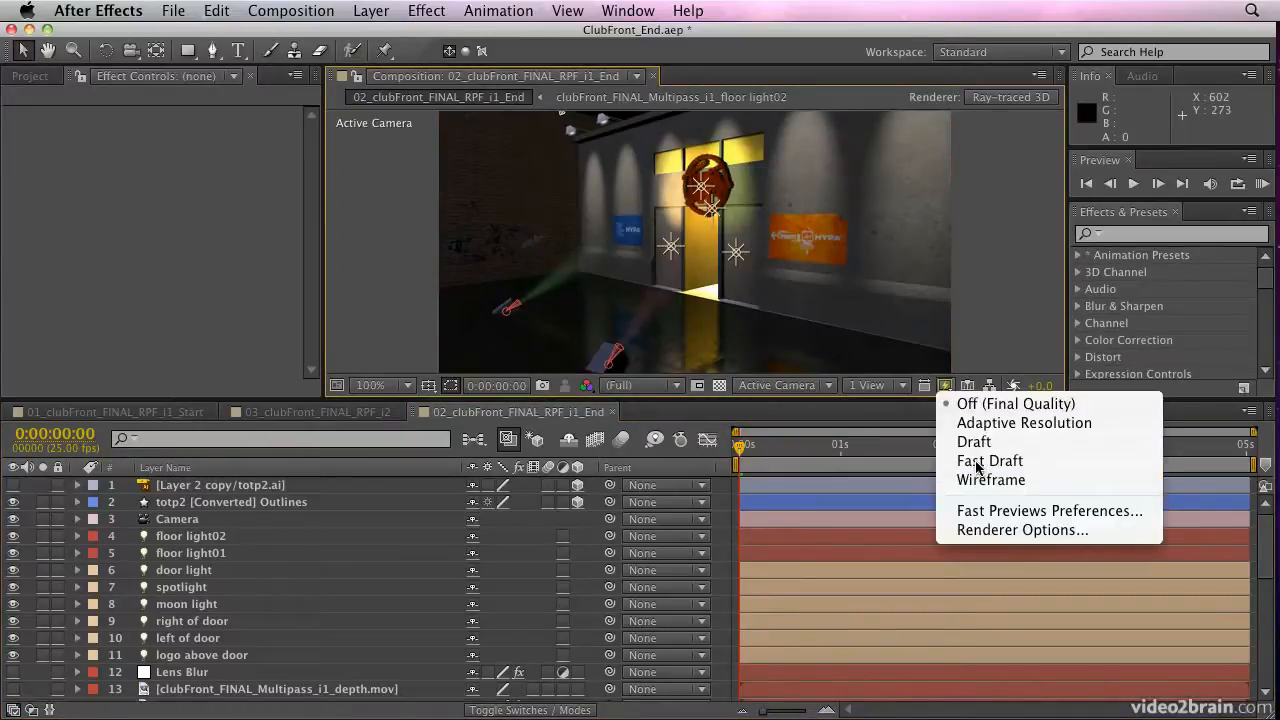
pyautogui.click(975, 461)
pyautogui.click(1262, 184)
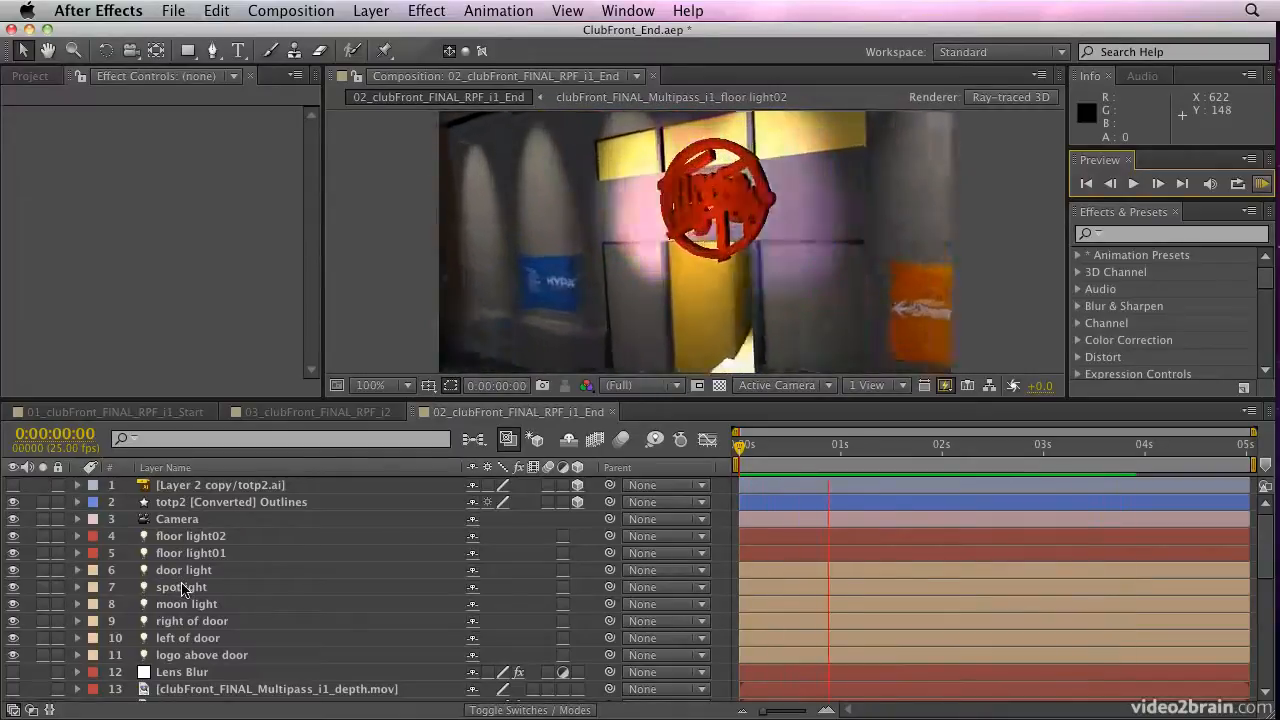
# Stop the preview and enable depth of field in the Camera layer's settings
pyautogui.click(183, 588)
pyautogui.click(179, 521)
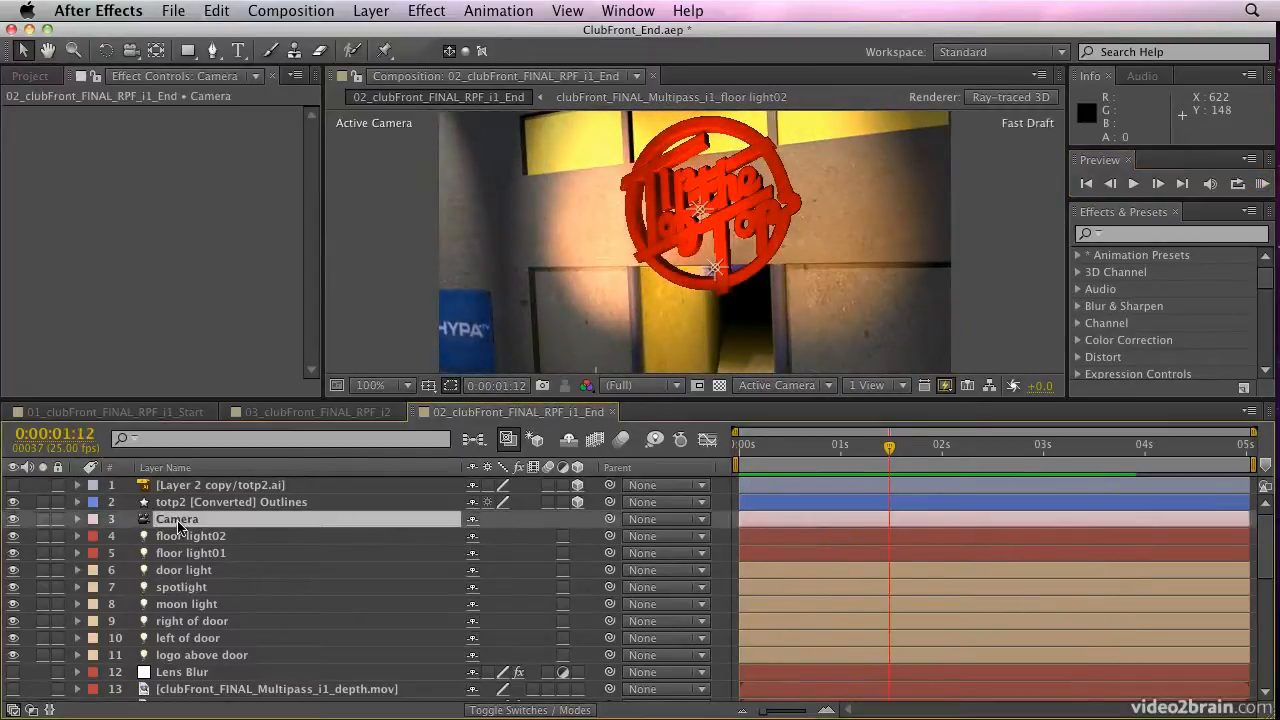
pyautogui.doubleClick(179, 521)
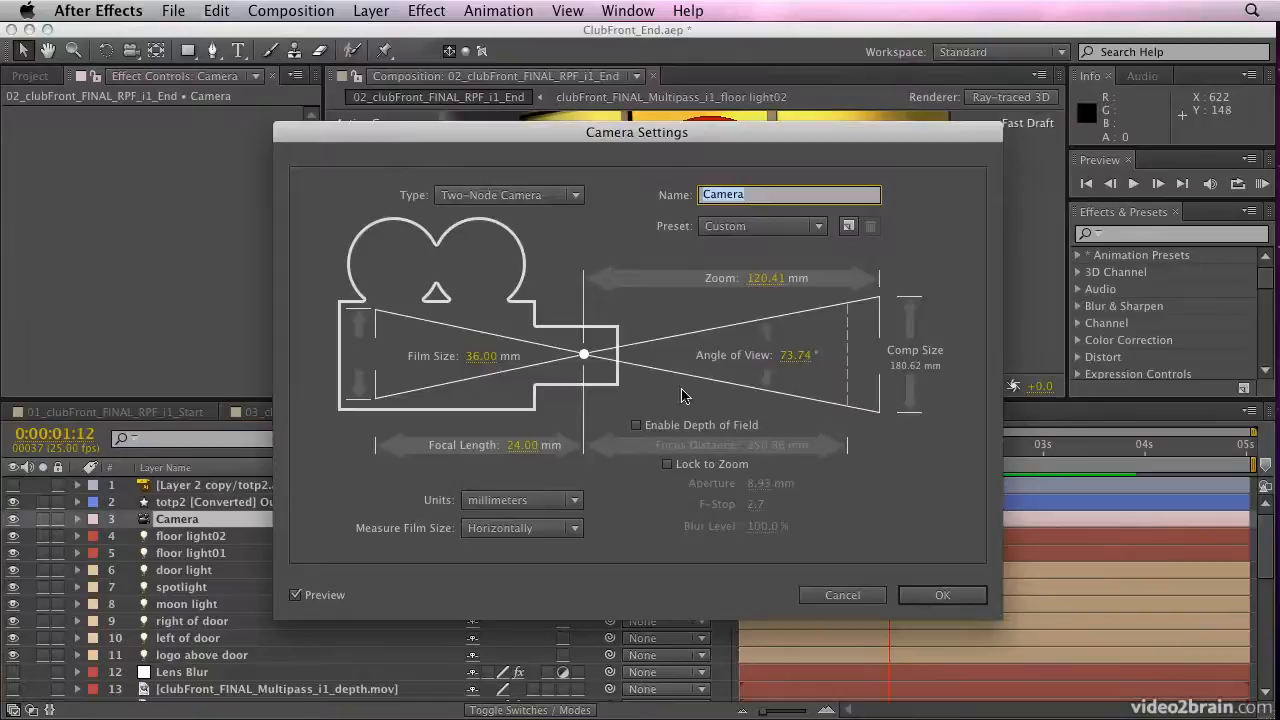
pyautogui.click(636, 428)
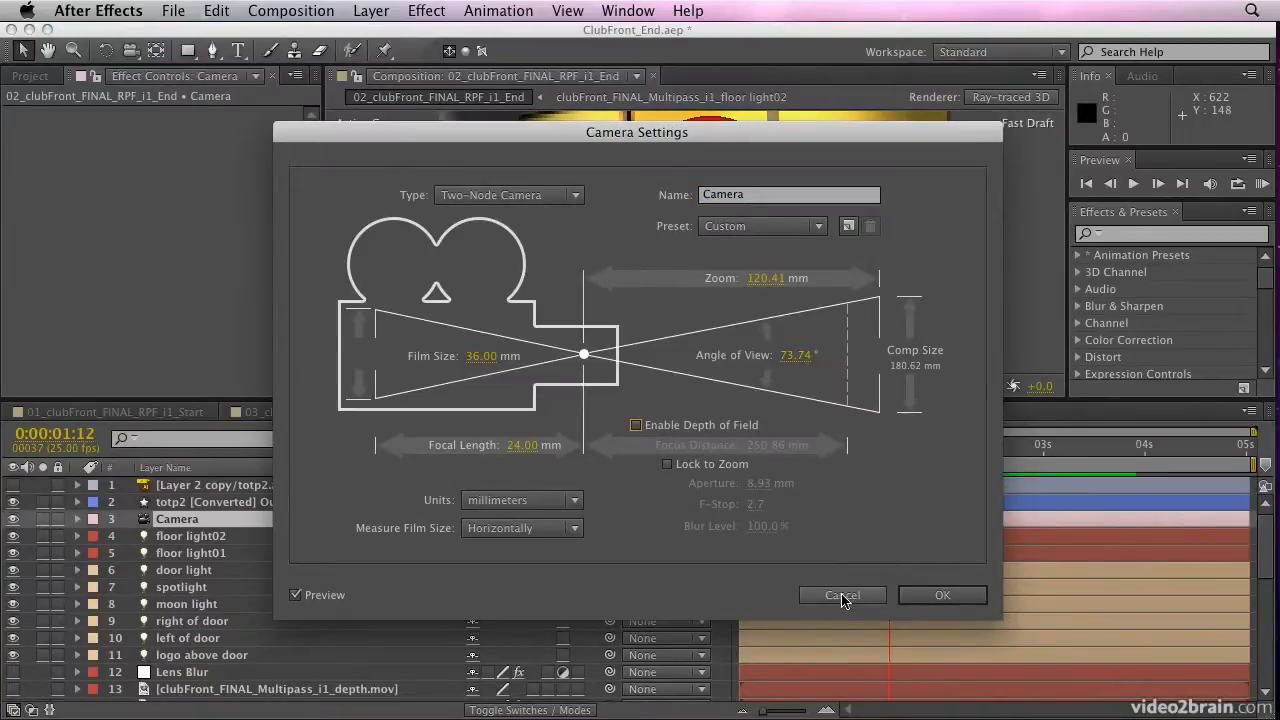
pyautogui.click(637, 426)
pyautogui.click(958, 600)
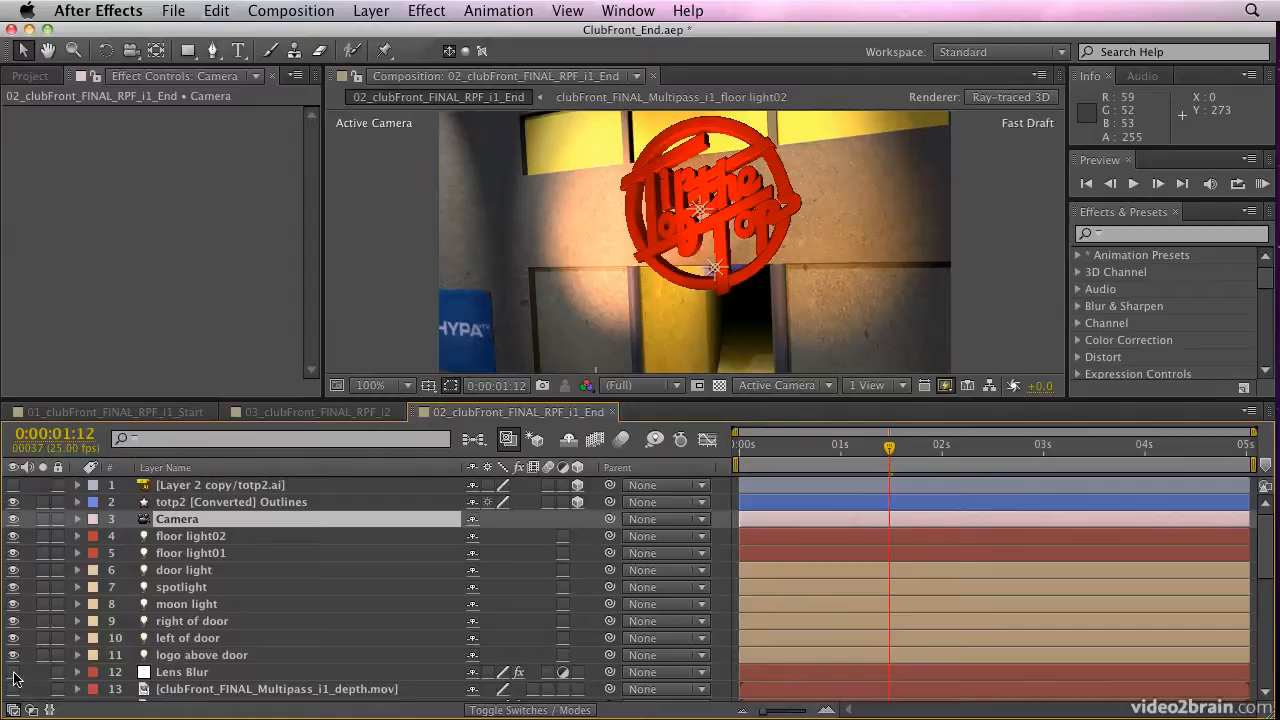
# Turn on the Lens Blur layer and view the first frame with Fast Previews set to Off (Final Quality)
pyautogui.moveTo(828, 446); pyautogui.dragTo(770, 452)
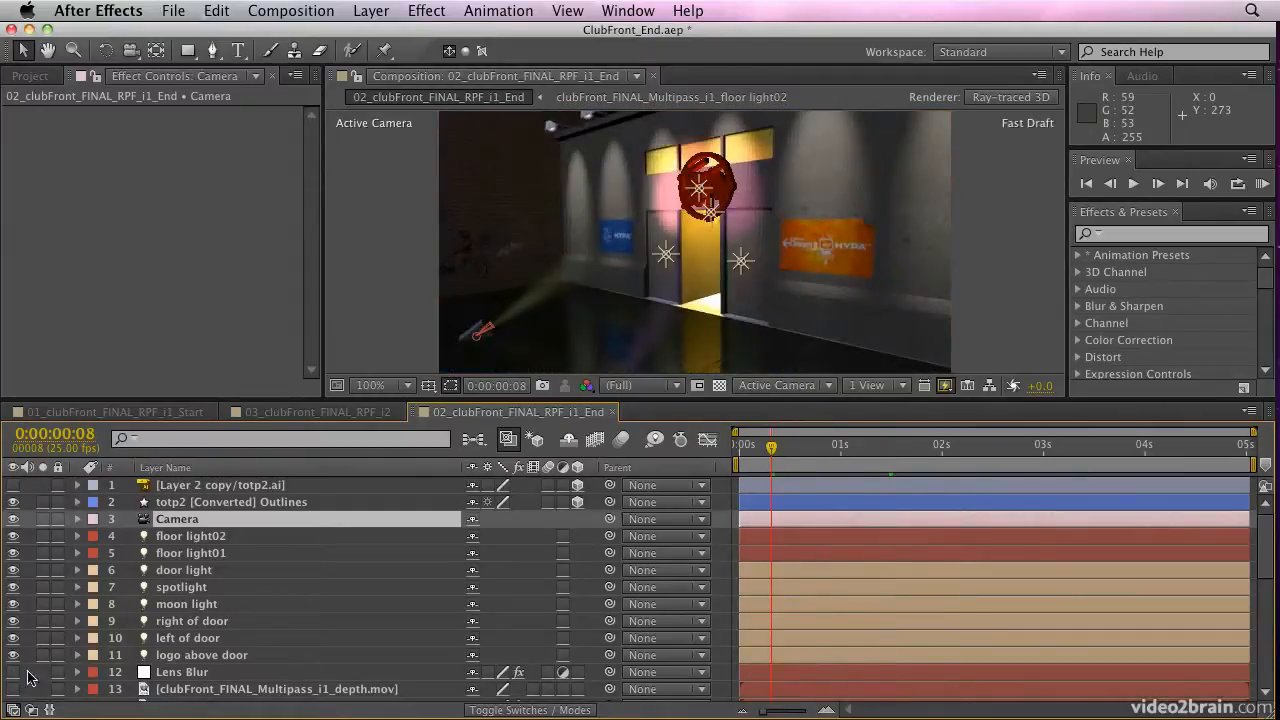
pyautogui.click(12, 672)
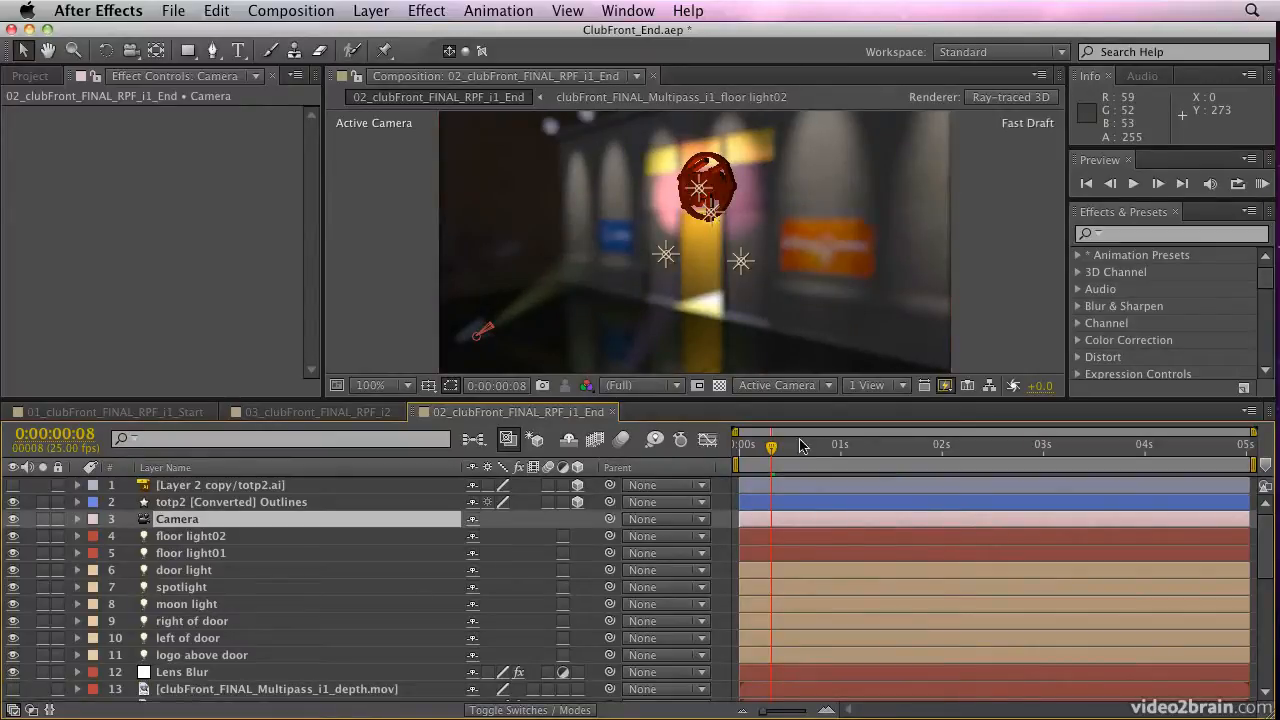
pyautogui.moveTo(783, 449); pyautogui.dragTo(690, 448)
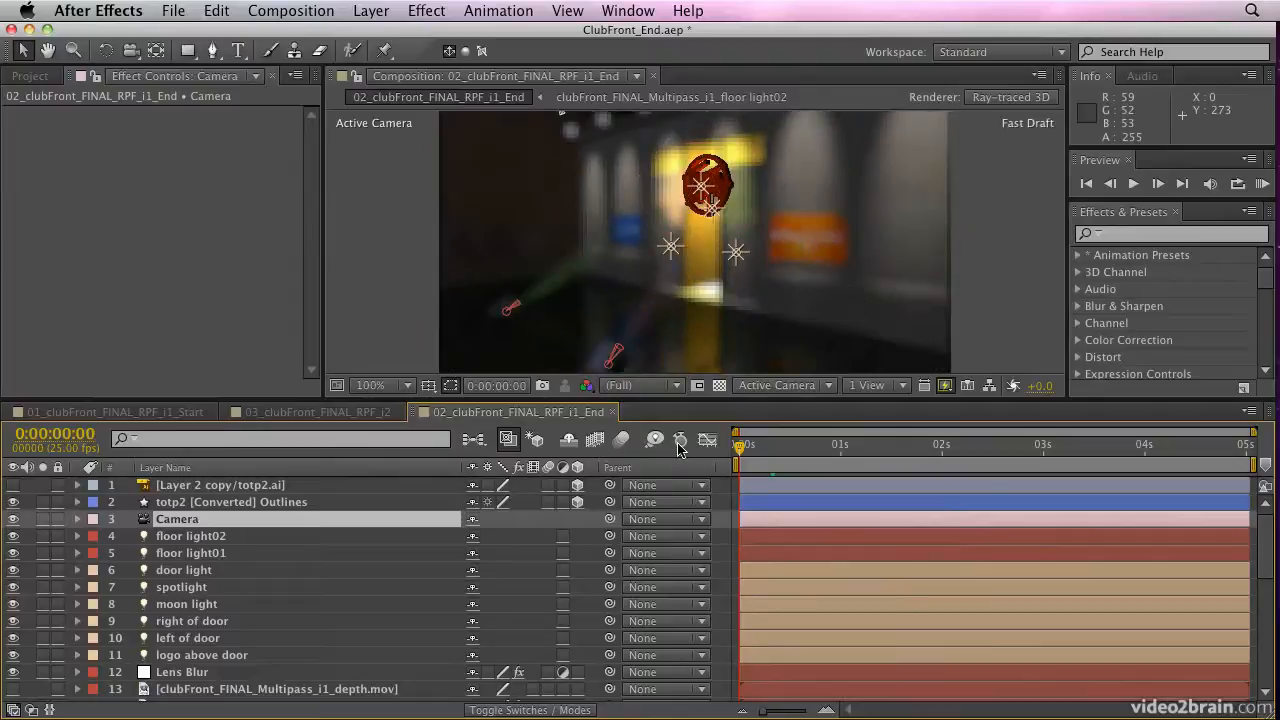
pyautogui.click(944, 385)
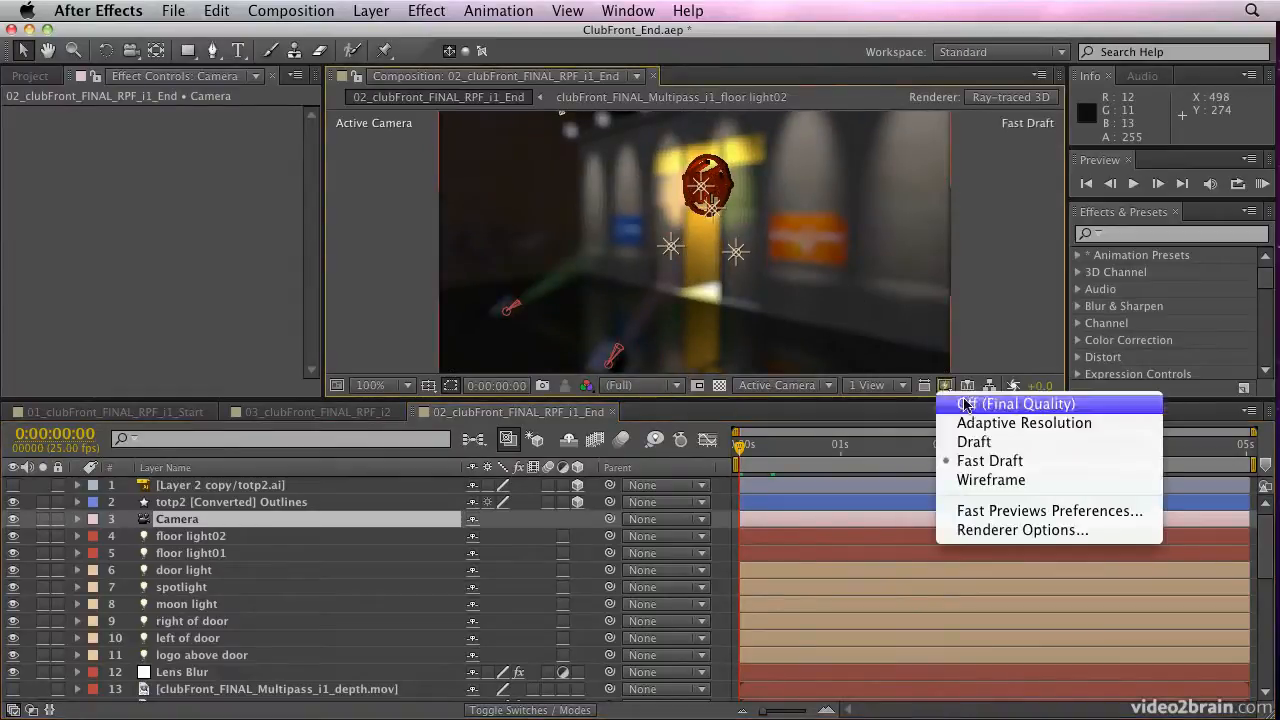
pyautogui.click(968, 407)
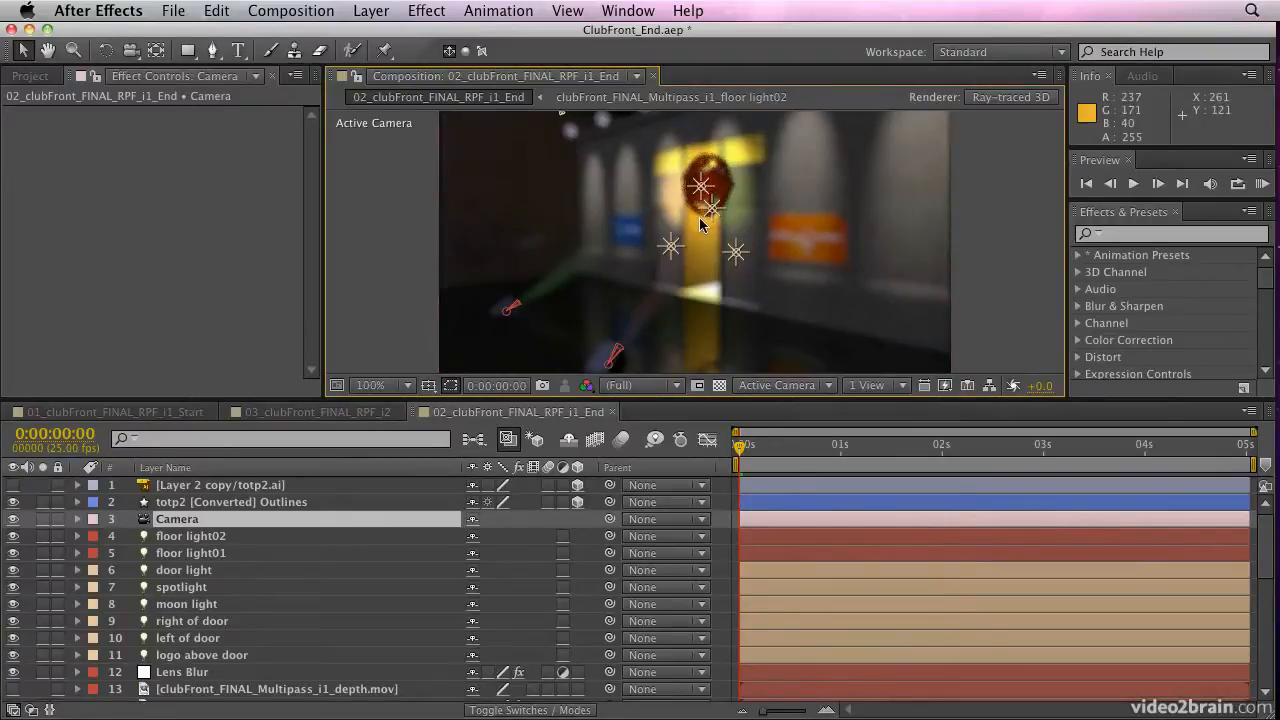
# Set the Camera Lens Blur effect's Blur Radius to 1.0 on the Lens Blur layer
pyautogui.click(172, 672)
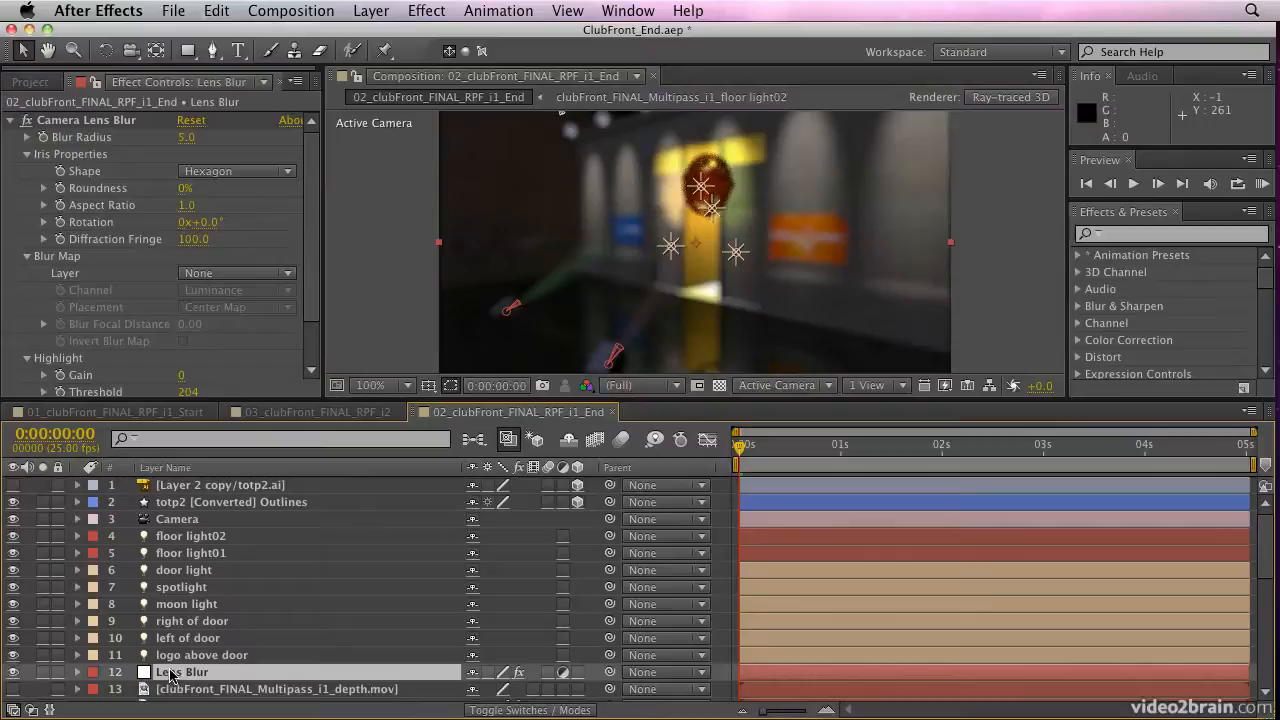
pyautogui.click(184, 138)
pyautogui.write('1')
pyautogui.press('Return')
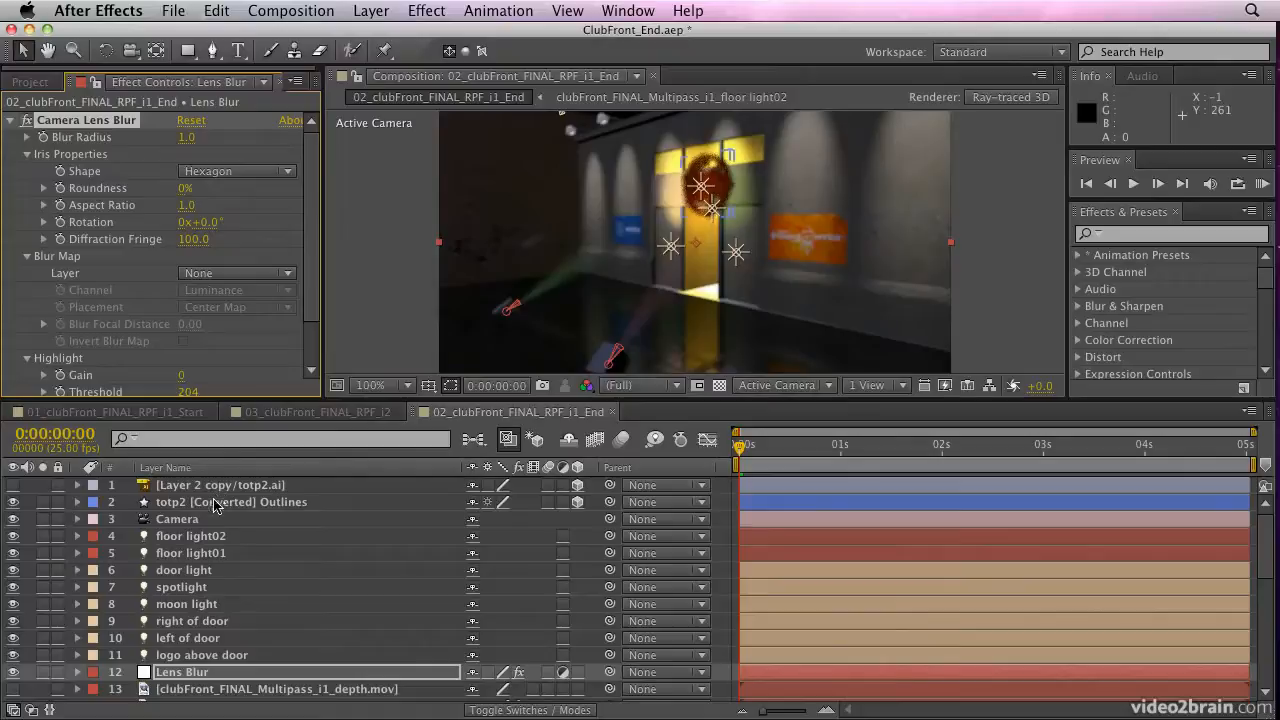
# Reveal the Camera layer's camera options and set its Aperture to 10 pixels
pyautogui.click(185, 522)
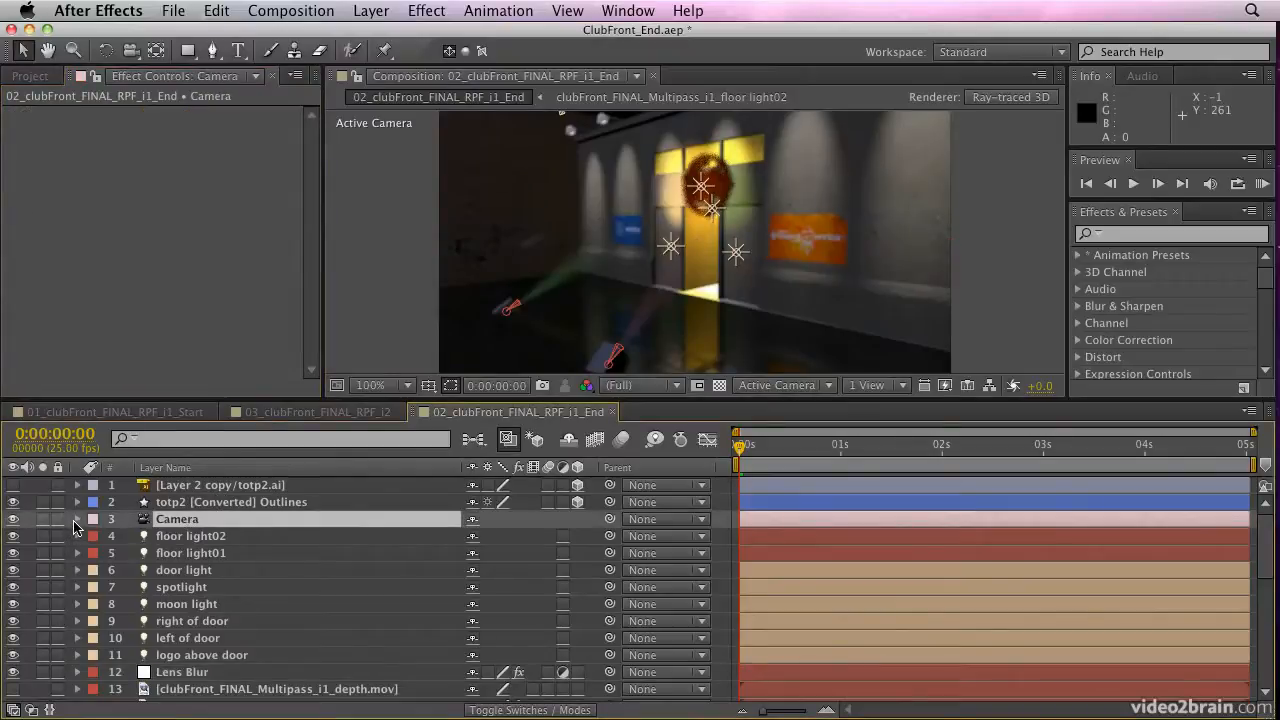
pyautogui.click(76, 520)
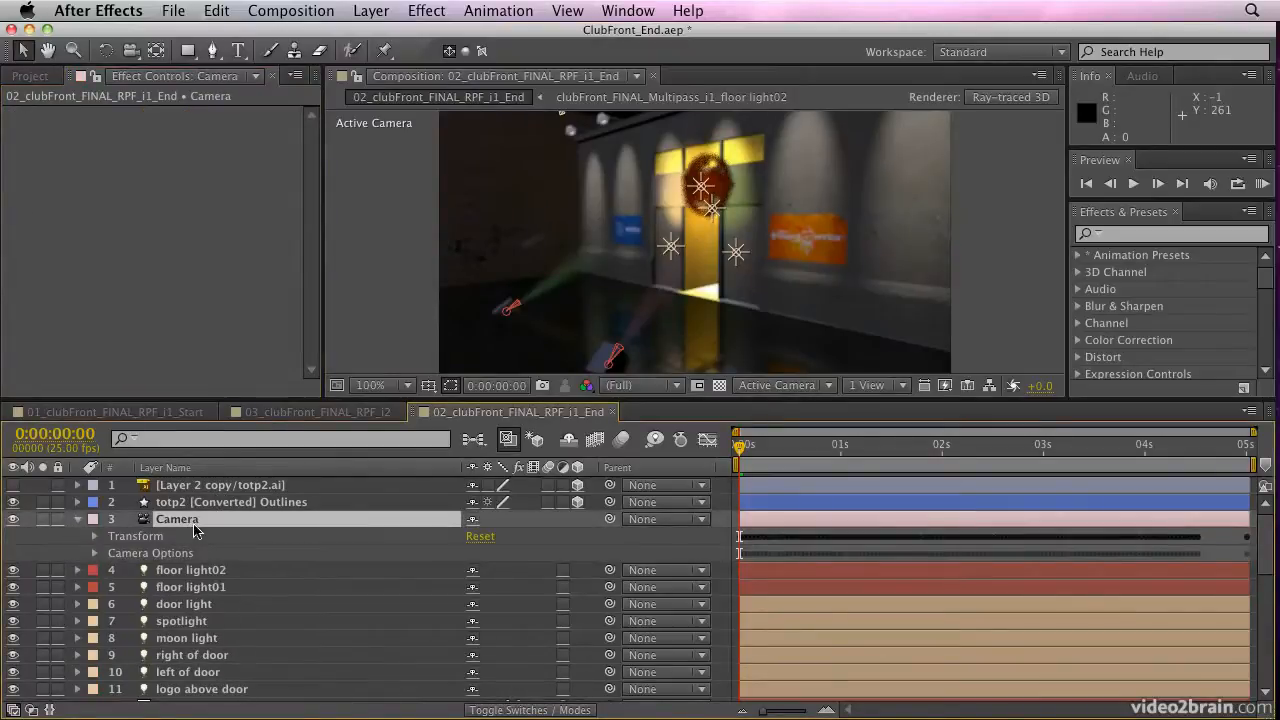
pyautogui.press('u')
pyautogui.press('u')
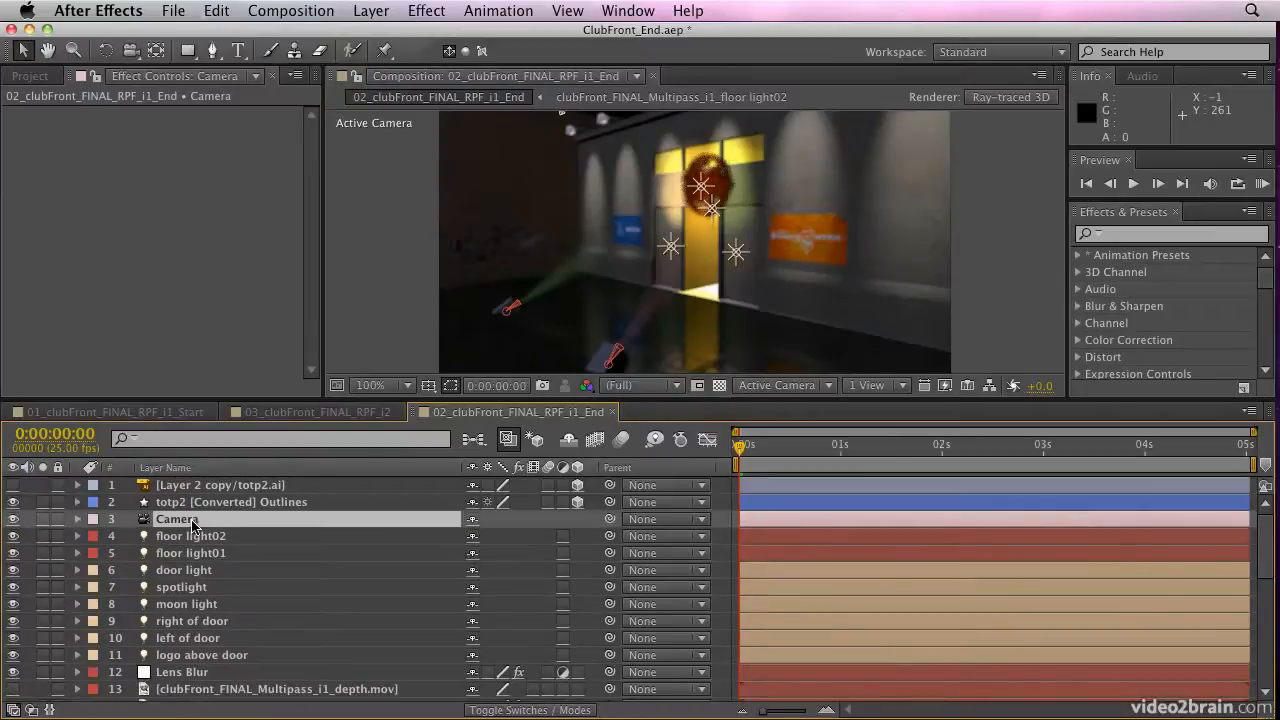
pyautogui.press('u')
pyautogui.press('u')
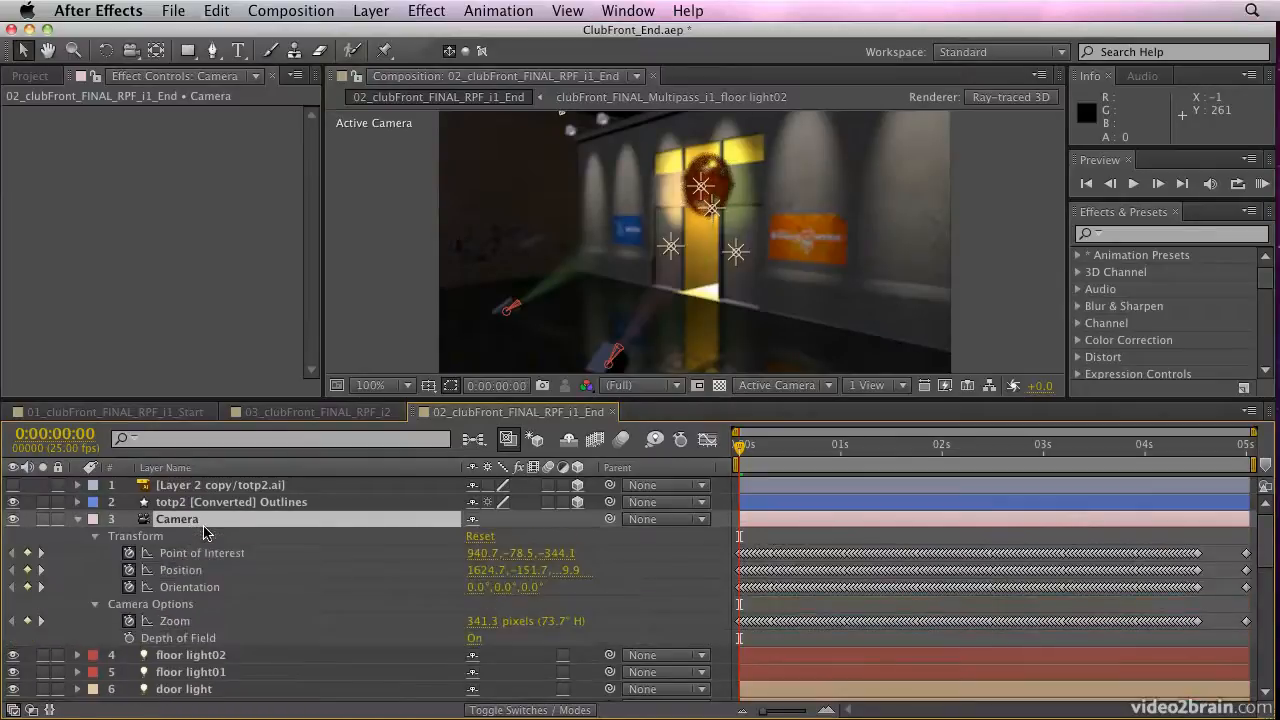
pyautogui.click(95, 605)
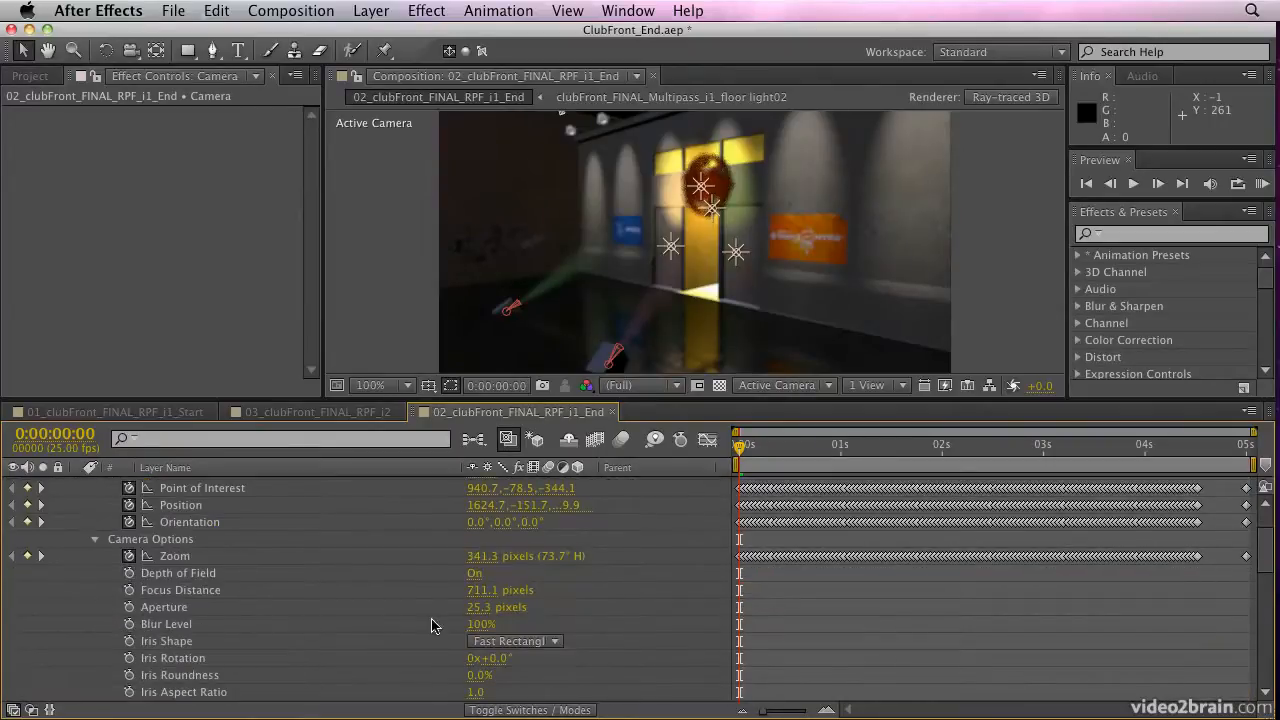
pyautogui.click(481, 607)
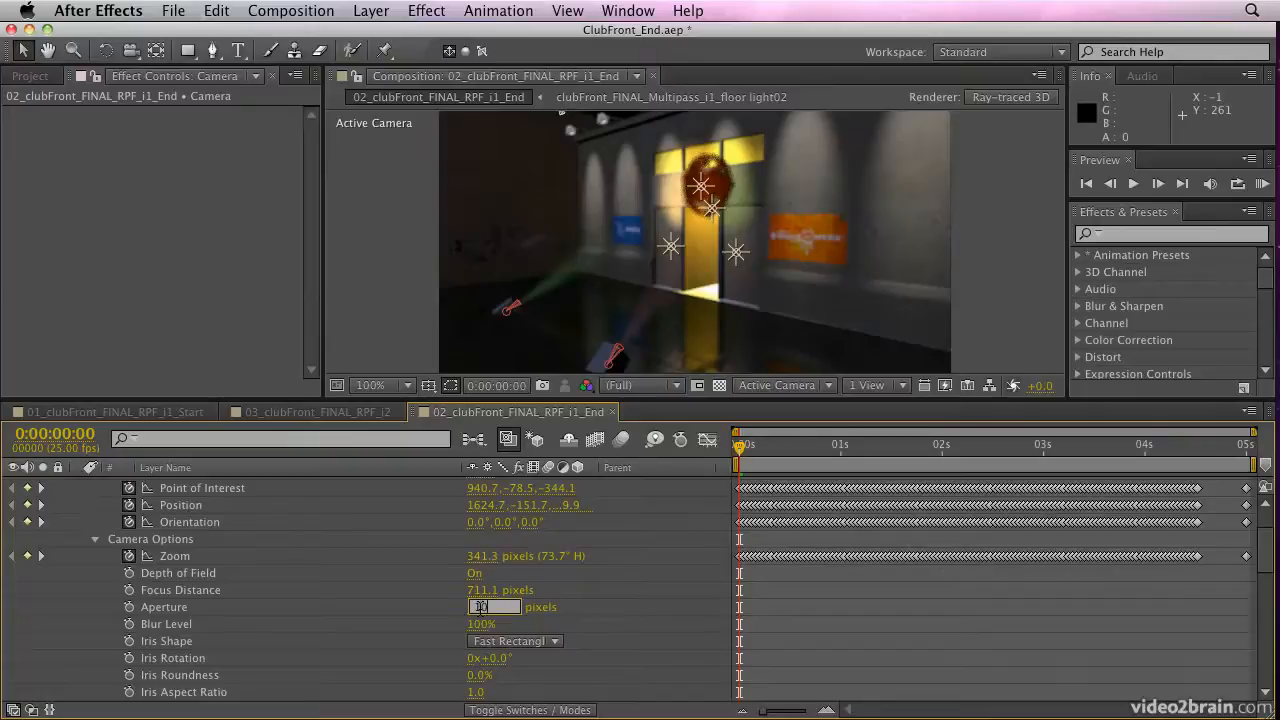
pyautogui.write('10')
pyautogui.press('Return')
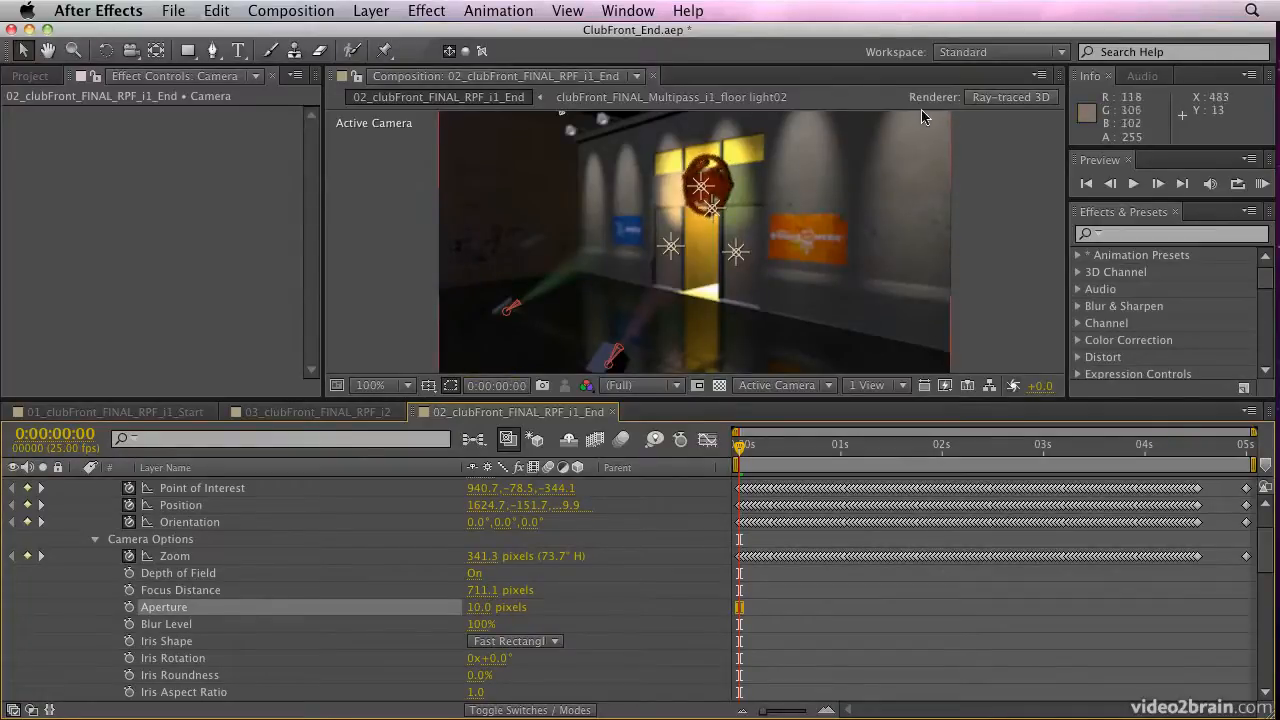
# Set the composition's Ray-traced 3D renderer to Ray-tracing Quality 8 with the Cubic anti-aliasing filter
pyautogui.click(1008, 98)
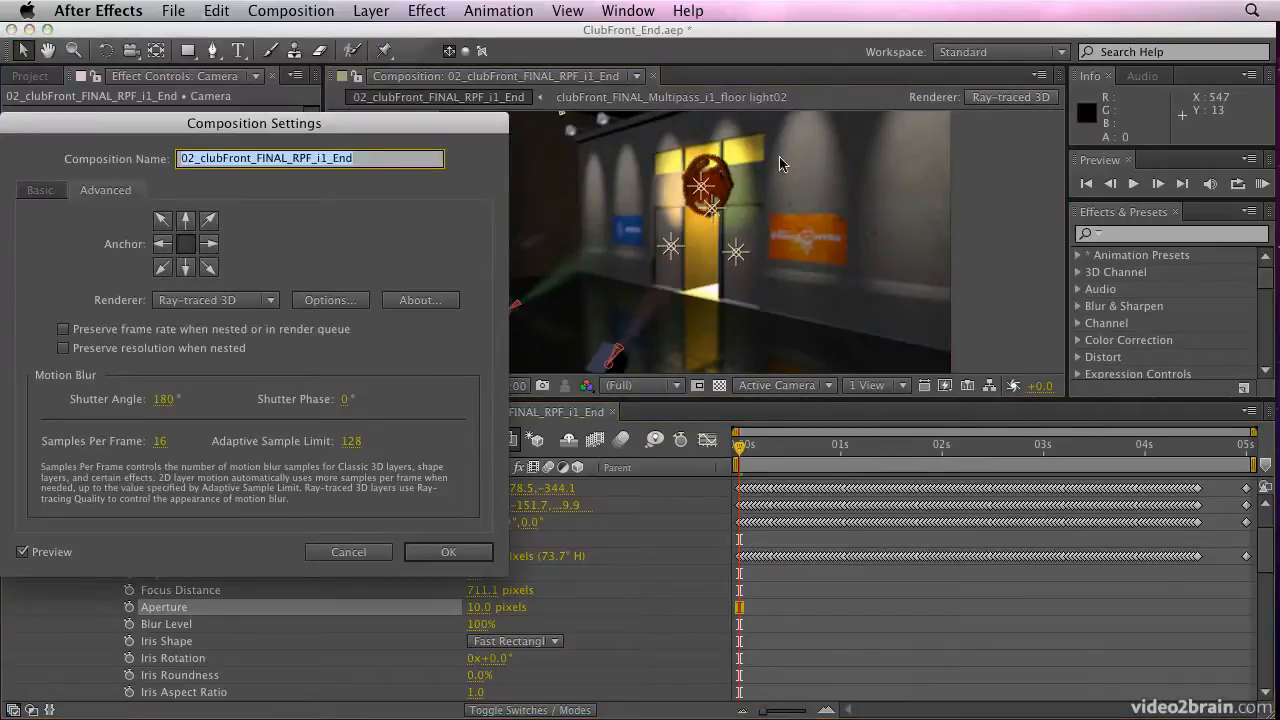
pyautogui.click(330, 302)
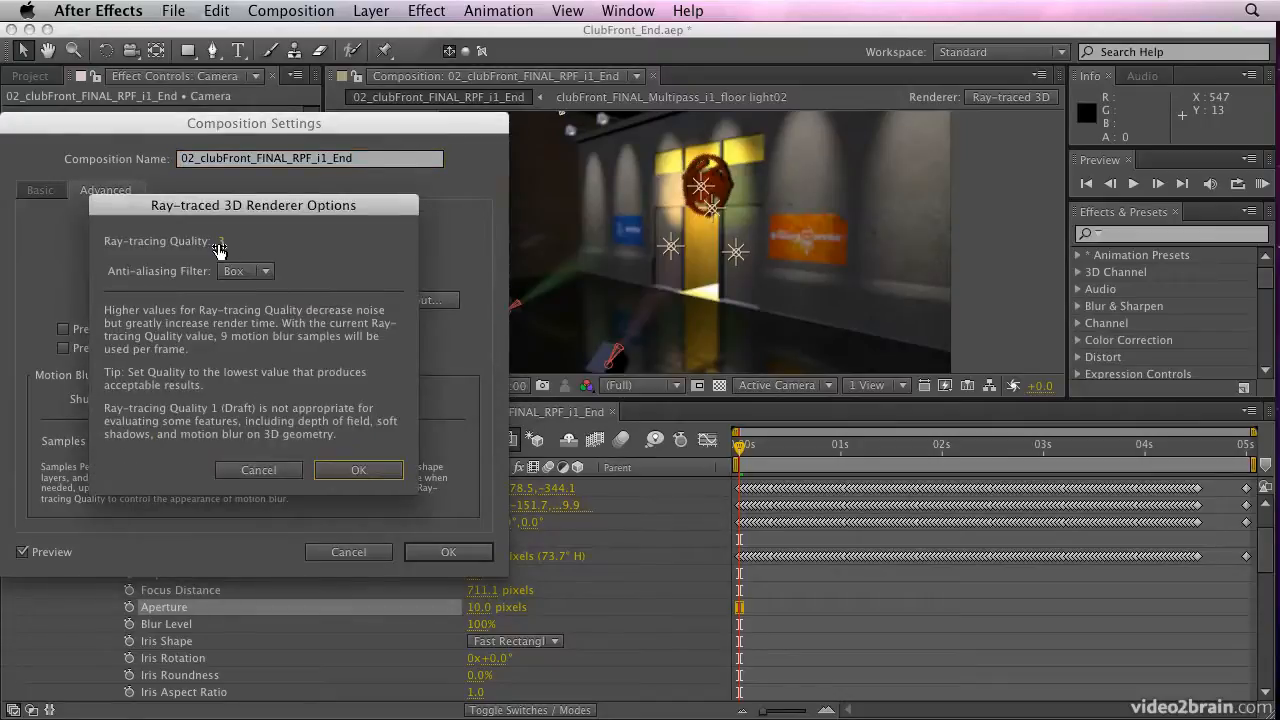
pyautogui.click(219, 248)
pyautogui.write('8')
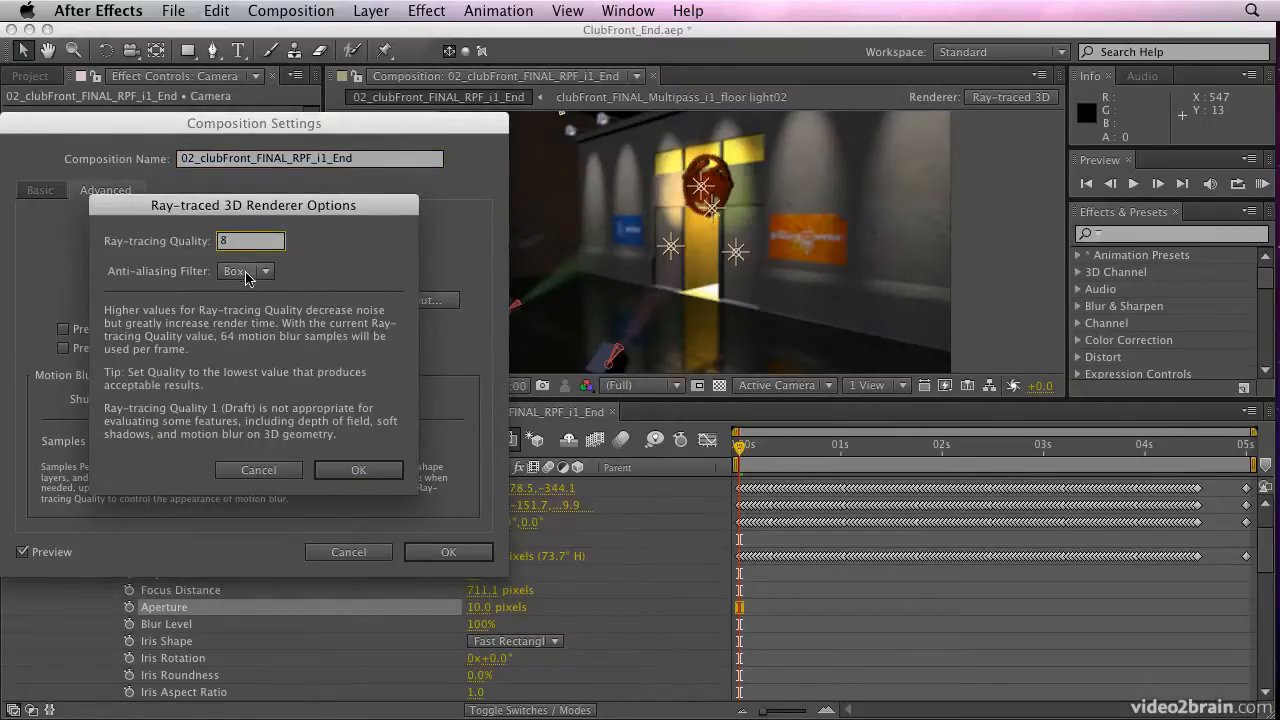
pyautogui.click(247, 271)
pyautogui.click(242, 347)
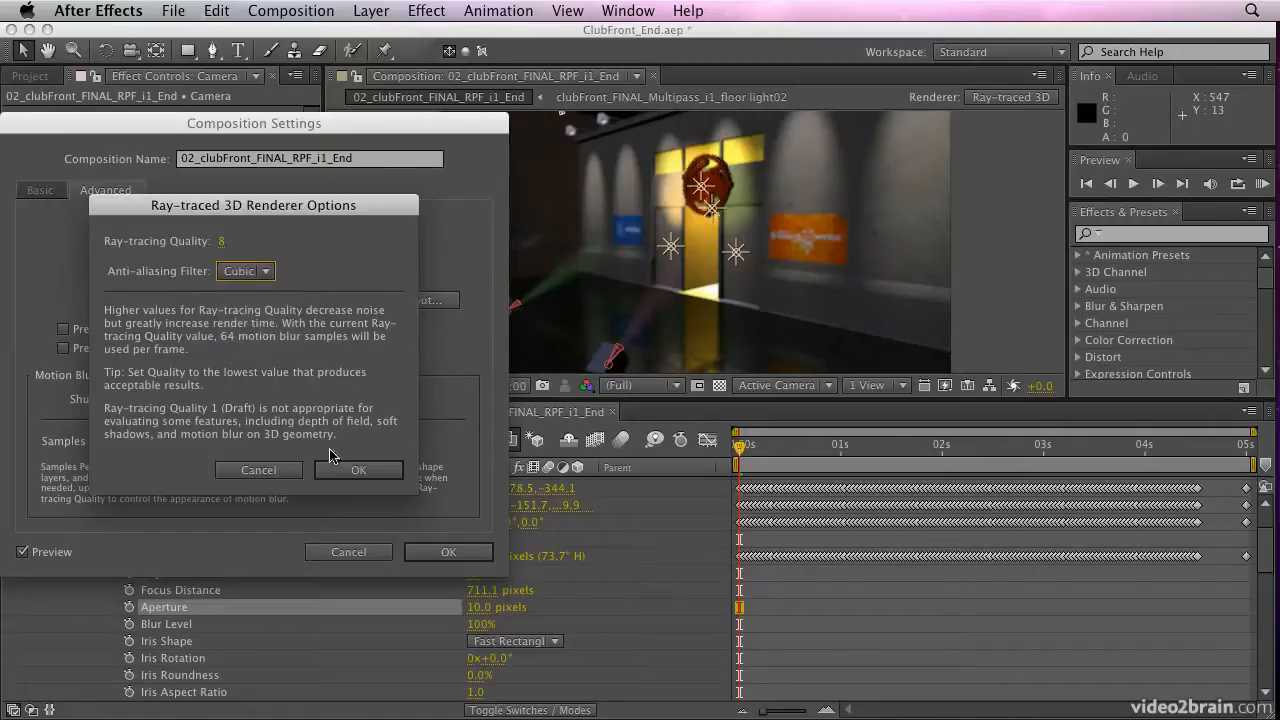
pyautogui.click(356, 470)
pyautogui.click(452, 556)
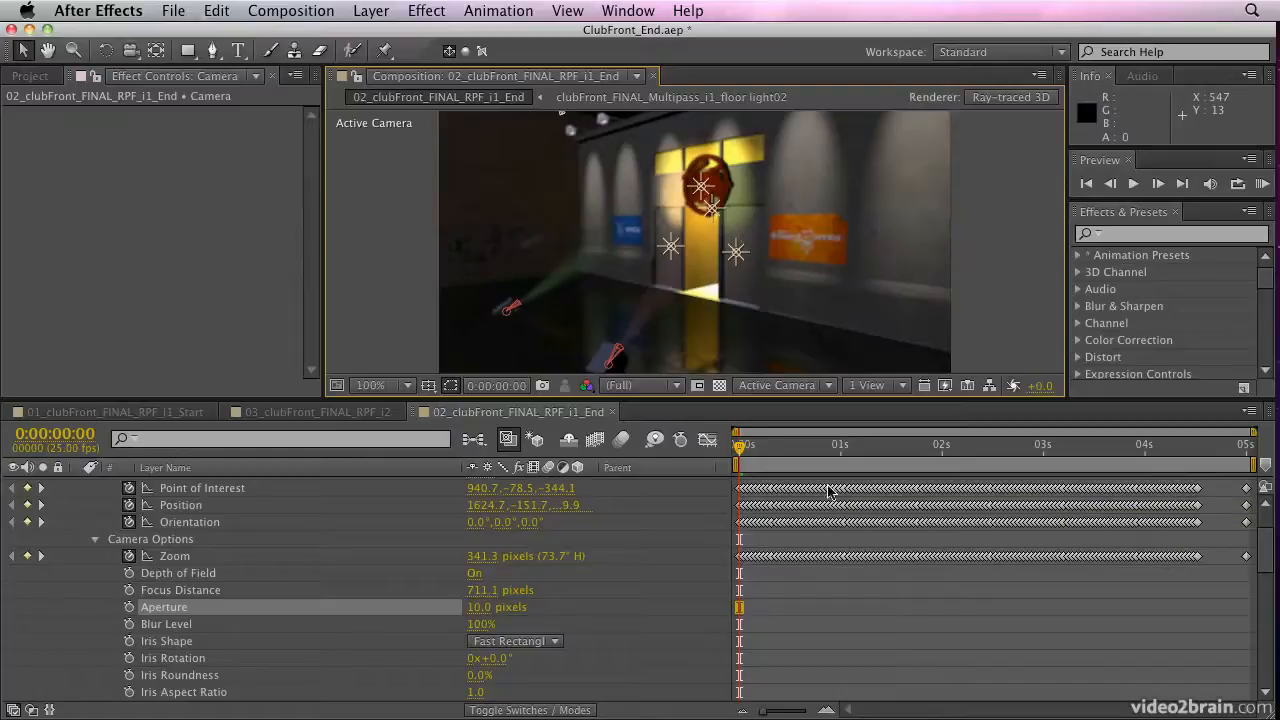
# Set the composition's Fast Previews to Fast Draft
pyautogui.moveTo(810, 489)
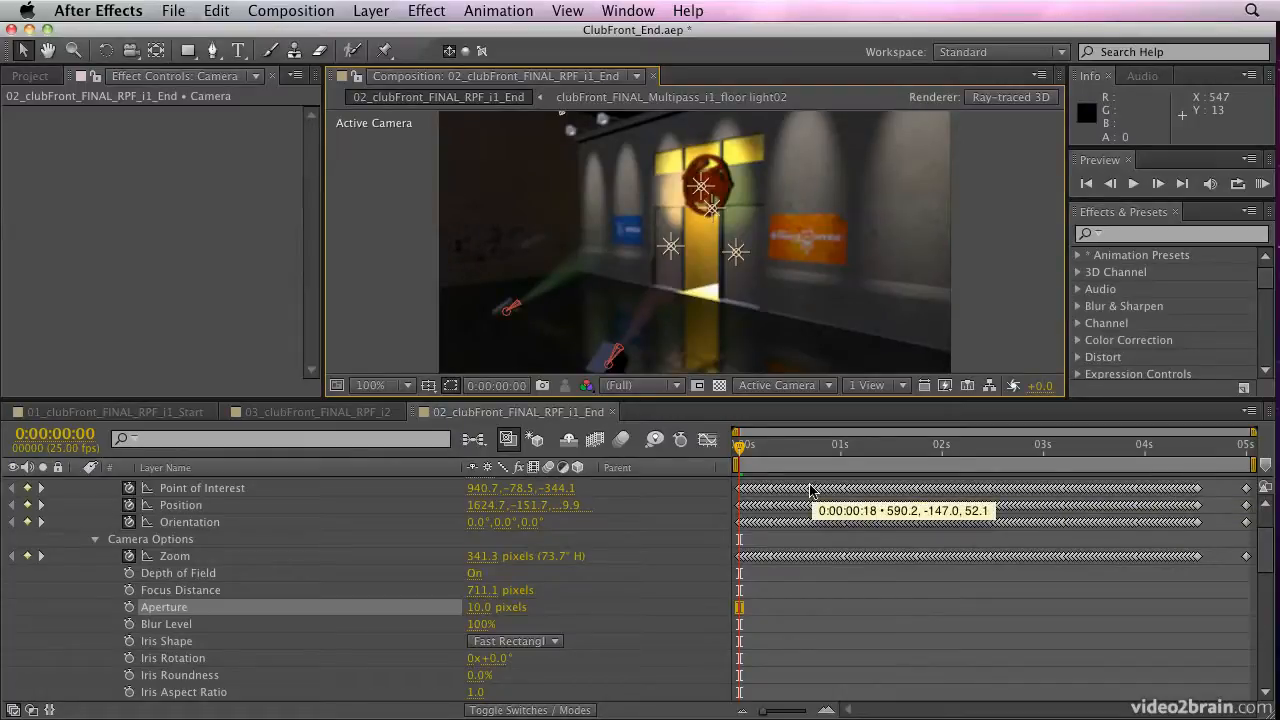
pyautogui.click(945, 386)
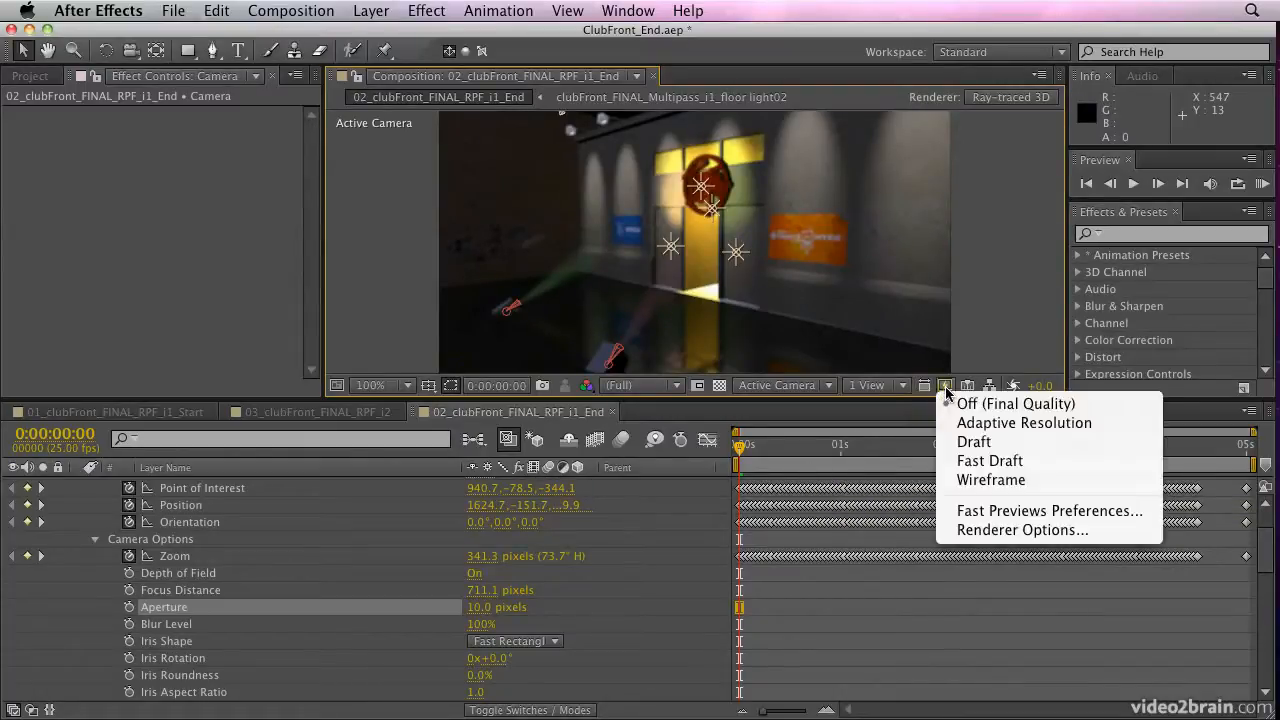
pyautogui.click(945, 461)
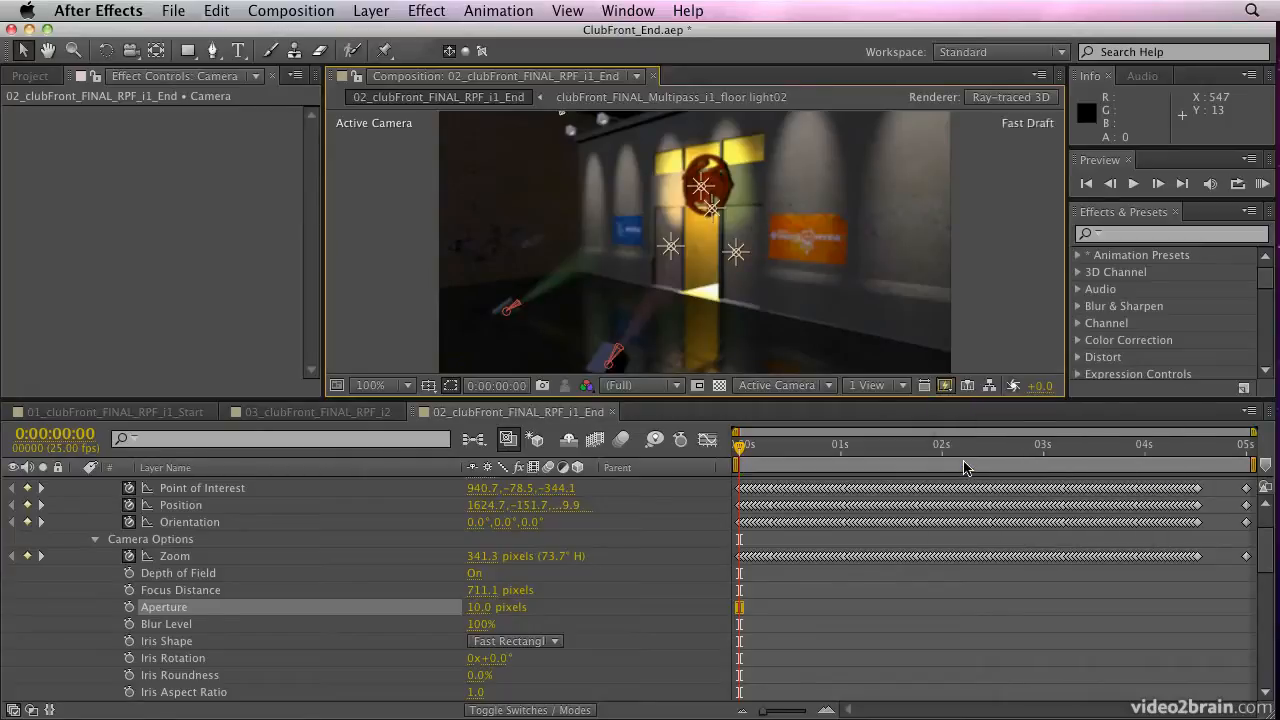
# Switch the composition view to Custom View 1 and frame the selected Camera layer in it
pyautogui.click(826, 386)
pyautogui.click(804, 592)
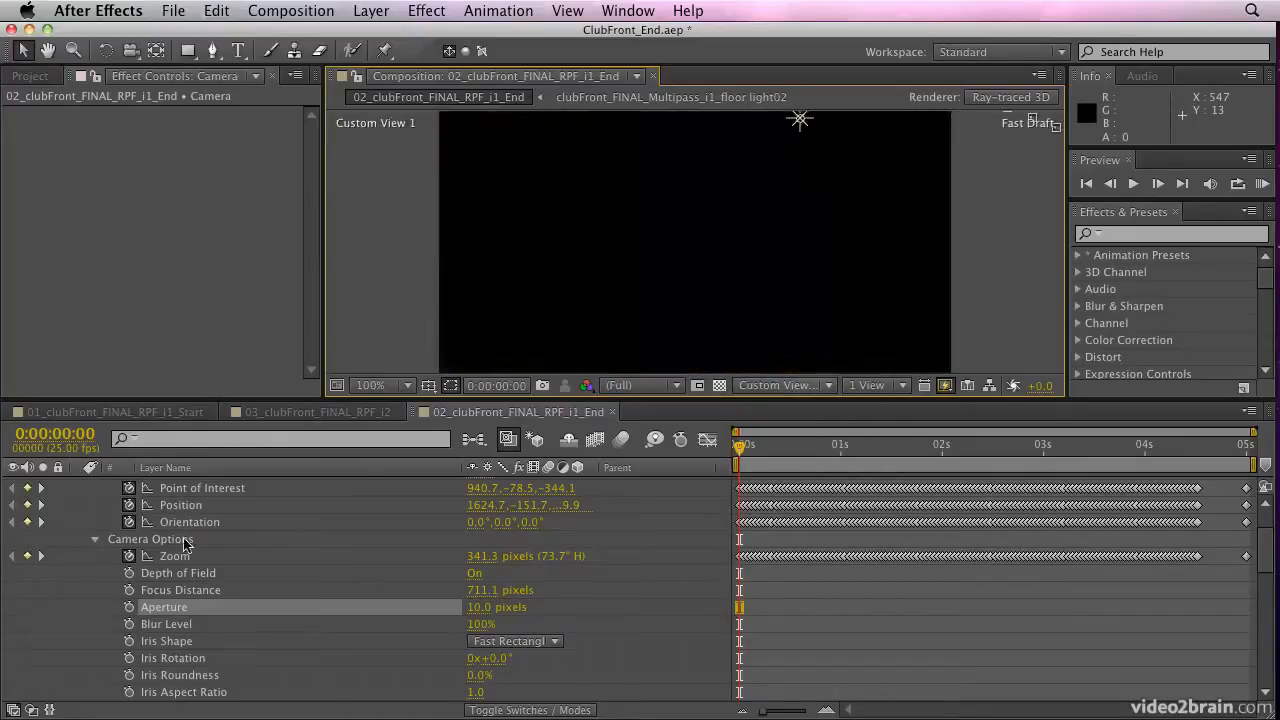
pyautogui.scroll(3, 152, 530)
pyautogui.click(167, 523)
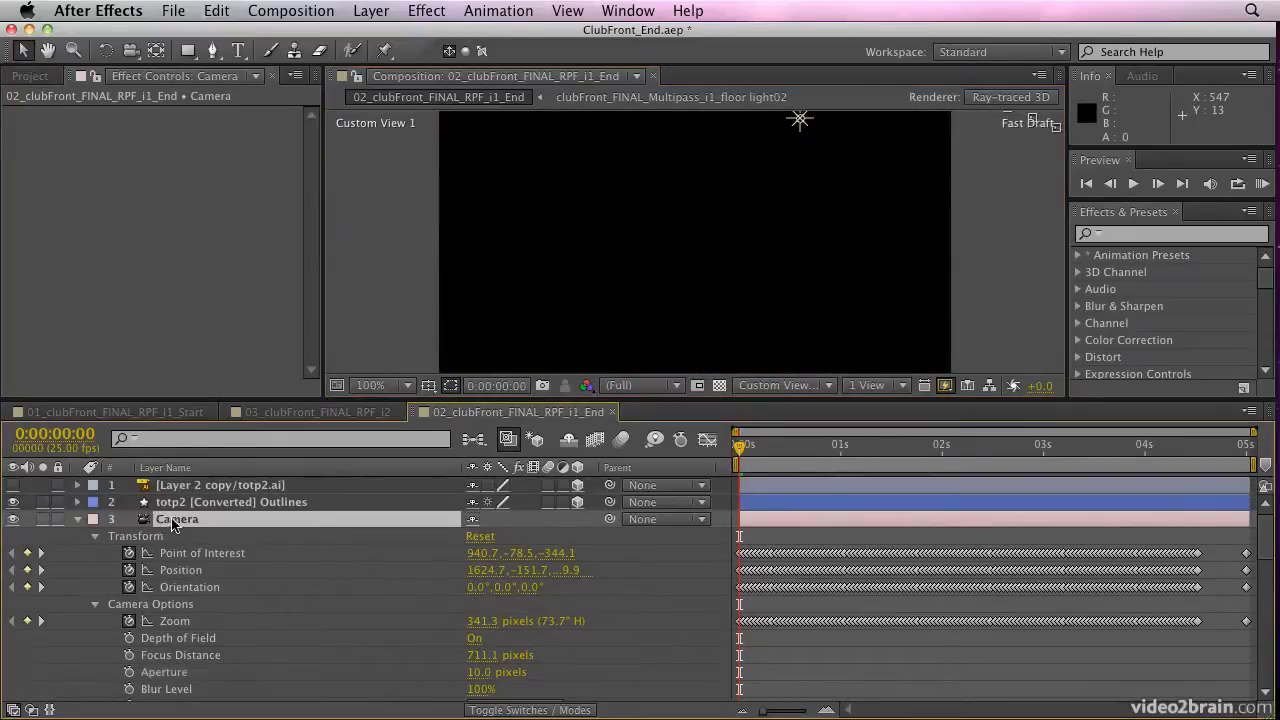
pyautogui.click(566, 11)
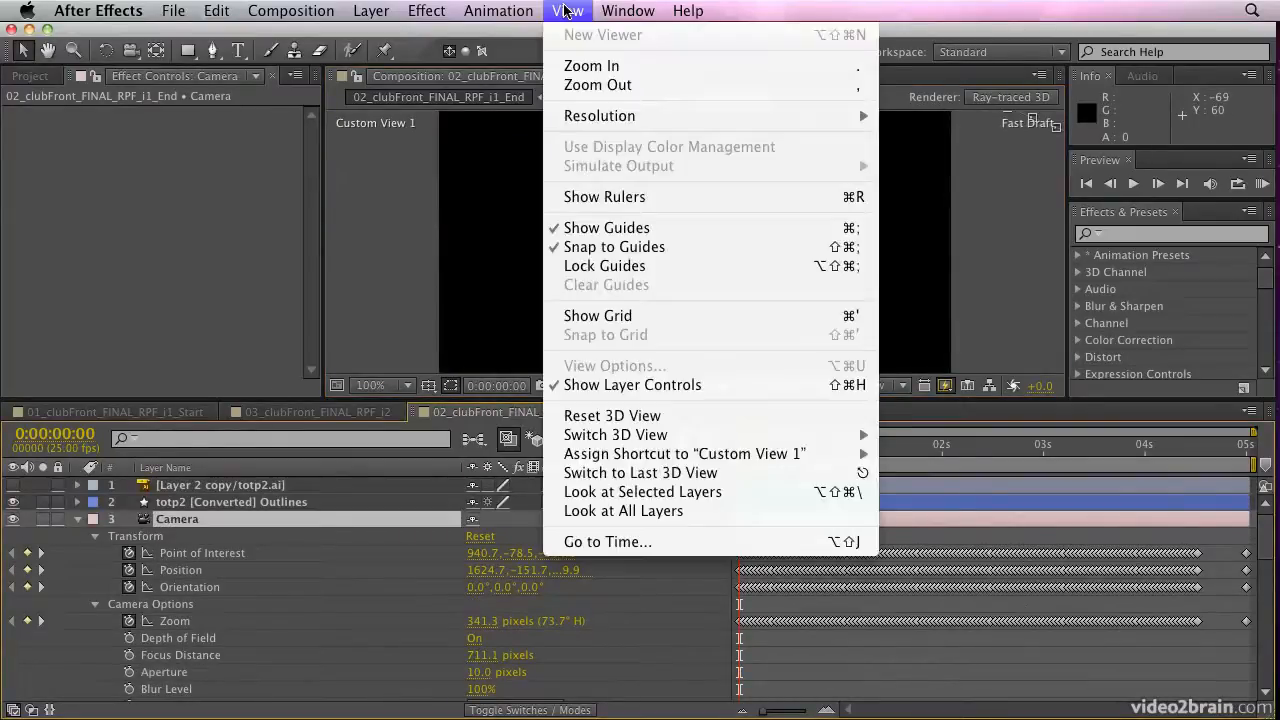
pyautogui.click(604, 496)
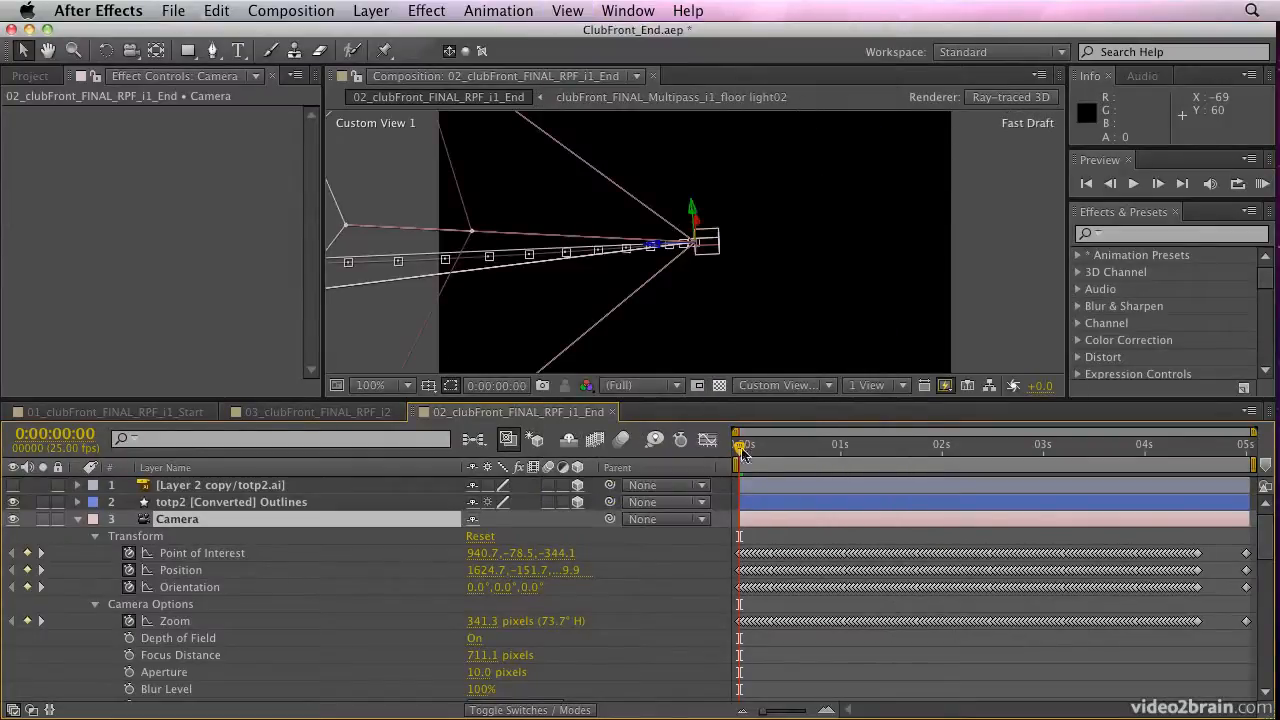
# Pull the custom view back to show the whole camera path and scrub from the first frame to 0:00:02:22 to examine the camera move
pyautogui.press('space')
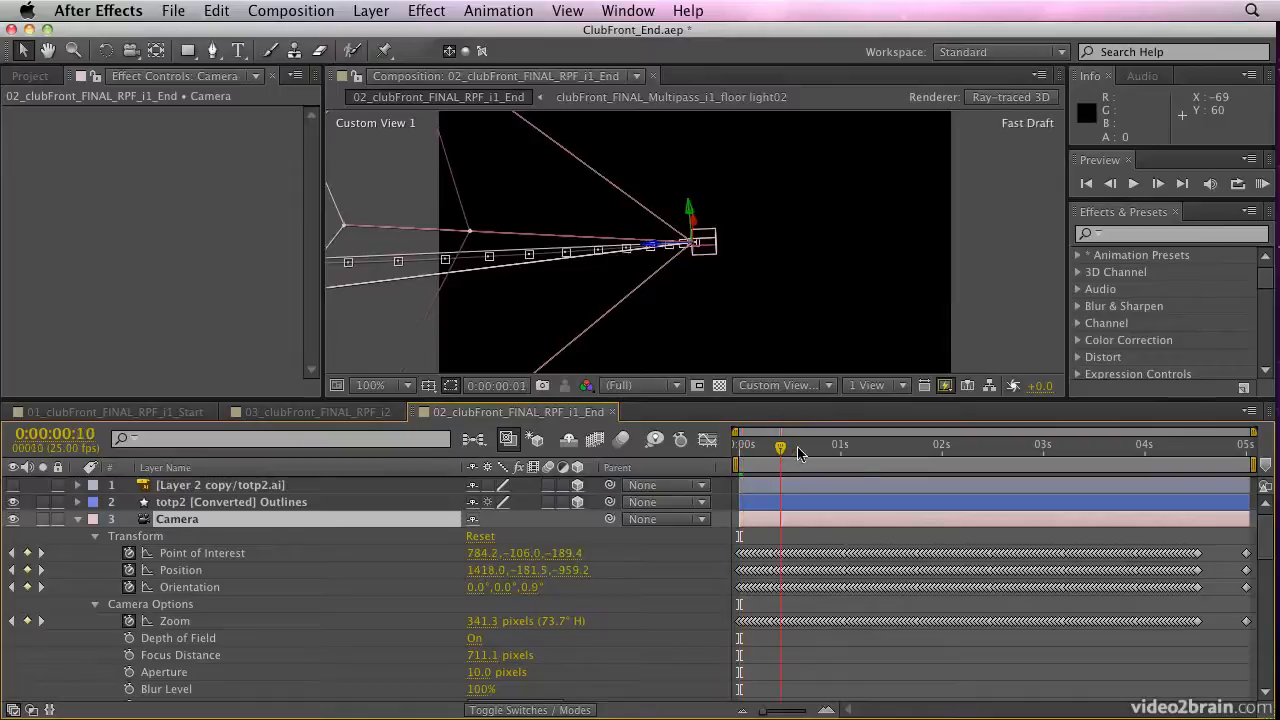
pyautogui.moveTo(870, 457); pyautogui.dragTo(700, 457)
pyautogui.press('c')
pyautogui.moveTo(575, 311); pyautogui.dragTo(543, 313)
pyautogui.moveTo(577, 384); pyautogui.dragTo(600, 572)
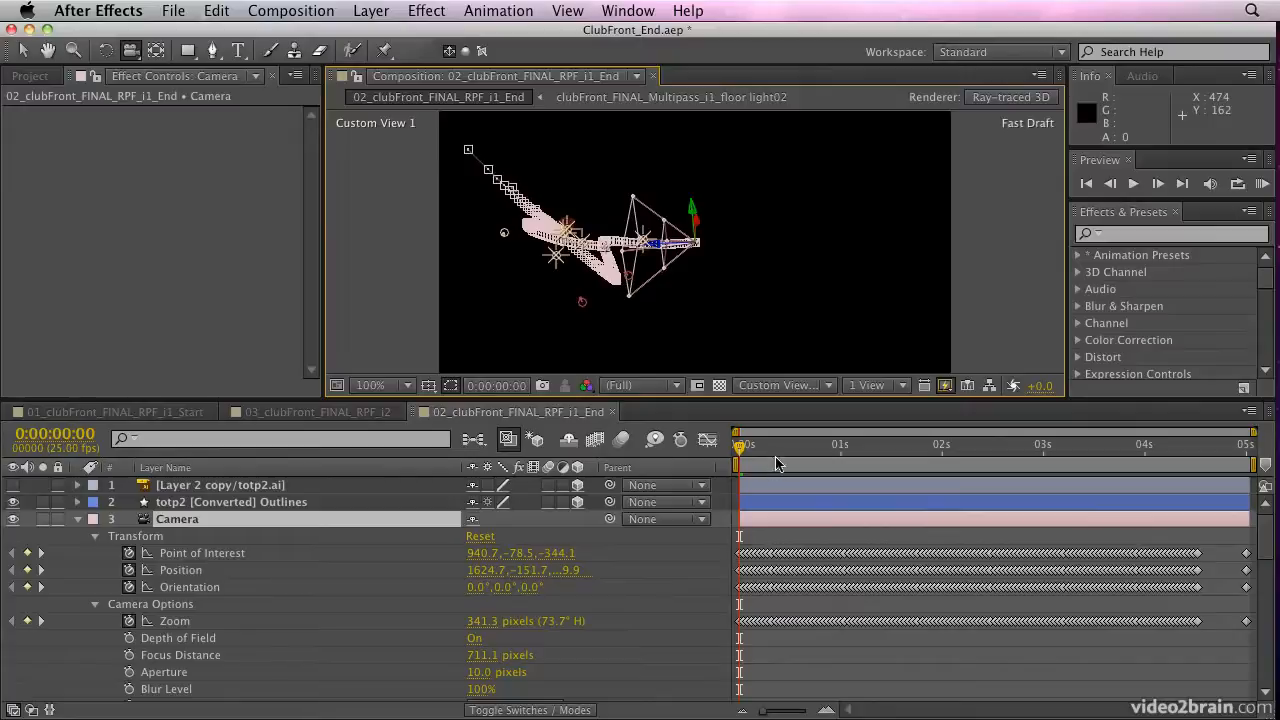
pyautogui.moveTo(752, 449); pyautogui.dragTo(1031, 462)
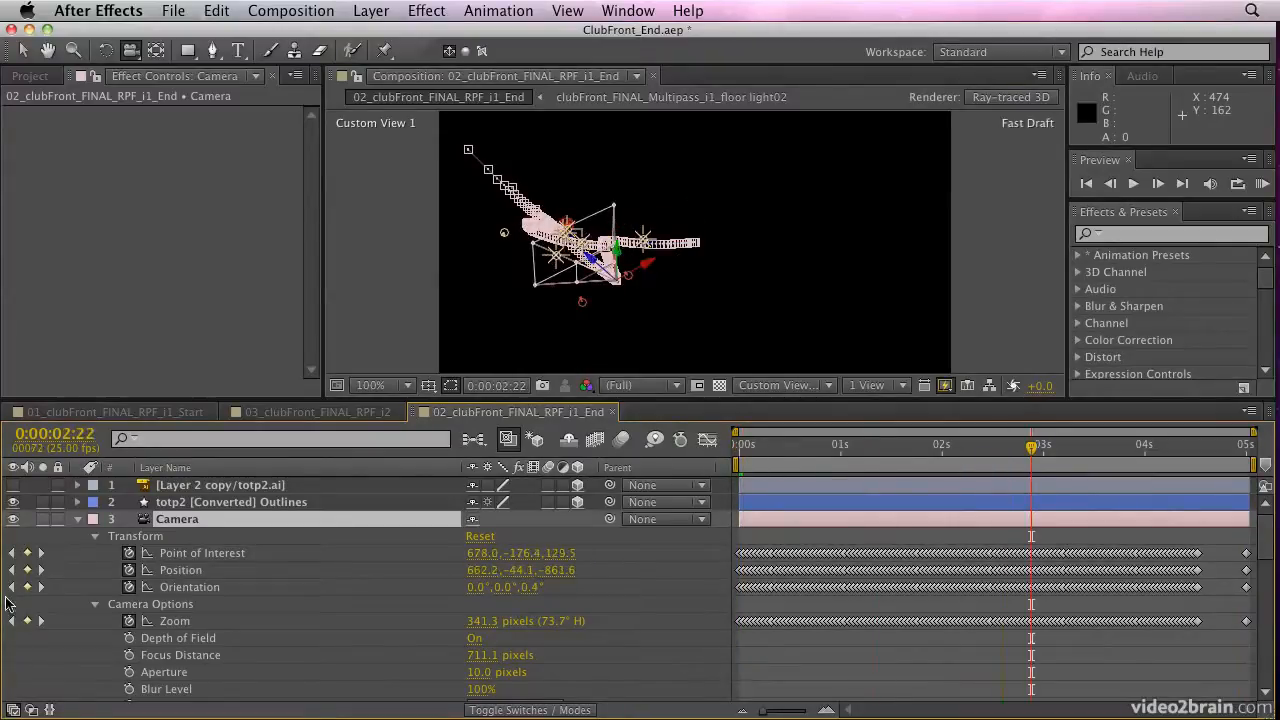
# Collapse the Camera layer's properties, return to the Active Camera view, and run a RAM preview of the animated floor light colours
pyautogui.click(78, 519)
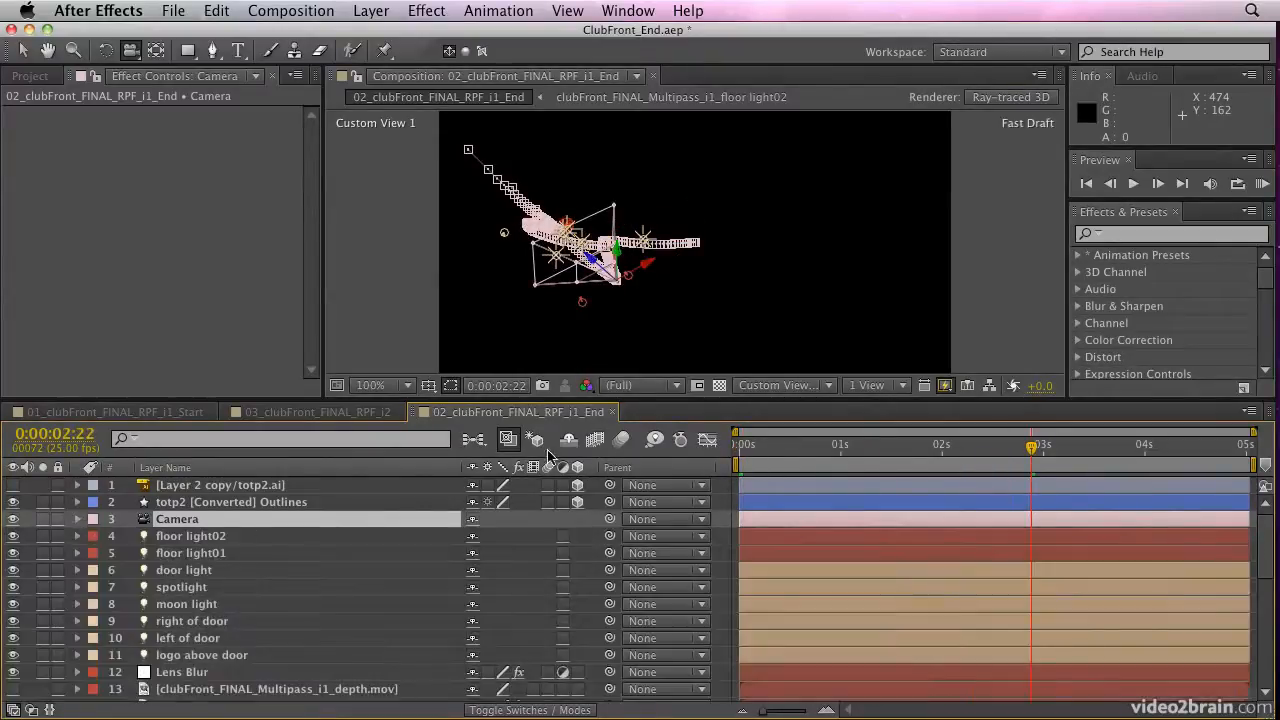
pyautogui.click(780, 385)
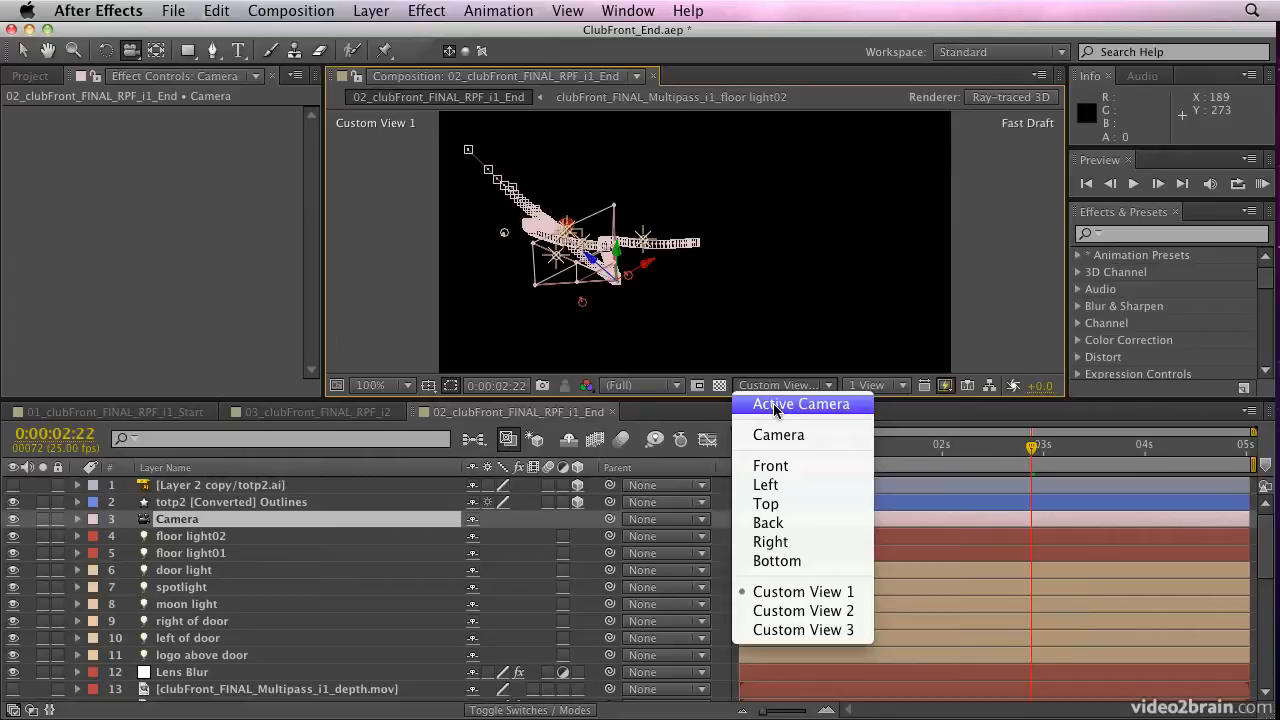
pyautogui.click(775, 405)
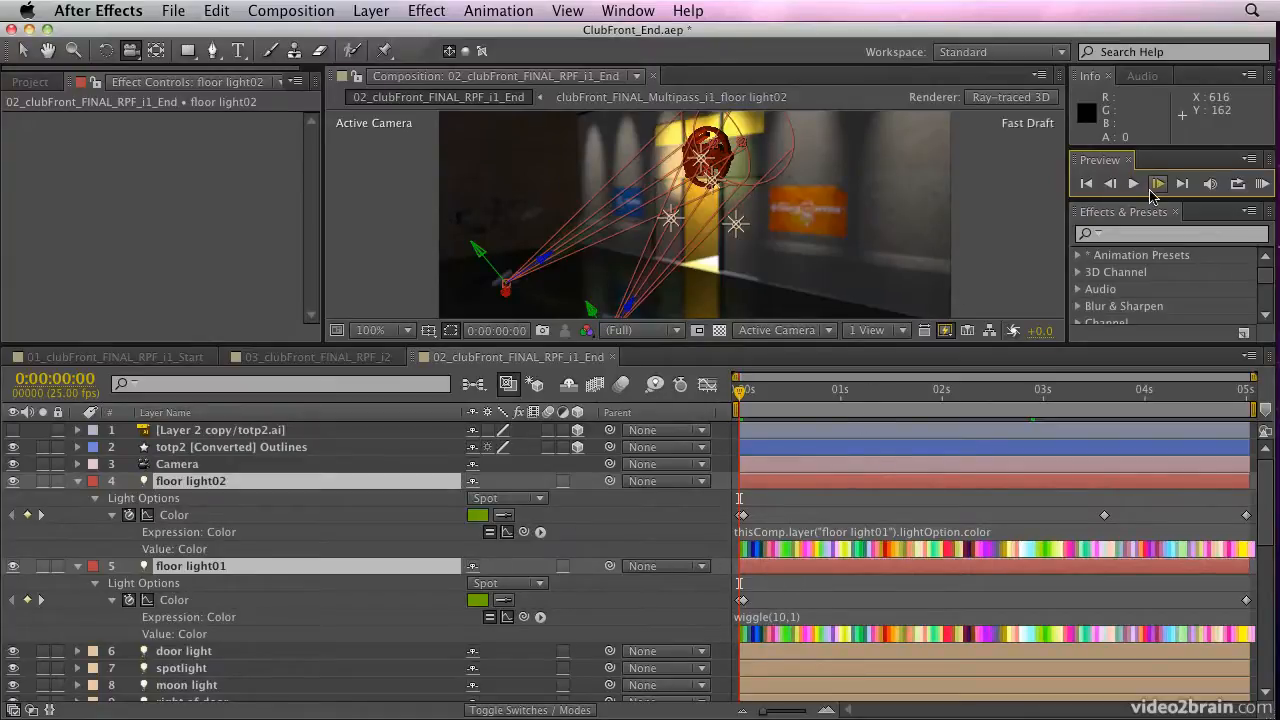
pyautogui.click(1261, 184)
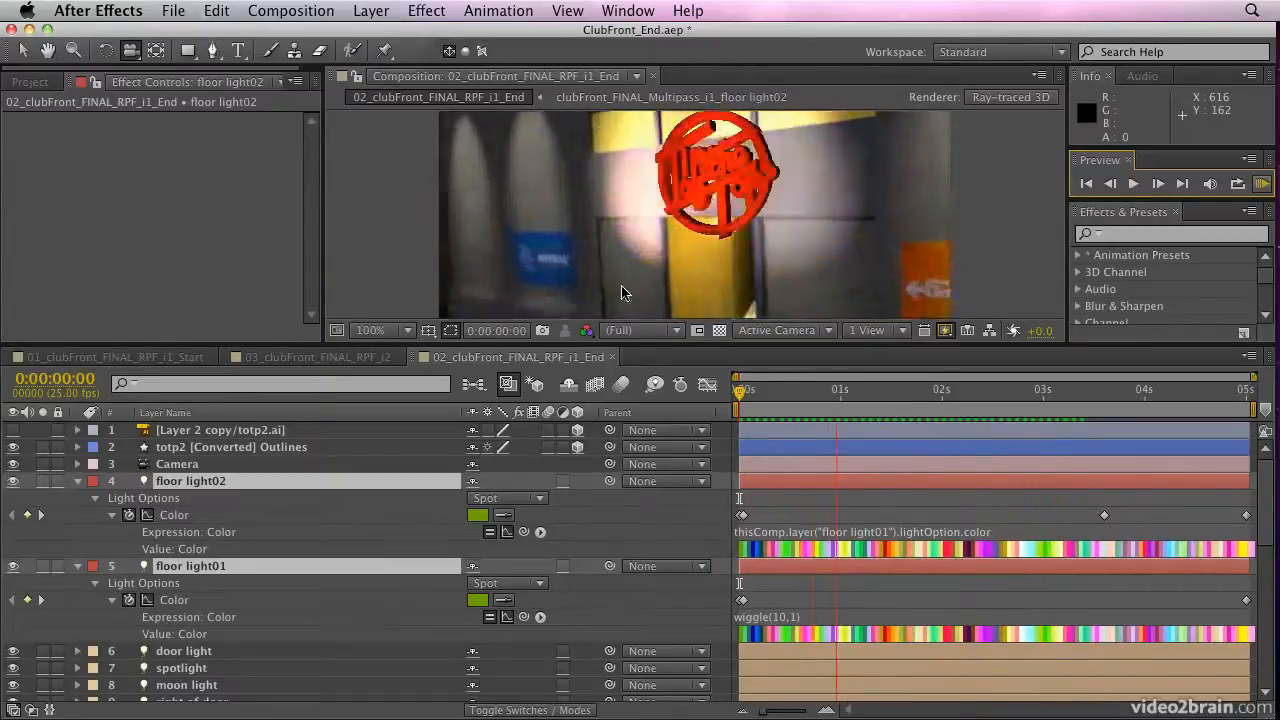
pyautogui.press('space')
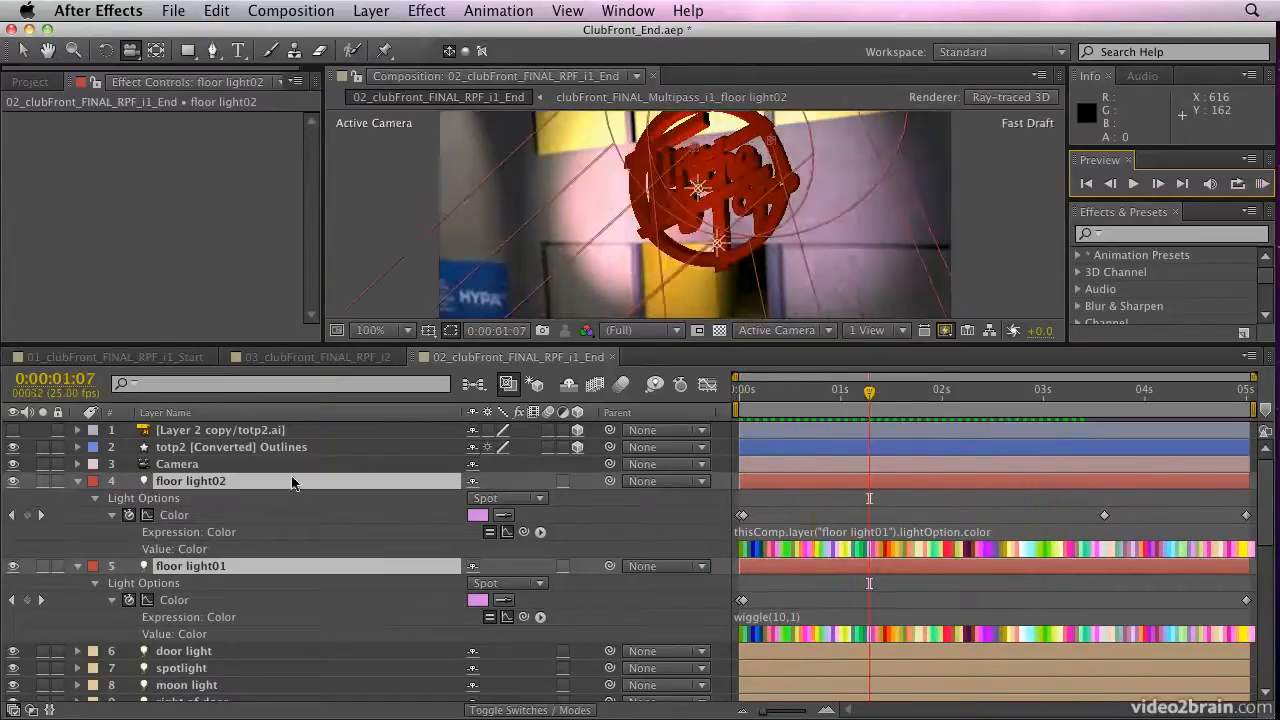
# Collapse the floor light layers' properties and hide floor light02, floor light01 and totp2 [Converted] Outlines
pyautogui.click(78, 485)
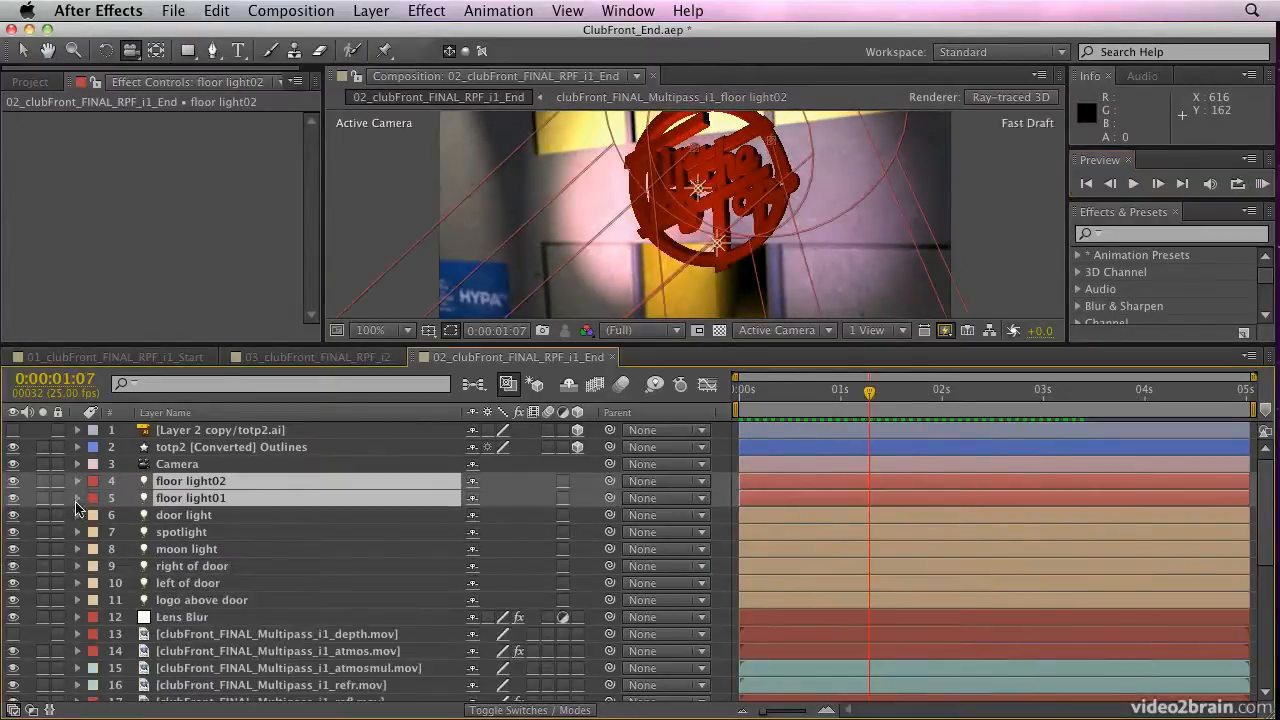
pyautogui.moveTo(13, 481); pyautogui.dragTo(13, 498)
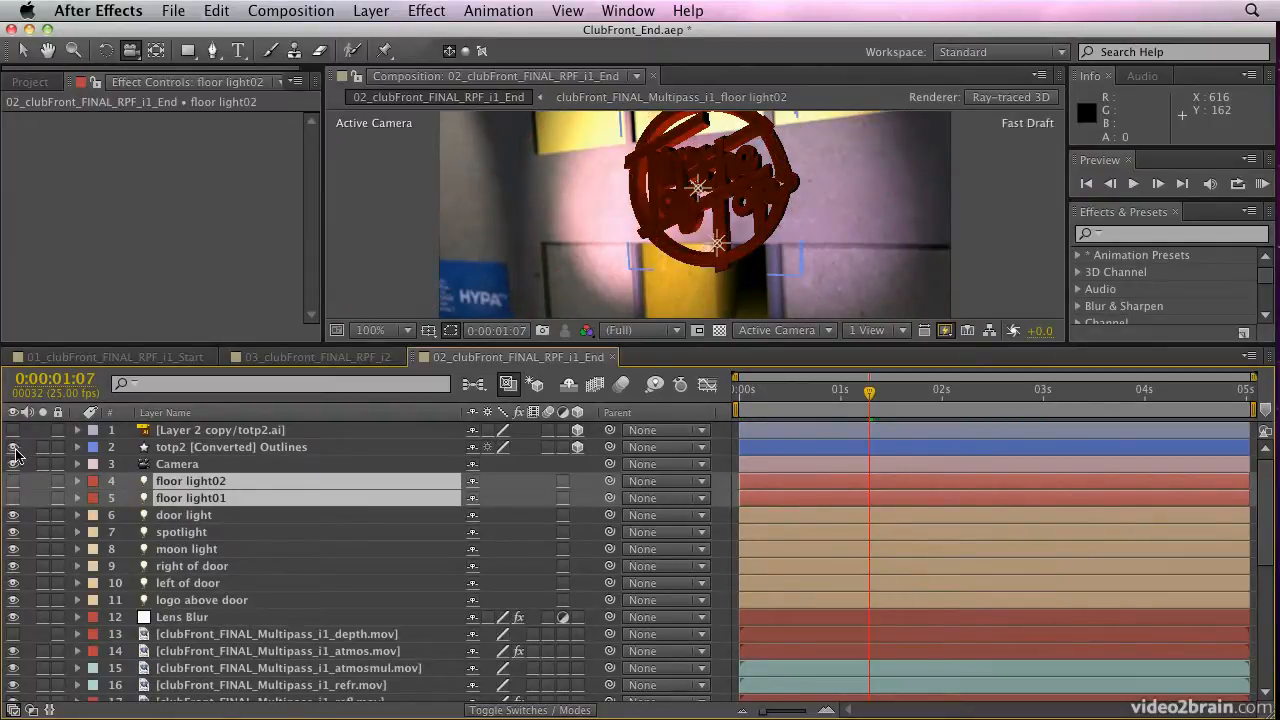
pyautogui.click(13, 447)
# Play a RAM preview without the logo and floor lights, stop it, and look through the multipass layers further down the stack
pyautogui.click(1263, 187)
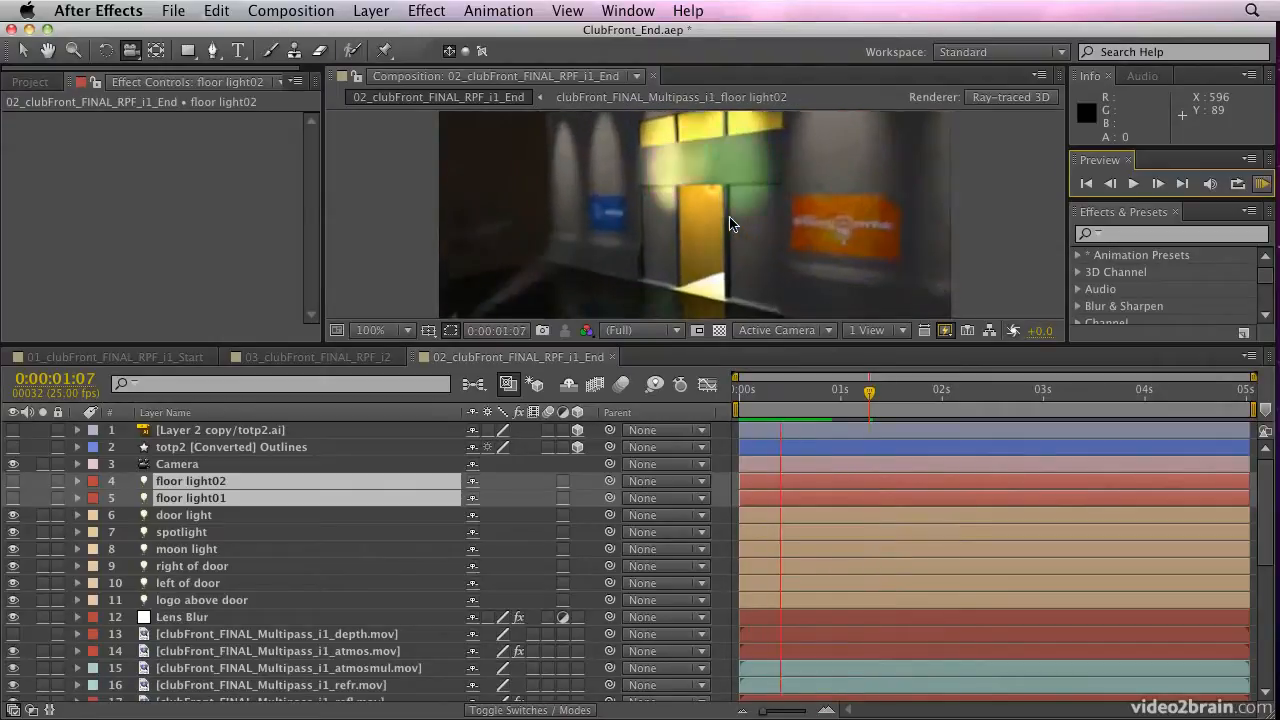
pyautogui.press('space')
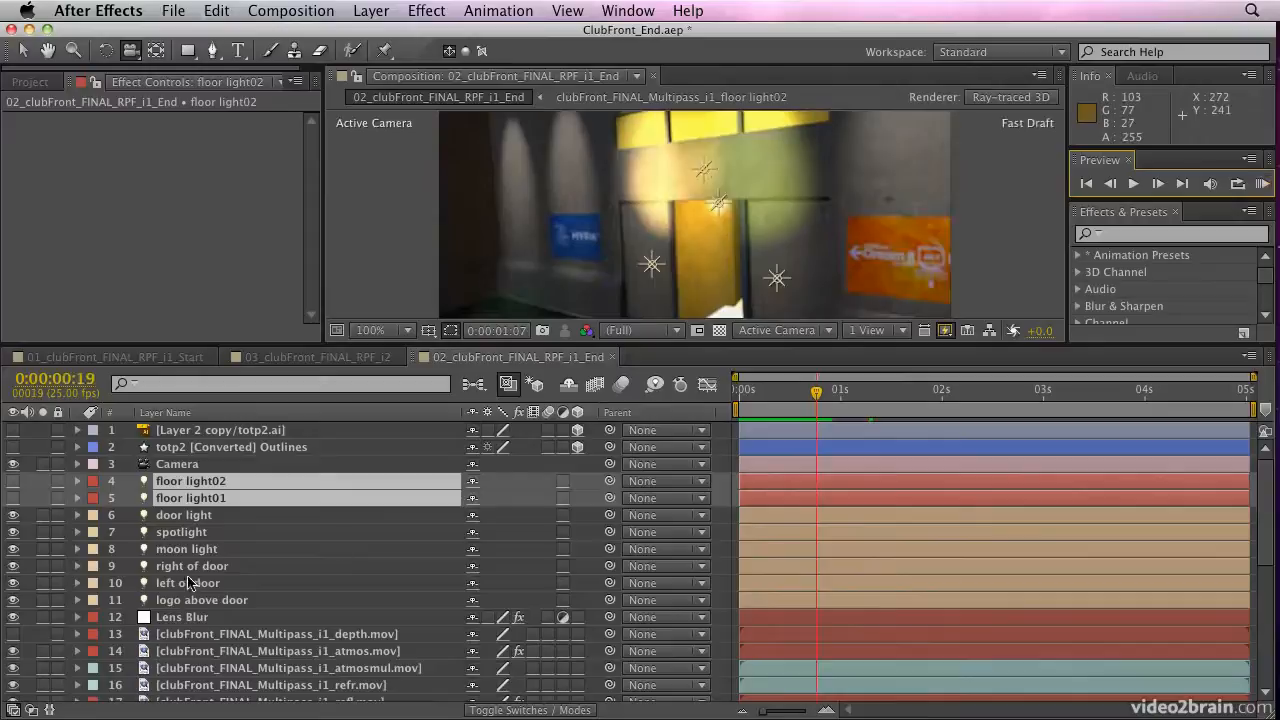
pyautogui.scroll(-5, 190, 582)
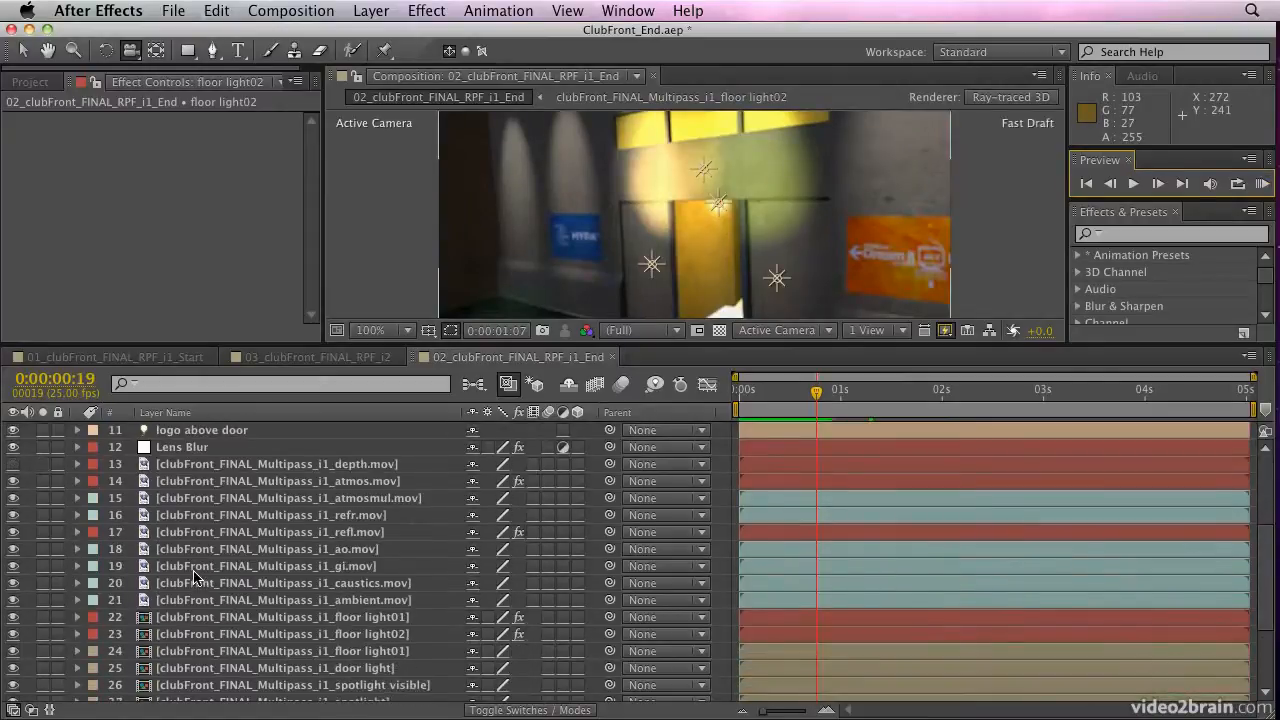
pyautogui.scroll(-4, 197, 575)
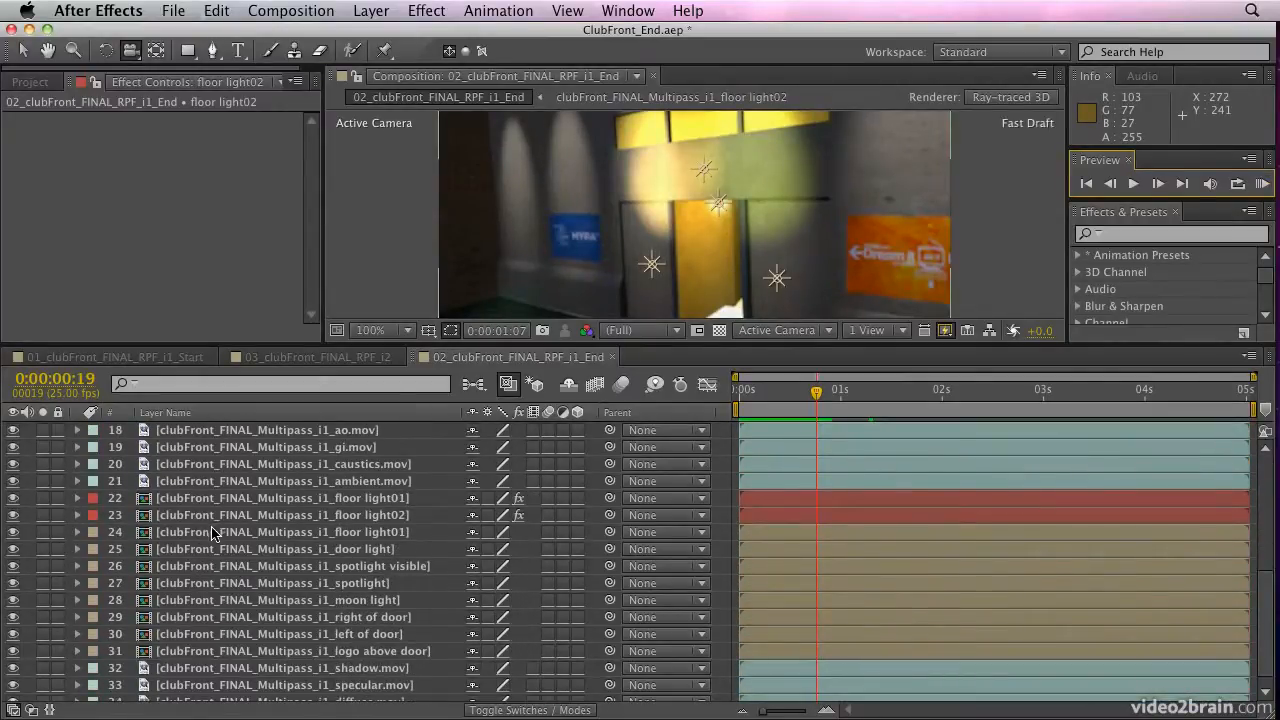
# Reveal the Tint Map White To expressions on the red-labelled floor light01 and floor light02 pass layers
pyautogui.click(238, 499)
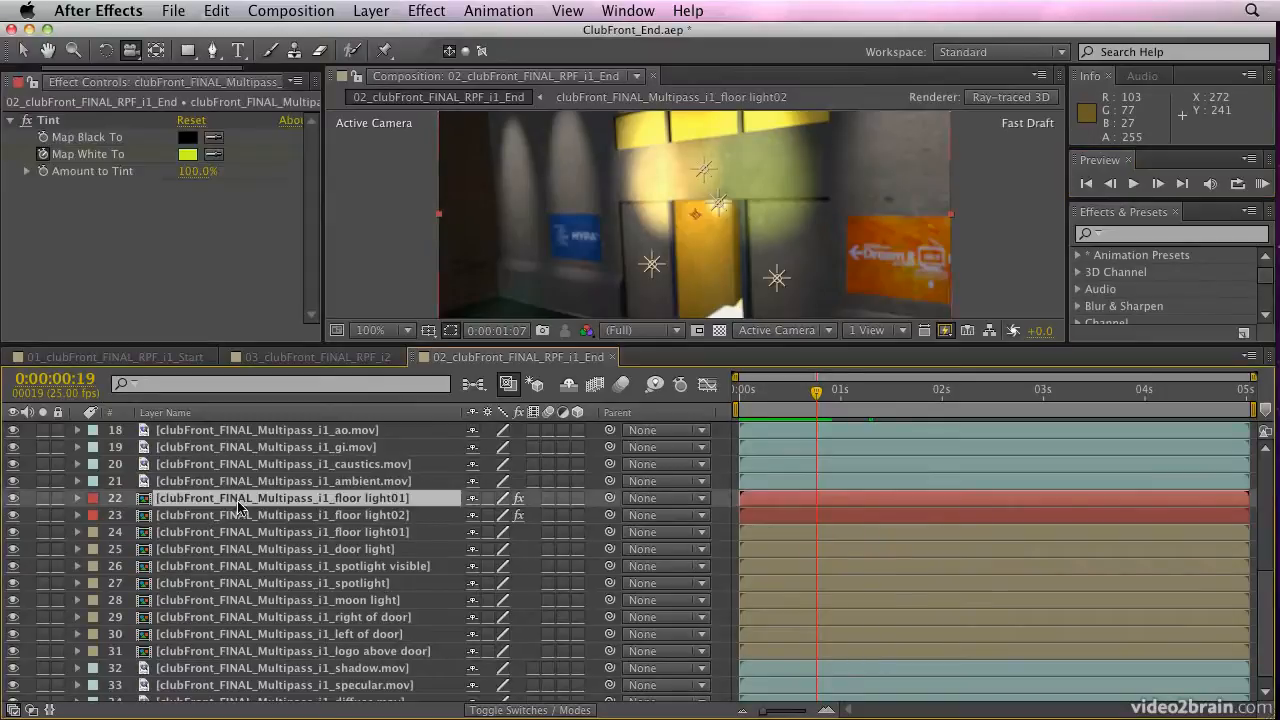
pyautogui.keyDown('shift'); pyautogui.click(240, 518); pyautogui.keyUp('shift')
pyautogui.press('e')
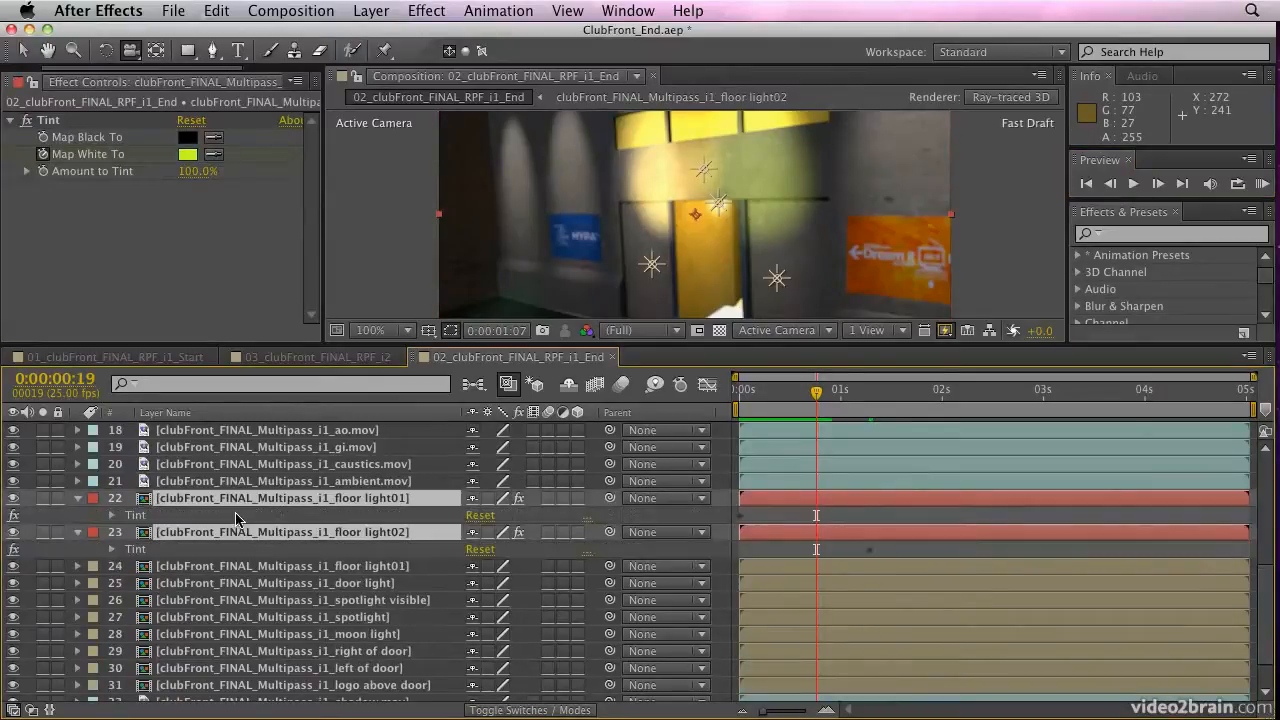
pyautogui.press('e')
pyautogui.press('e')
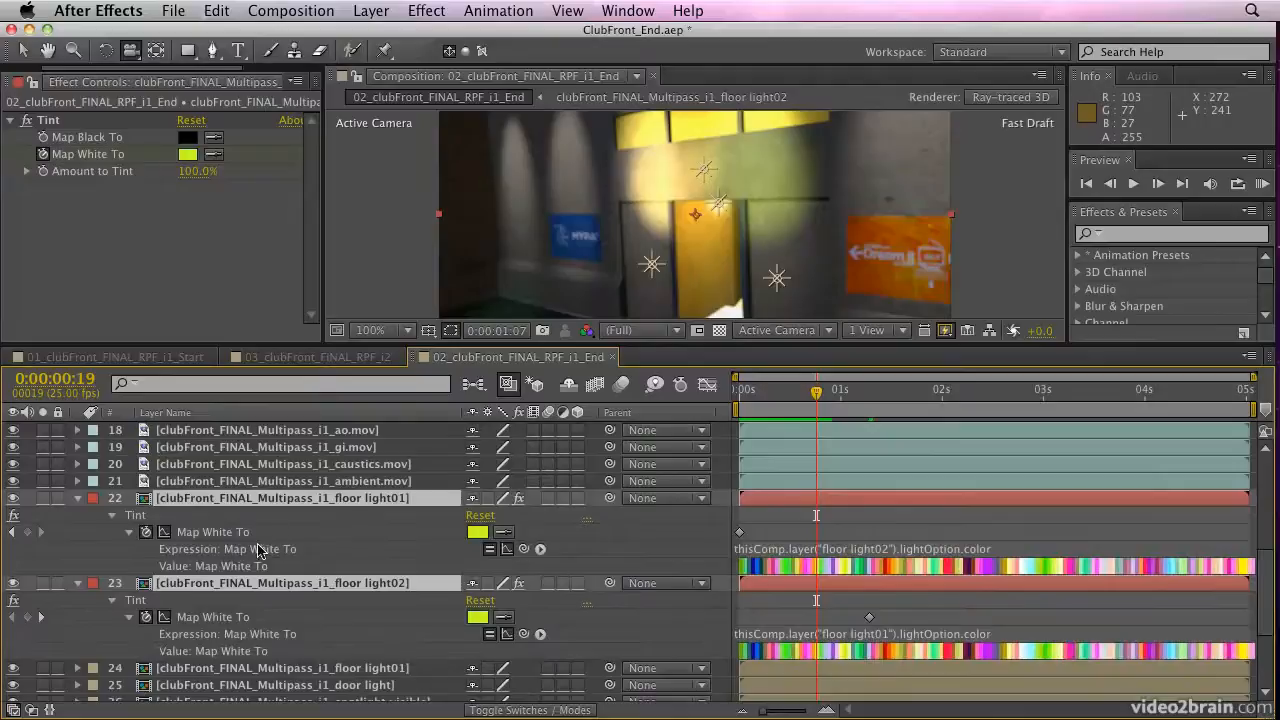
# Run a RAM preview of the tinted floor light passes from the first frame, stop it, and collapse both layers' properties
pyautogui.press('Home')
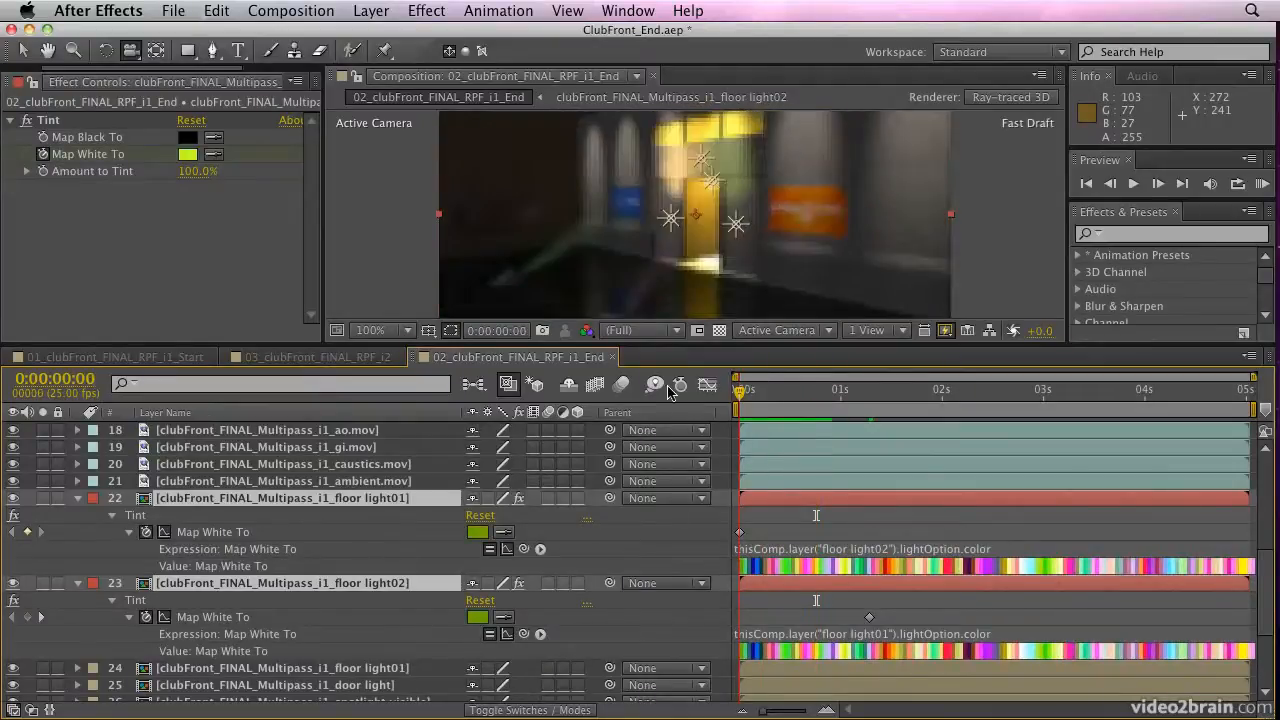
pyautogui.click(1262, 185)
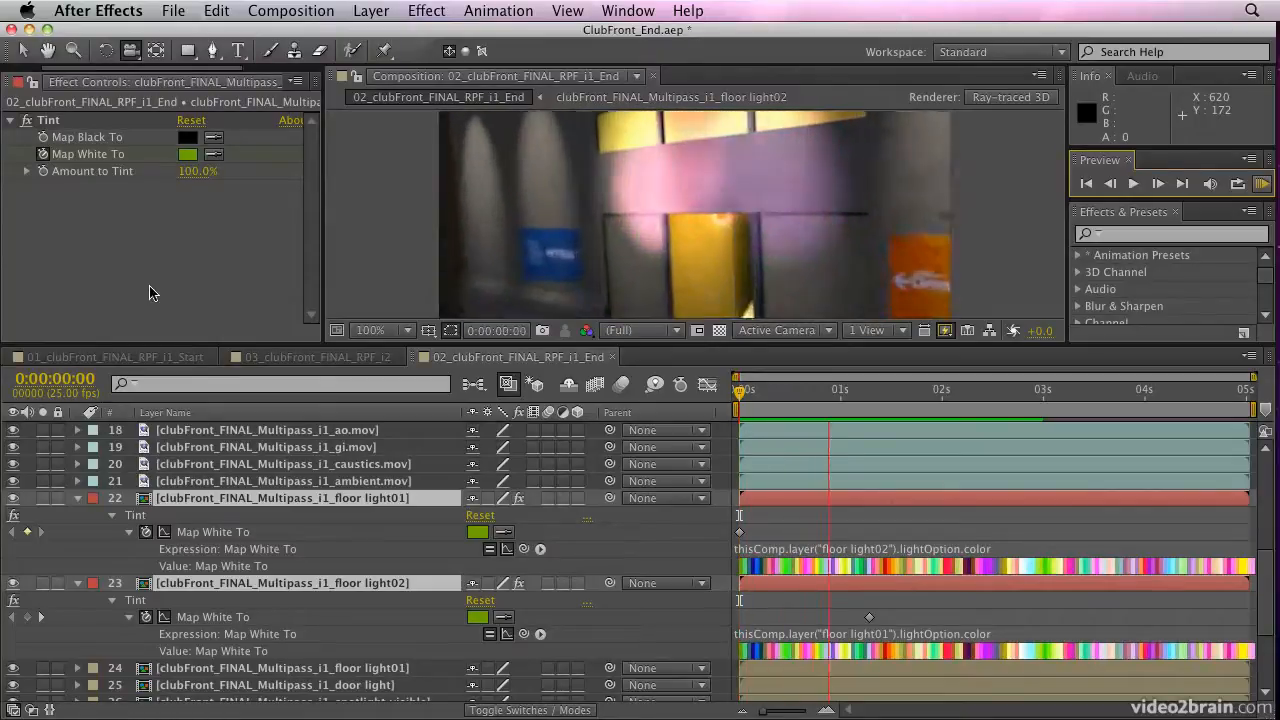
pyautogui.press('space')
pyautogui.click(78, 499)
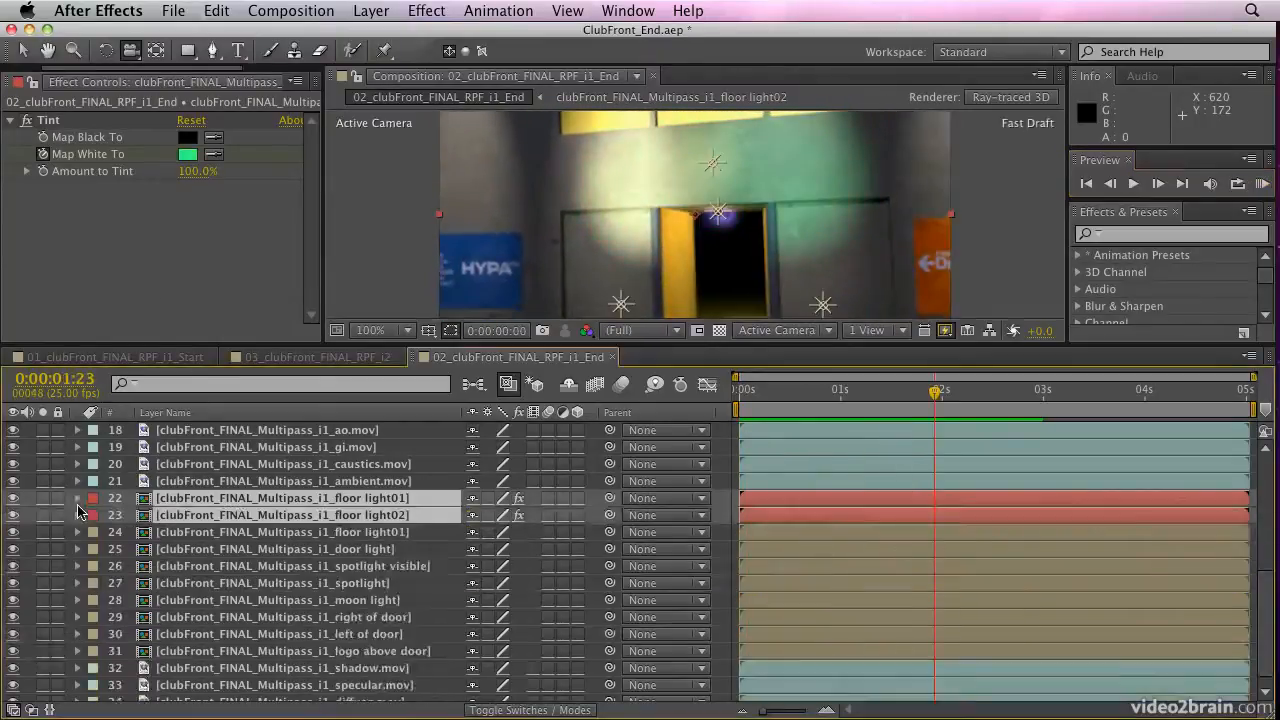
# Make totp2 [Converted] Outlines, floor light02 and floor light01 visible again, stopping the short RAM preview run in between
pyautogui.scroll(4, 66, 450)
pyautogui.scroll(3, 64, 449)
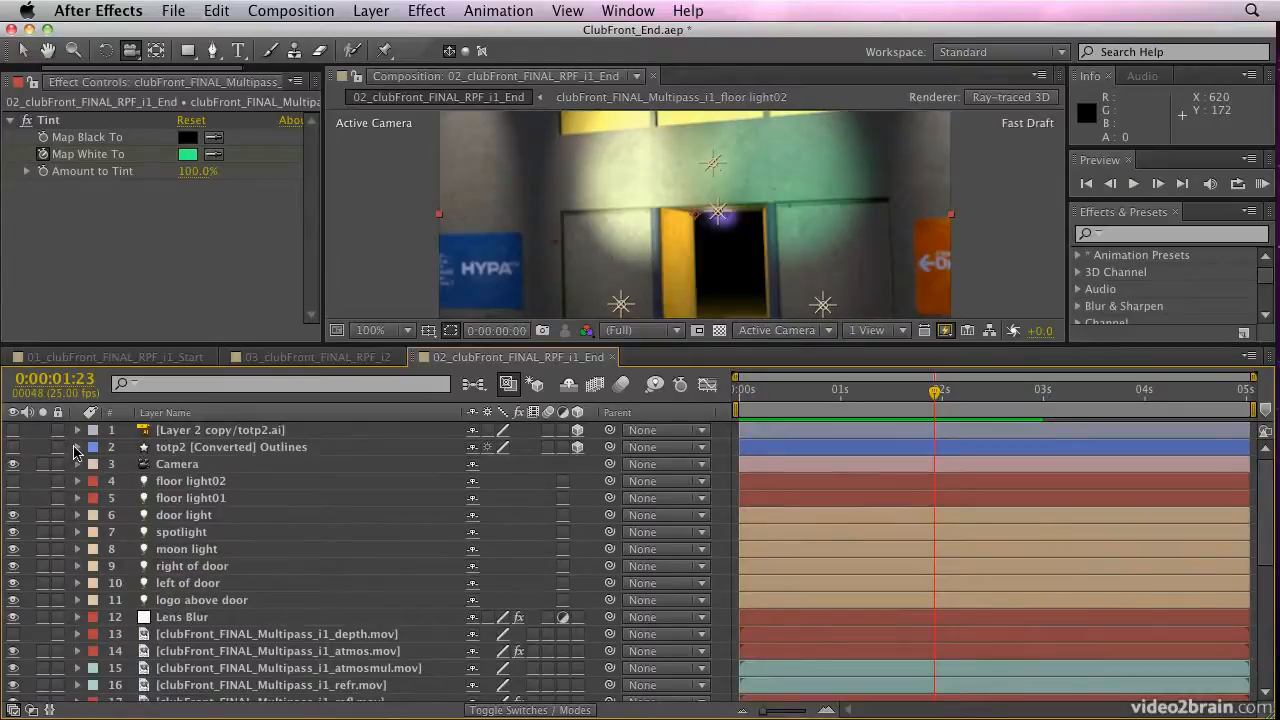
pyautogui.click(13, 464)
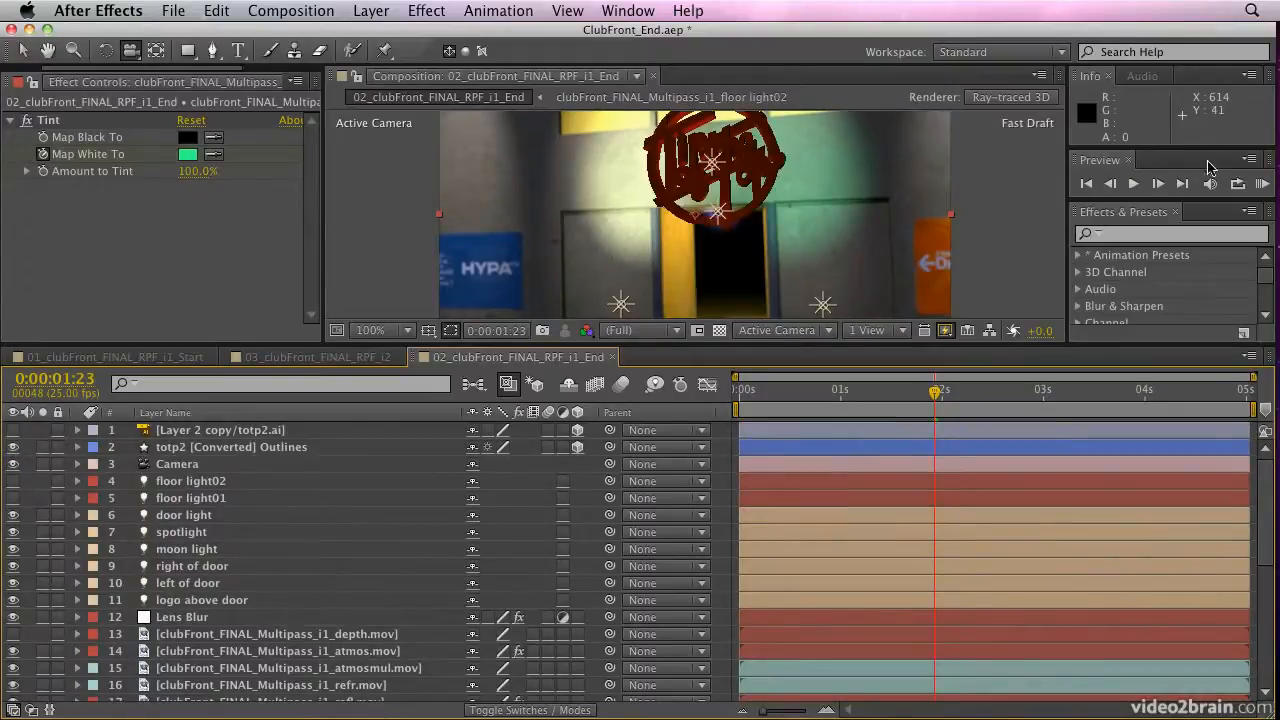
pyautogui.click(1262, 185)
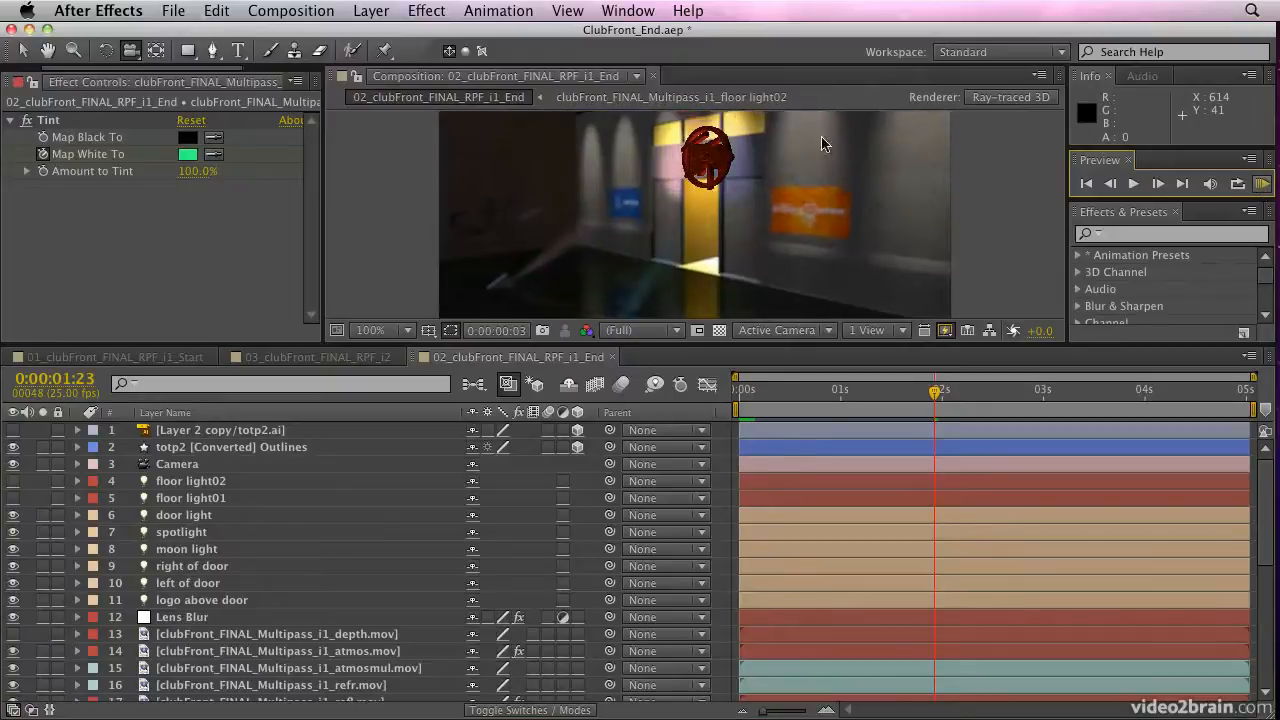
pyautogui.press('space')
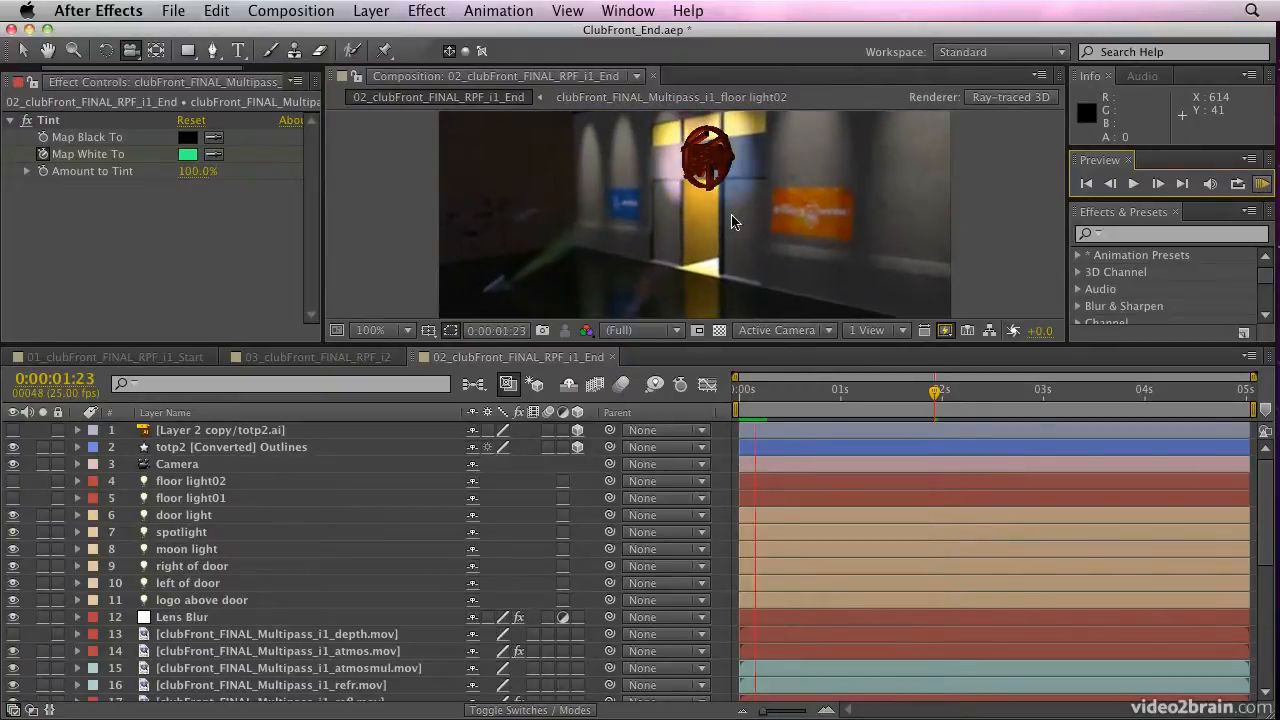
pyautogui.press('space')
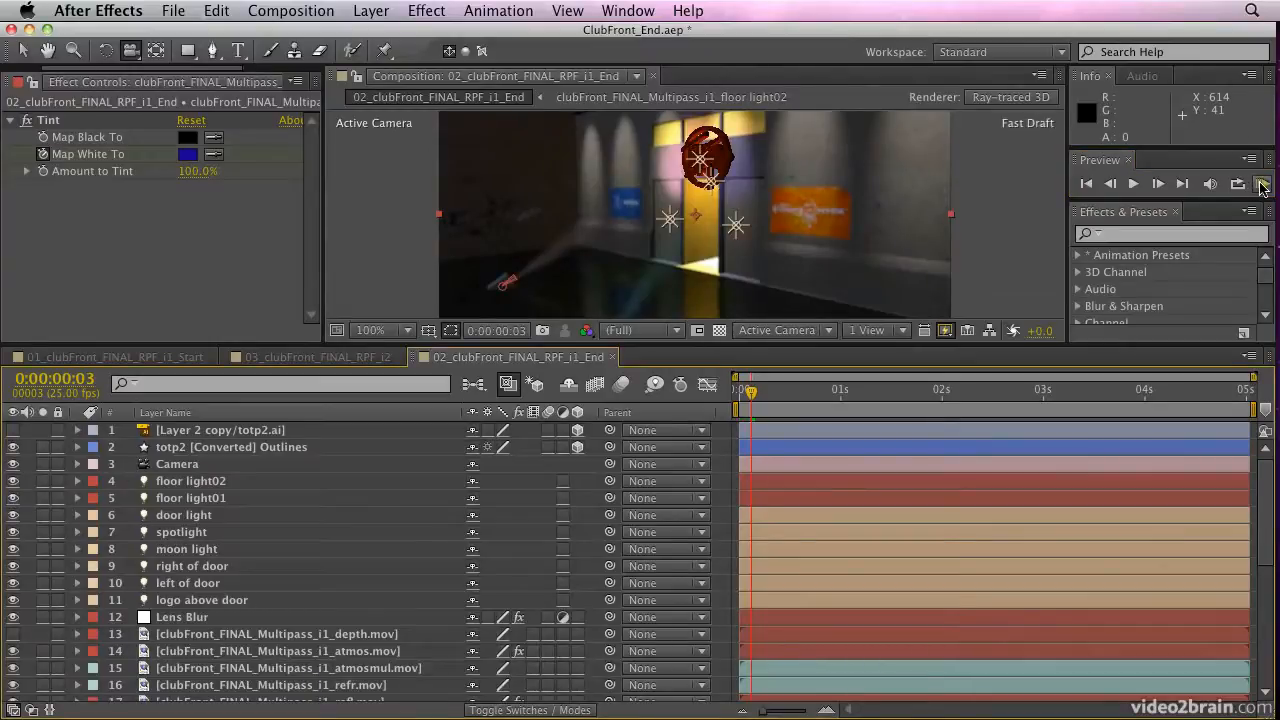
# Run a RAM preview with the logo outlines and both floor lights enabled, and stop it
pyautogui.click(1262, 184)
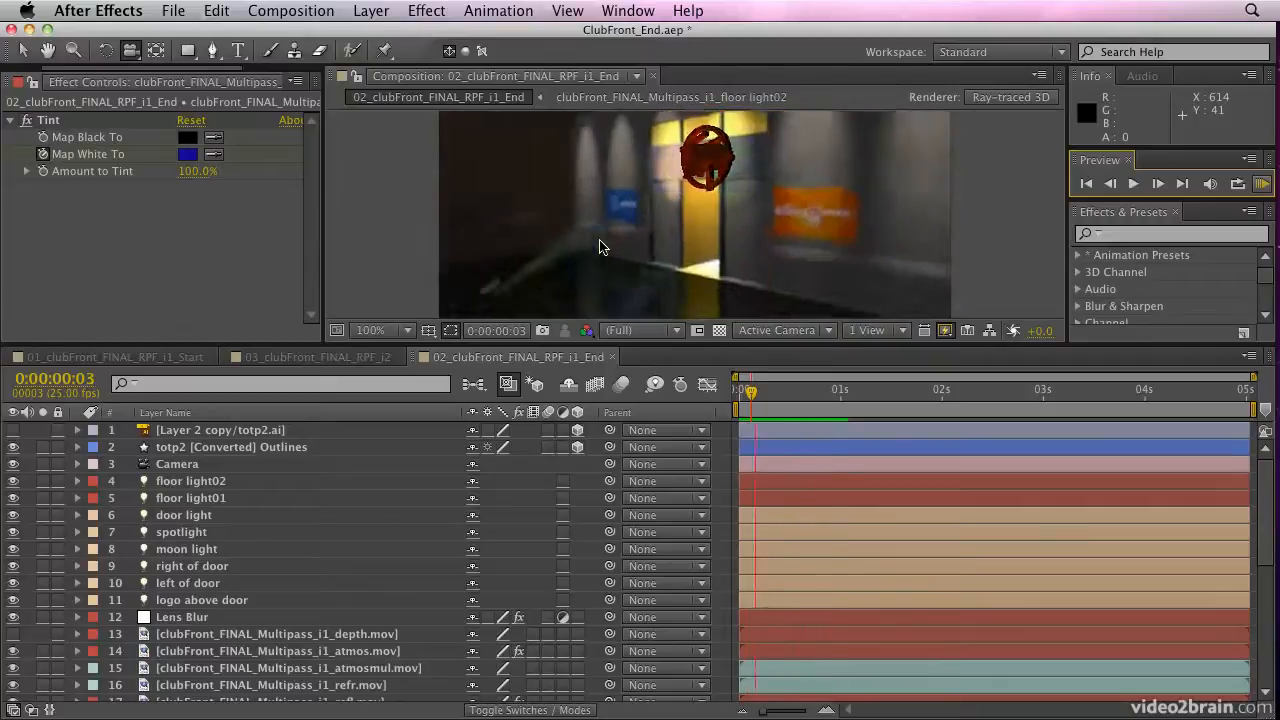
pyautogui.press('space')
pyautogui.scroll(2, 62, 78)
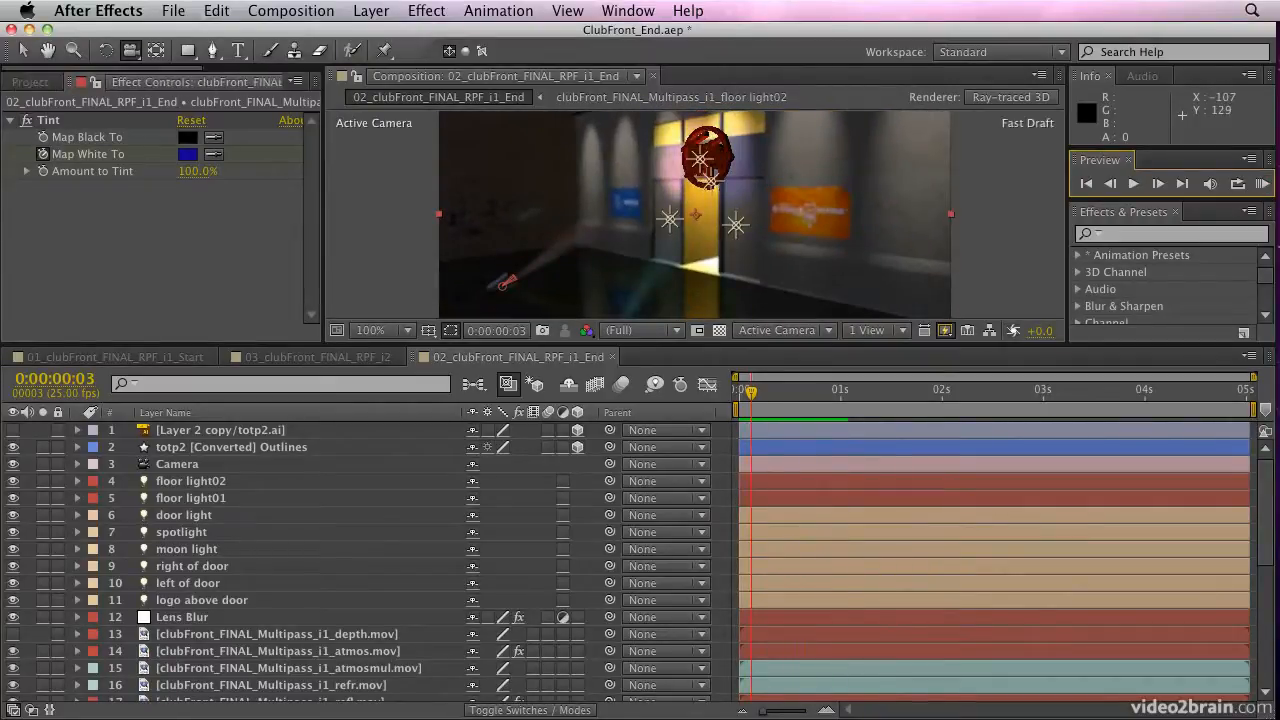
# Import clubFront_FINAL_RPF_i1_0000.rpf from the RPF folder in clubFront_FINAL_R13 as an RLA/RPF sequence, sorting the files by name to find it
pyautogui.click(30, 82)
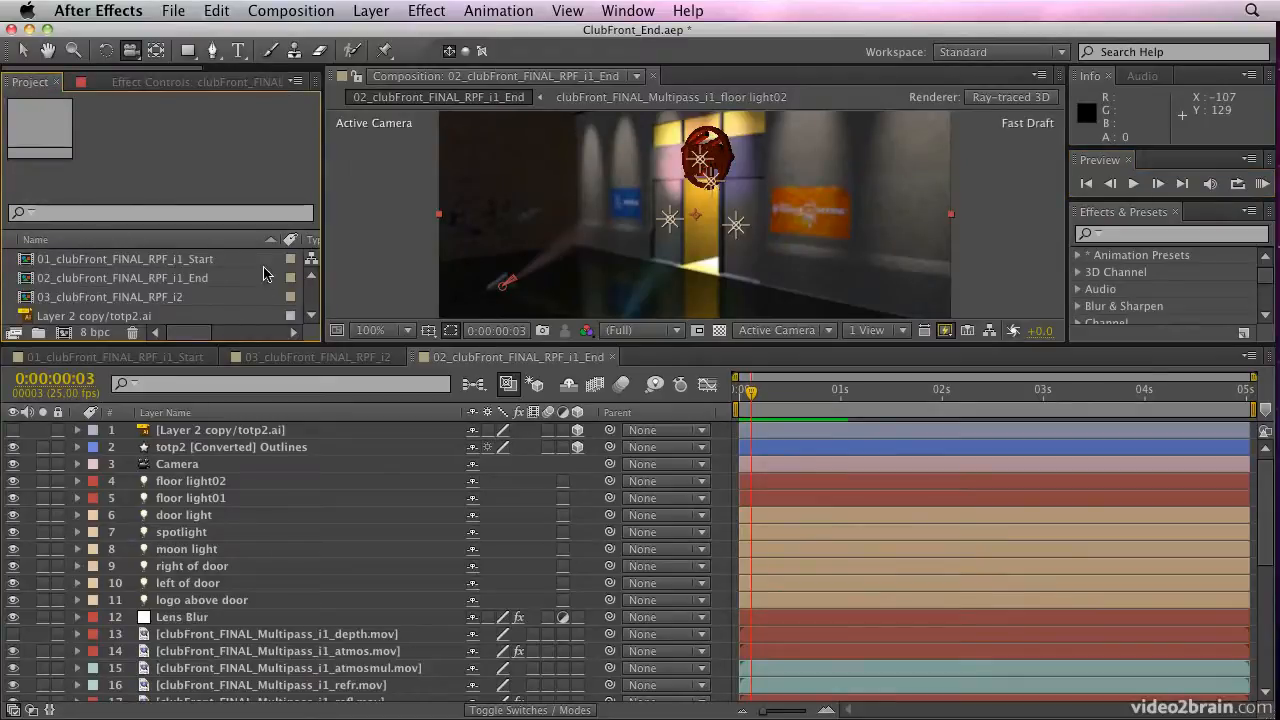
pyautogui.scroll(-2, 258, 277)
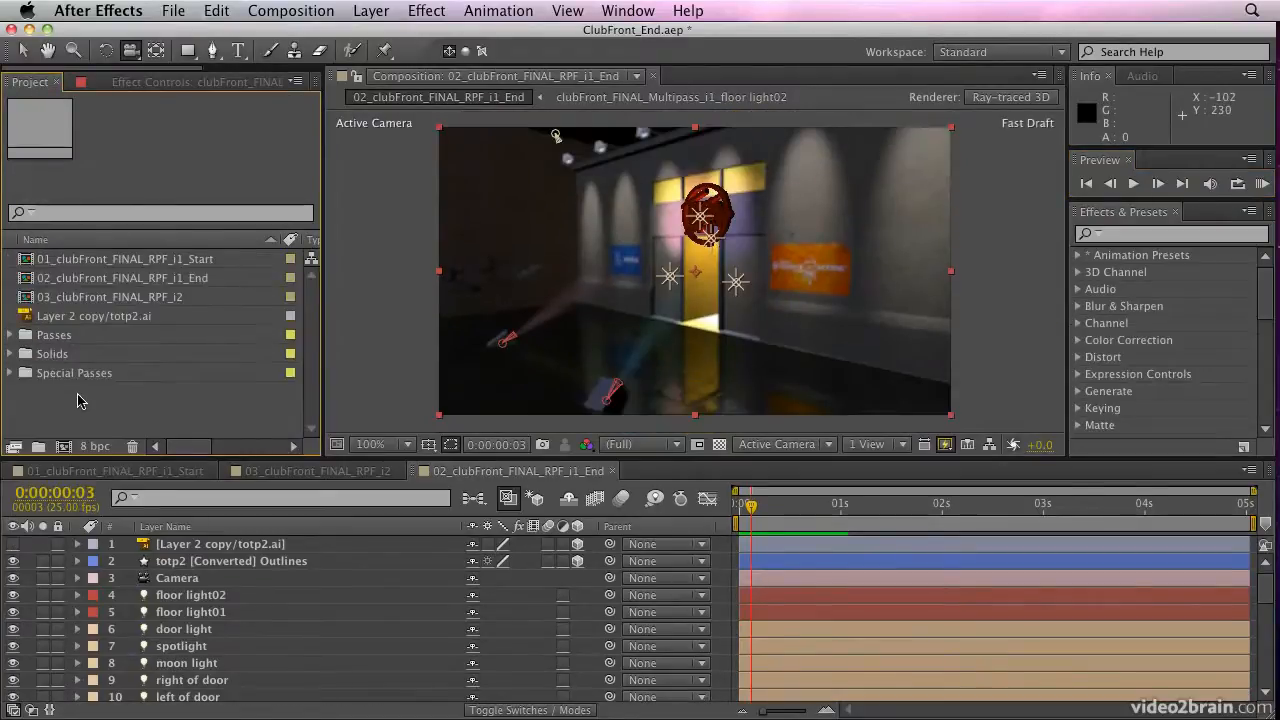
pyautogui.doubleClick(73, 403)
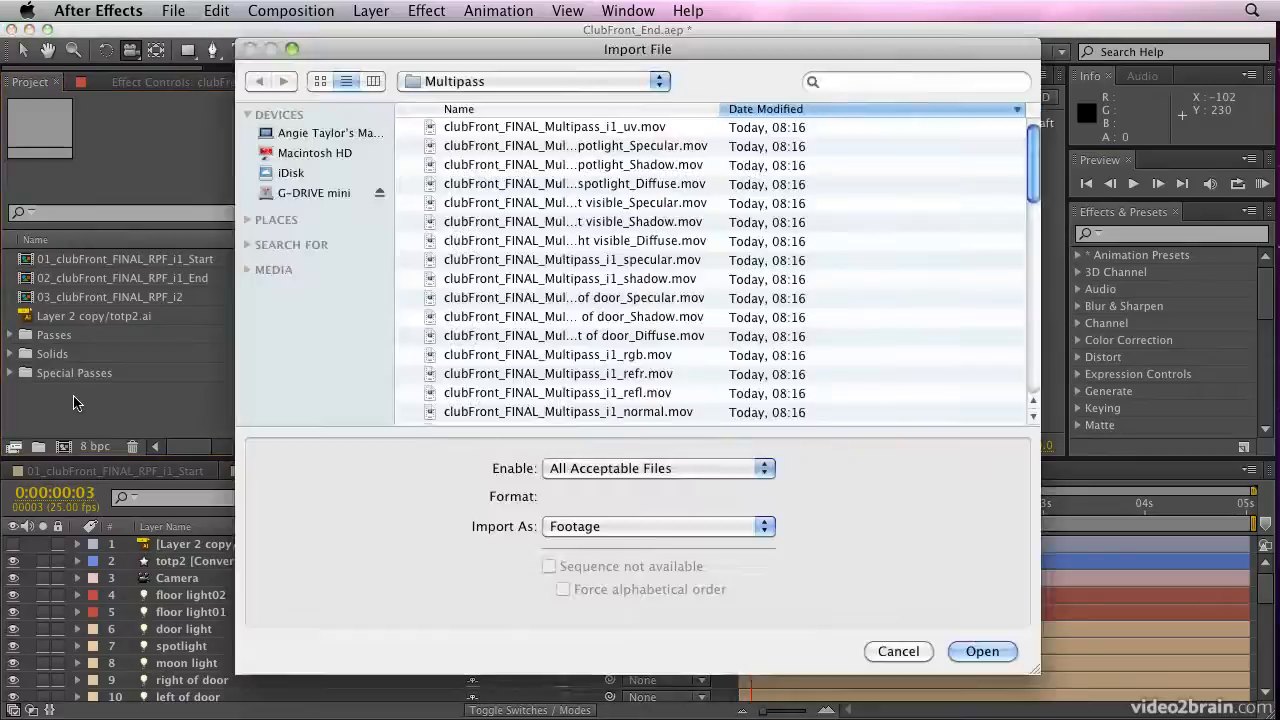
pyautogui.click(543, 83)
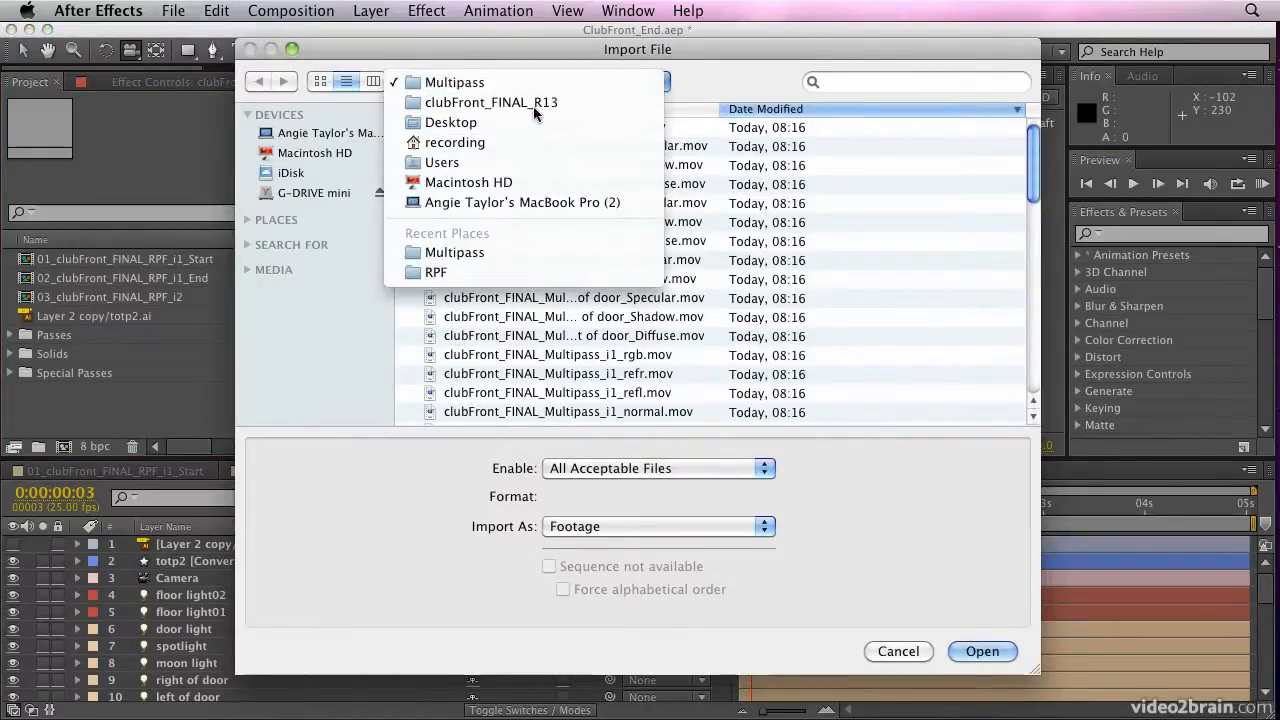
pyautogui.click(533, 104)
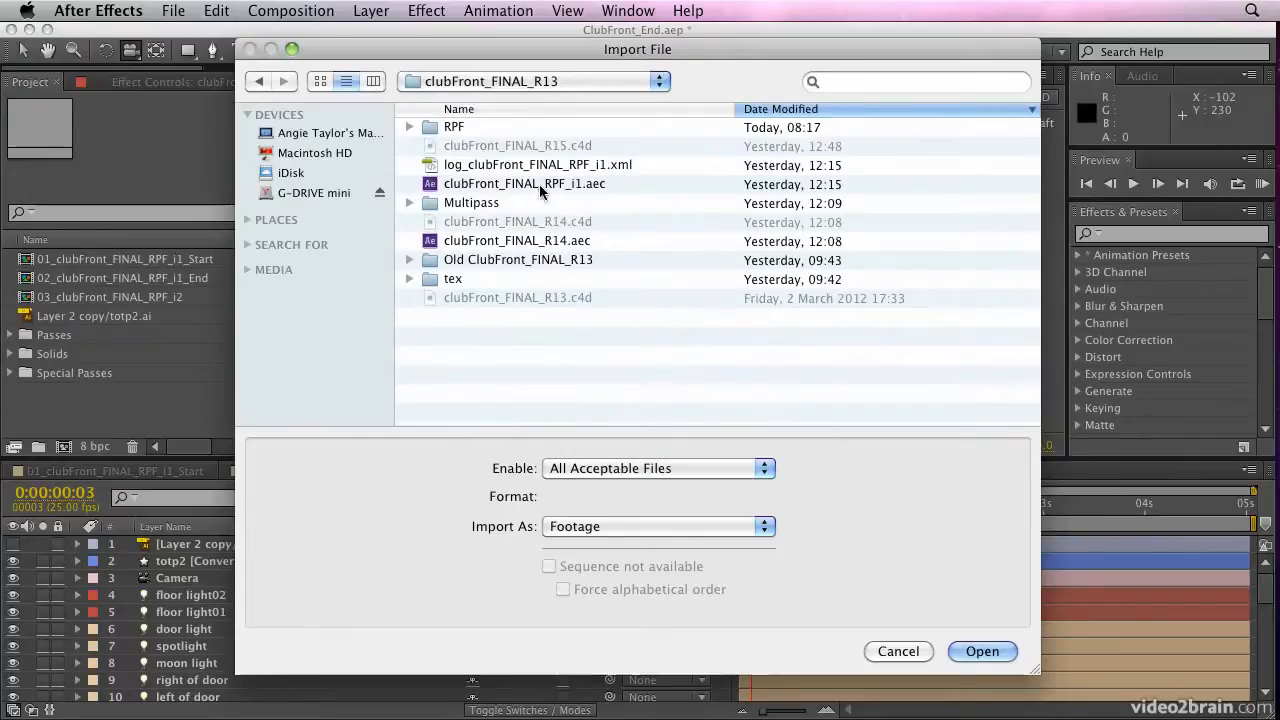
pyautogui.click(409, 128)
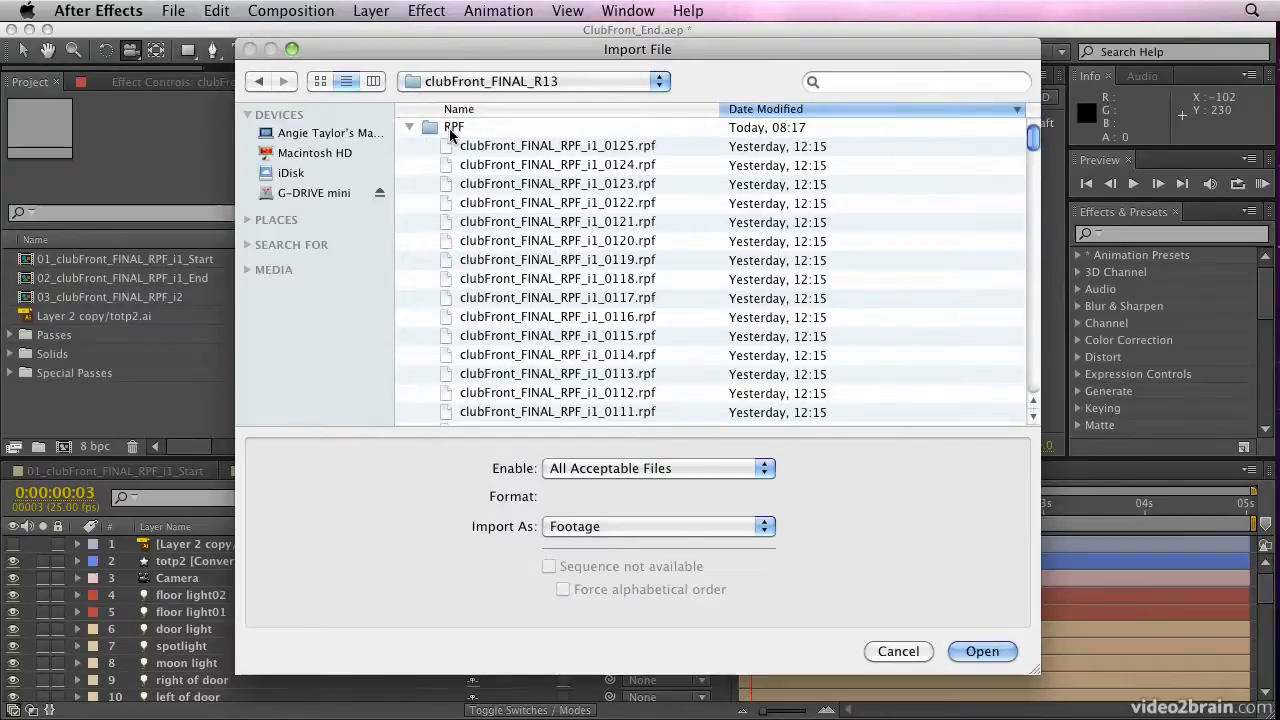
pyautogui.click(615, 111)
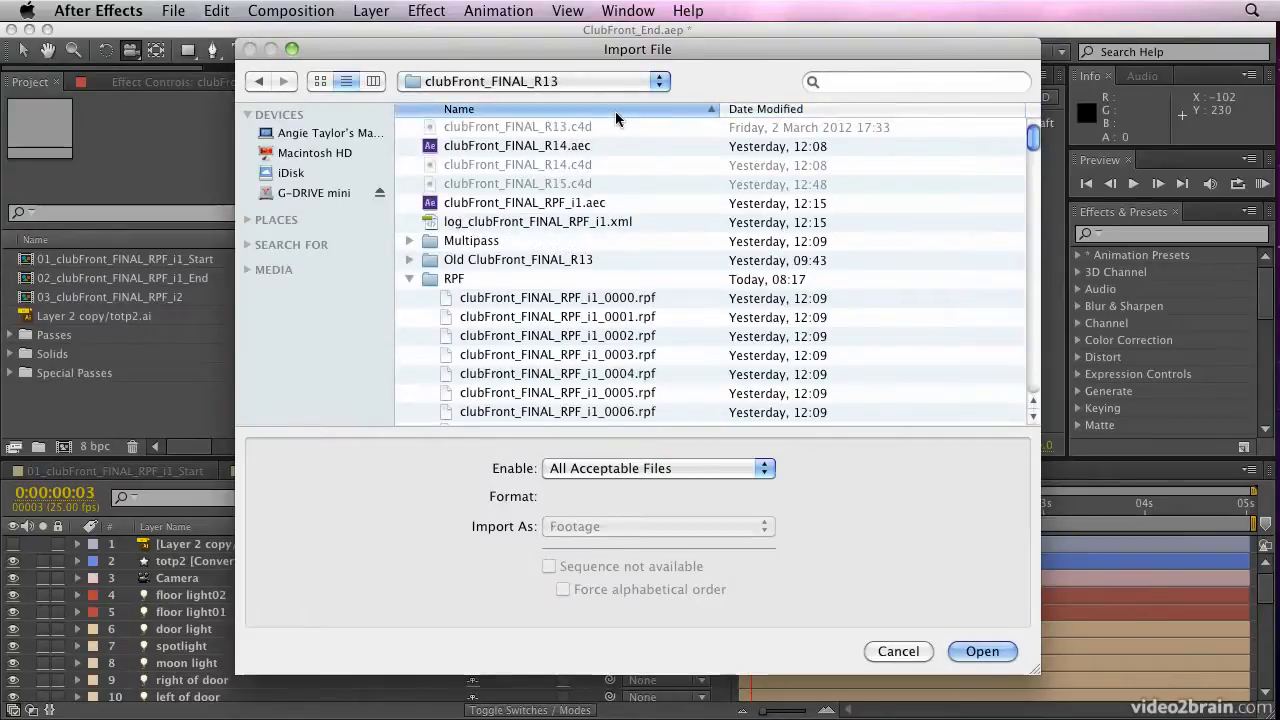
pyautogui.click(535, 299)
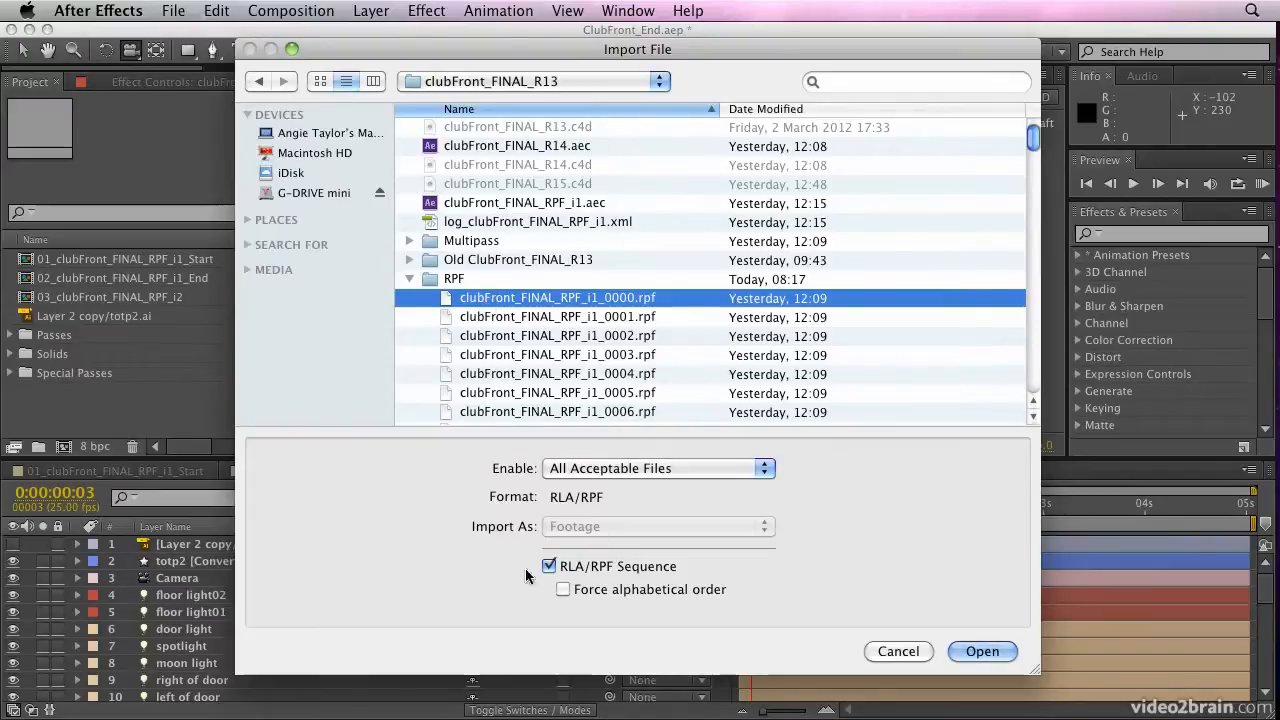
pyautogui.click(980, 651)
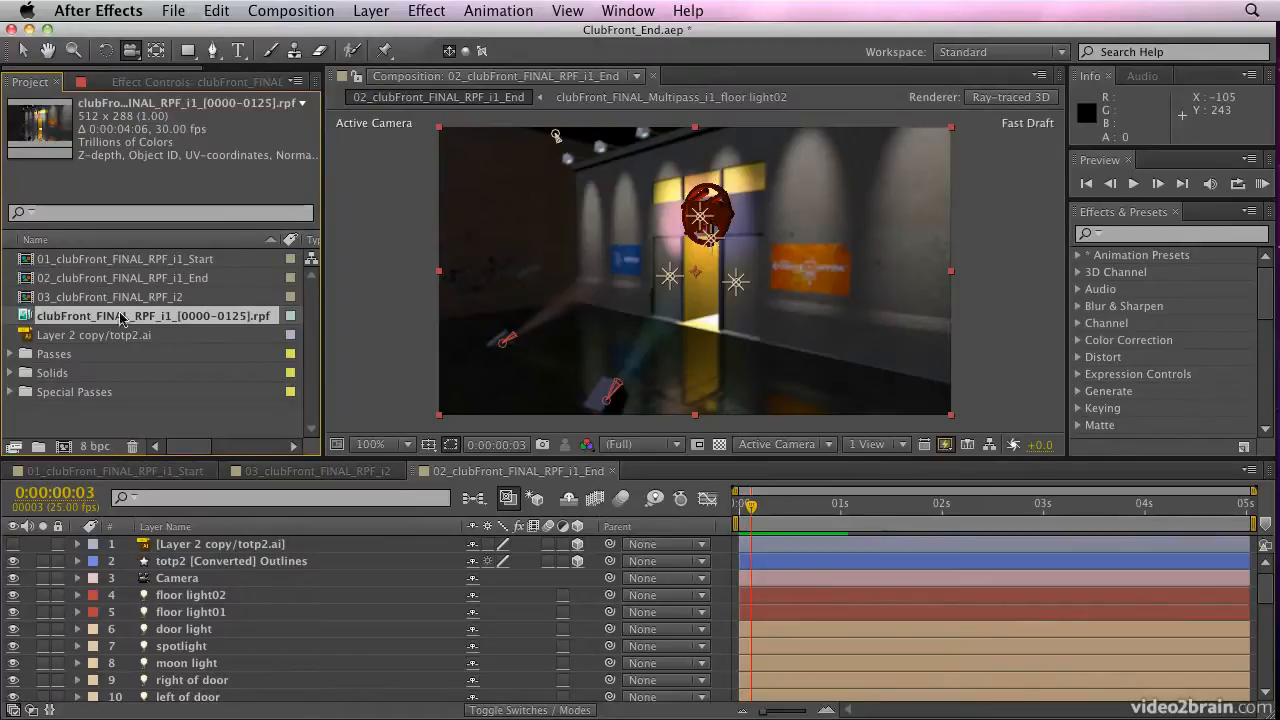
# Create a new composition from the imported RPF sequence and scrub its opening frames
pyautogui.moveTo(324, 312)
pyautogui.mouseDown()
pyautogui.moveTo(614, 313)
pyautogui.moveTo(322, 313)
pyautogui.mouseUp()
pyautogui.moveTo(27, 318); pyautogui.dragTo(64, 447)
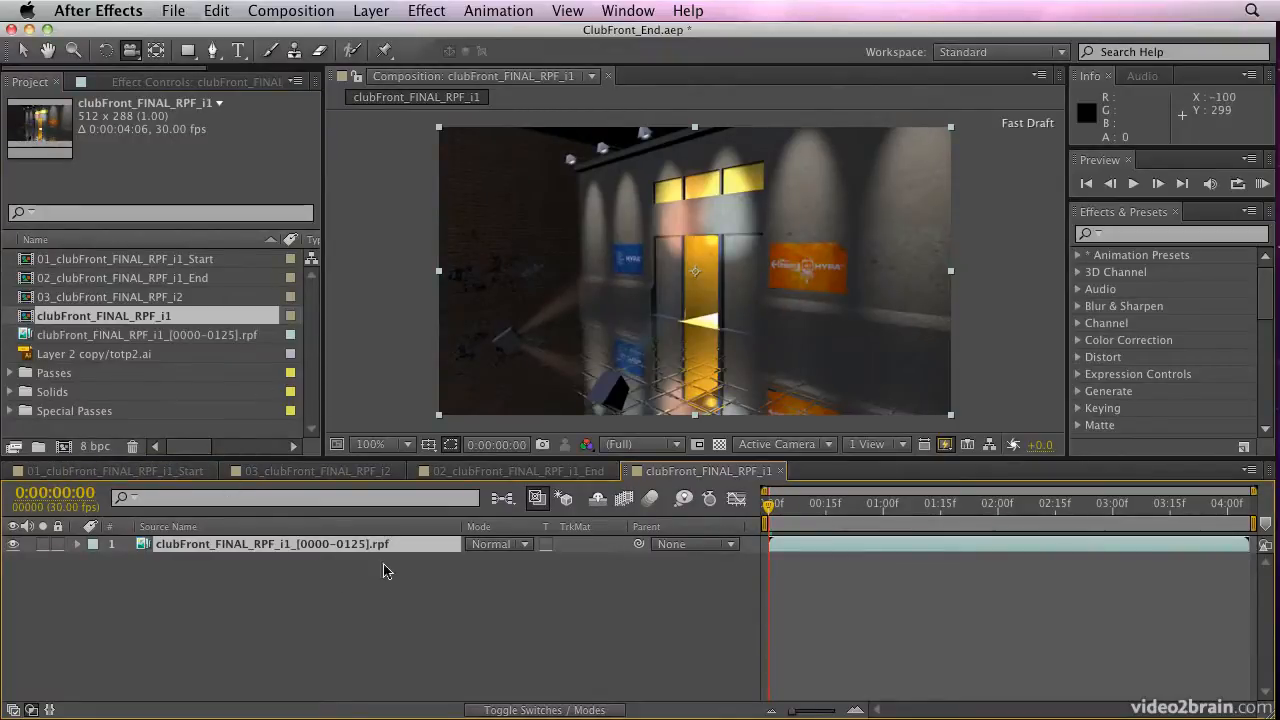
pyautogui.moveTo(784, 516); pyautogui.dragTo(714, 511)
# Apply 3D Channel Extract to the RPF layer and set its Z-Depth Black Point to -10500 and White Point to 11400
pyautogui.click(427, 12)
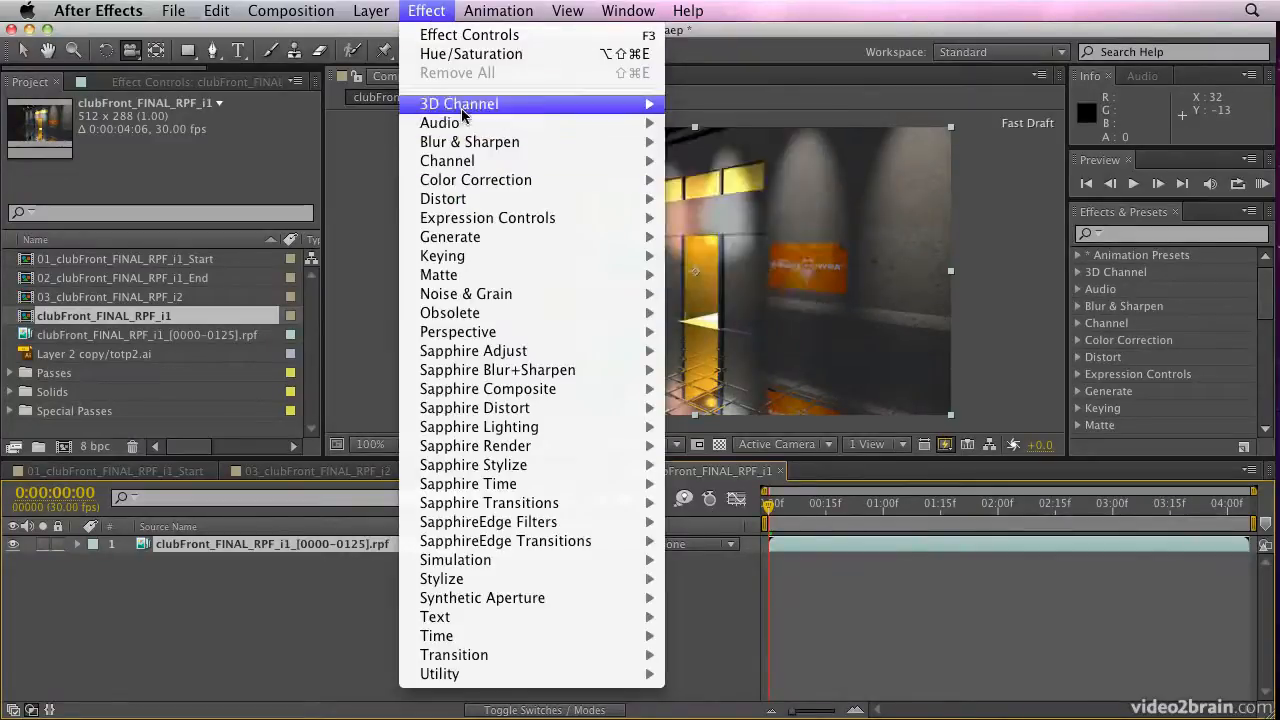
pyautogui.moveTo(517, 111)
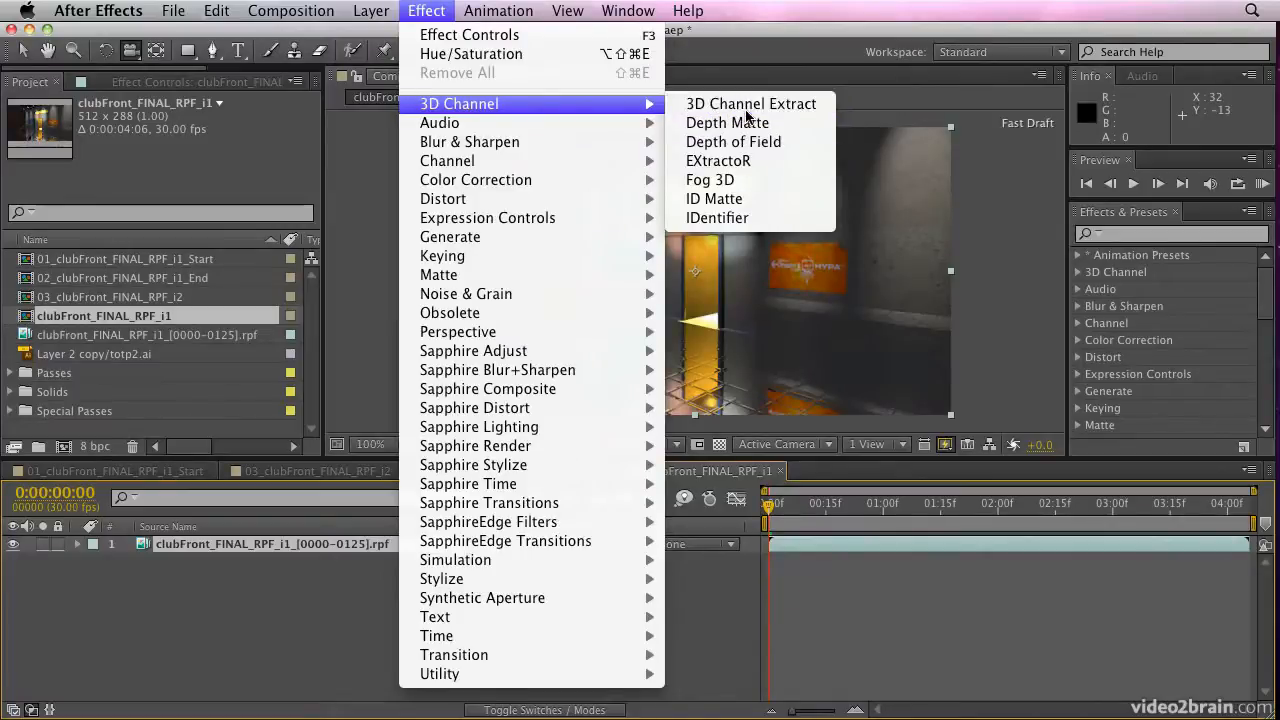
pyautogui.click(745, 119)
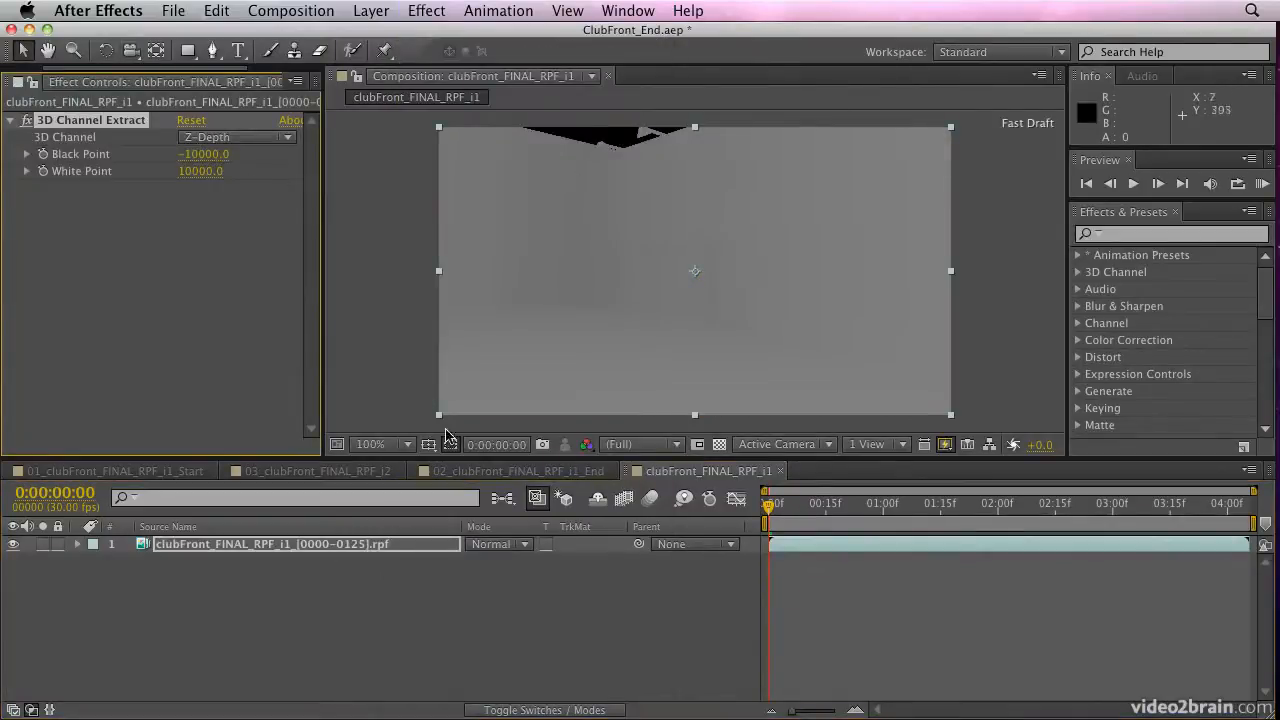
pyautogui.moveTo(820, 505); pyautogui.dragTo(768, 505)
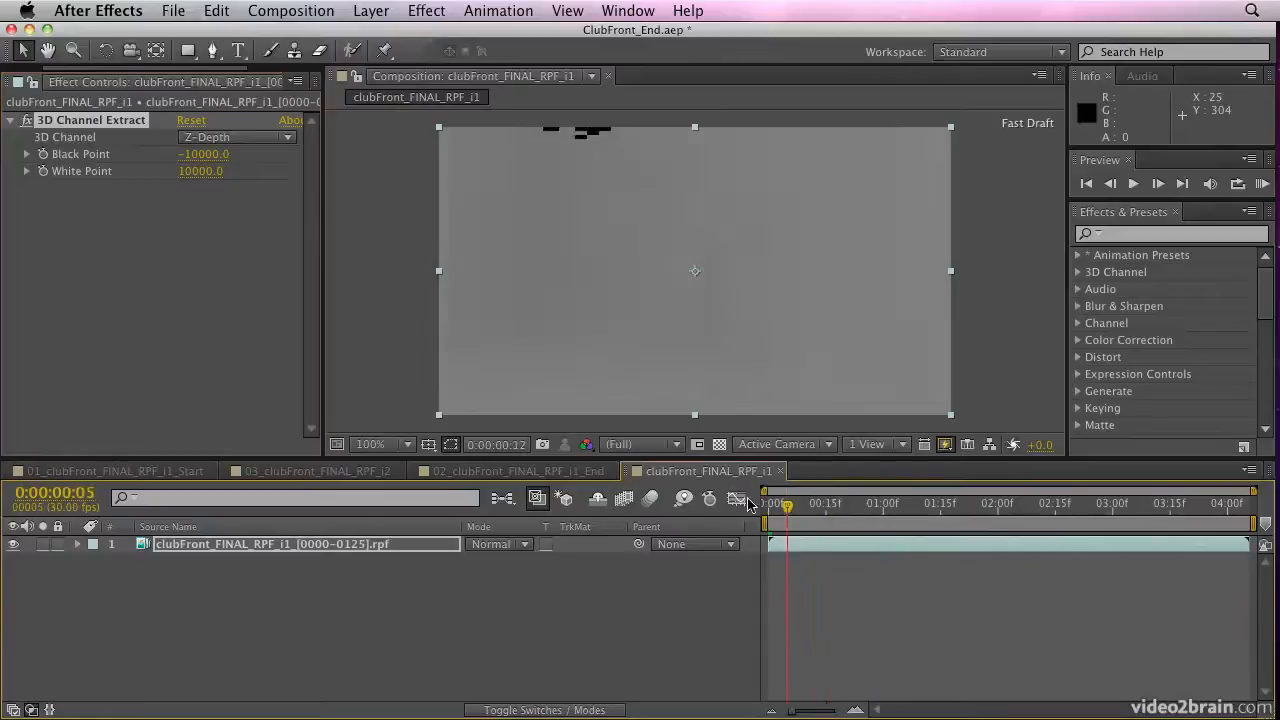
pyautogui.moveTo(197, 176)
pyautogui.mouseDown()
pyautogui.moveTo(215, 176)
pyautogui.moveTo(217, 158)
pyautogui.moveTo(203, 156)
pyautogui.mouseUp()
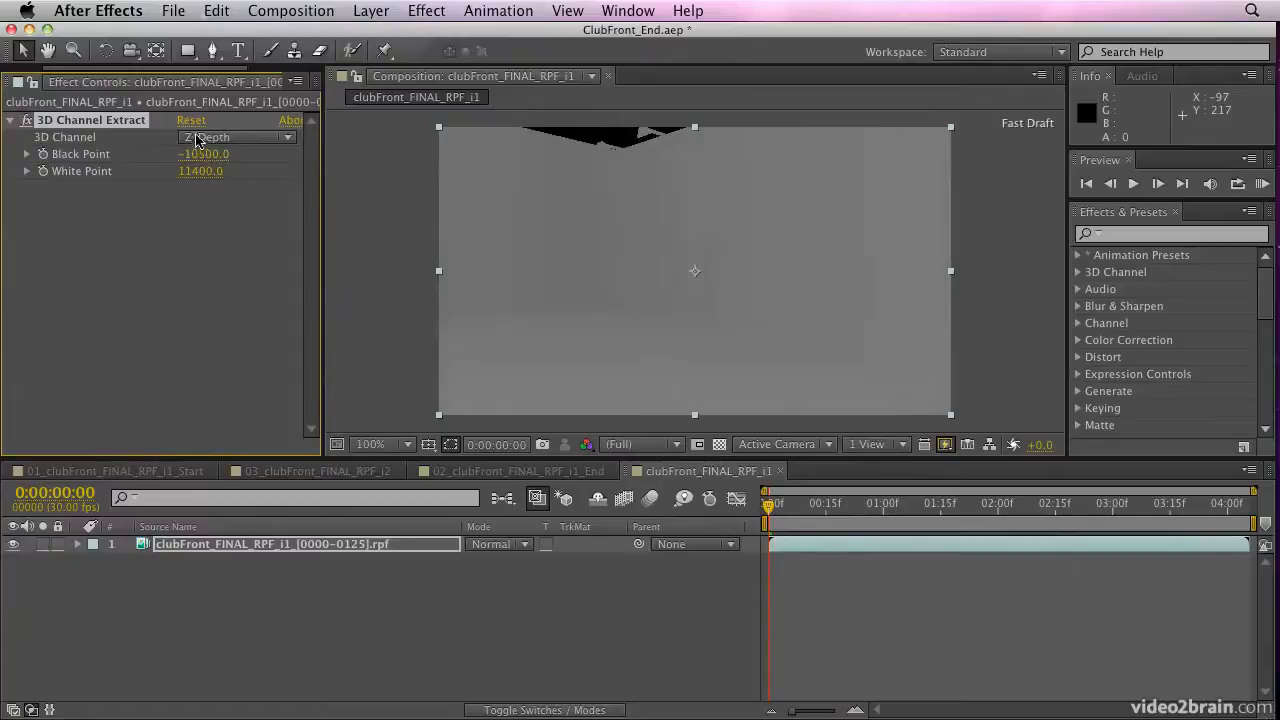
# Try Object ID, Texture UV and Material ID as the extracted 3D channel, and finish on Texture UV
pyautogui.click(218, 136)
pyautogui.click(239, 180)
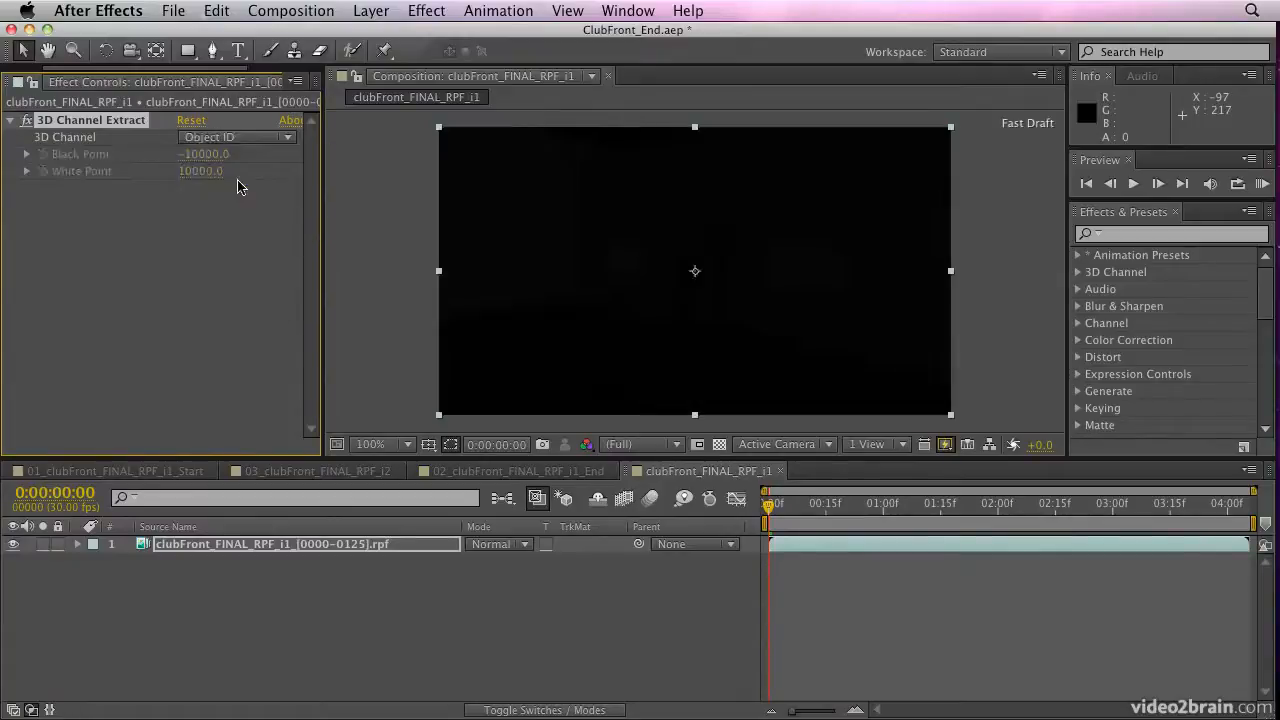
pyautogui.click(224, 140)
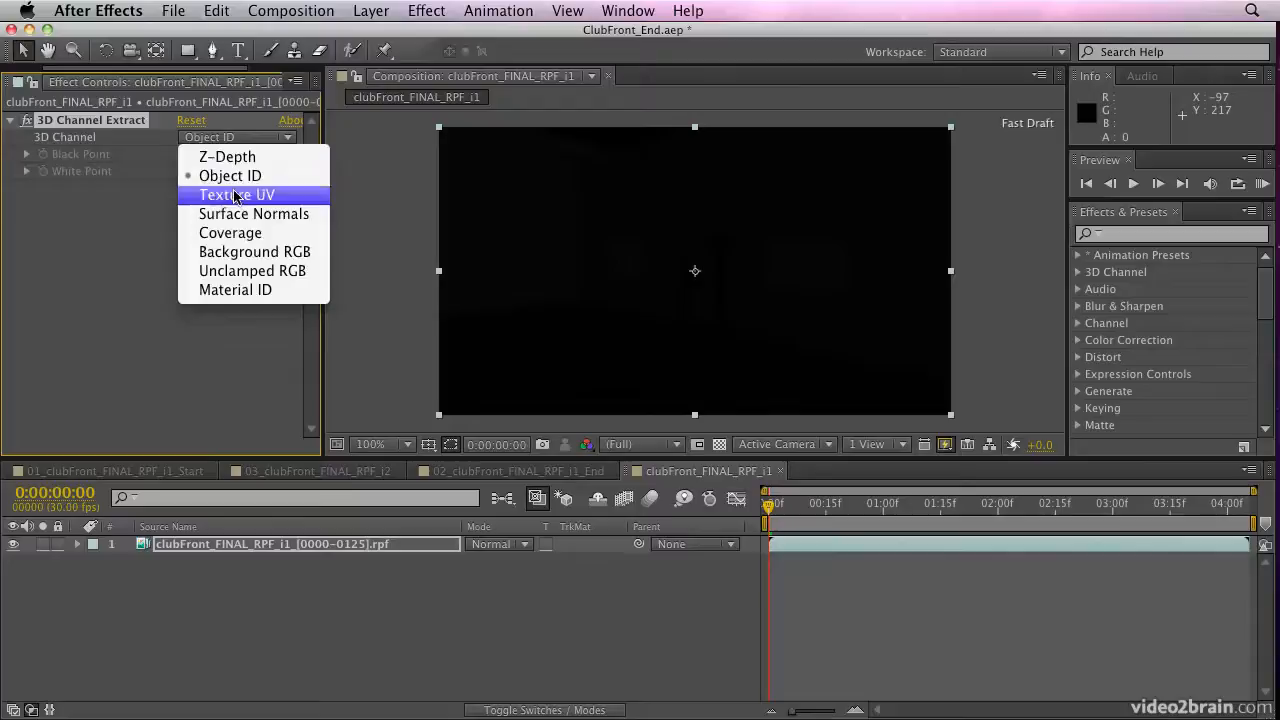
pyautogui.click(235, 195)
pyautogui.click(242, 140)
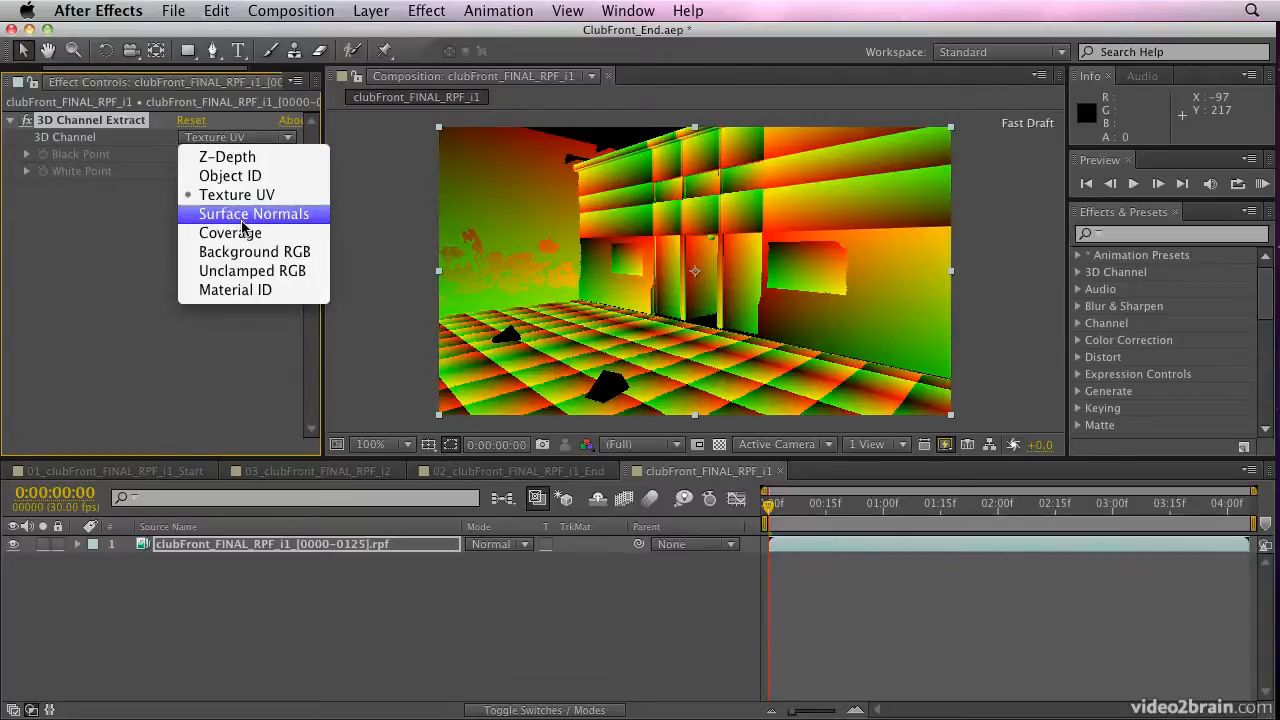
pyautogui.click(216, 290)
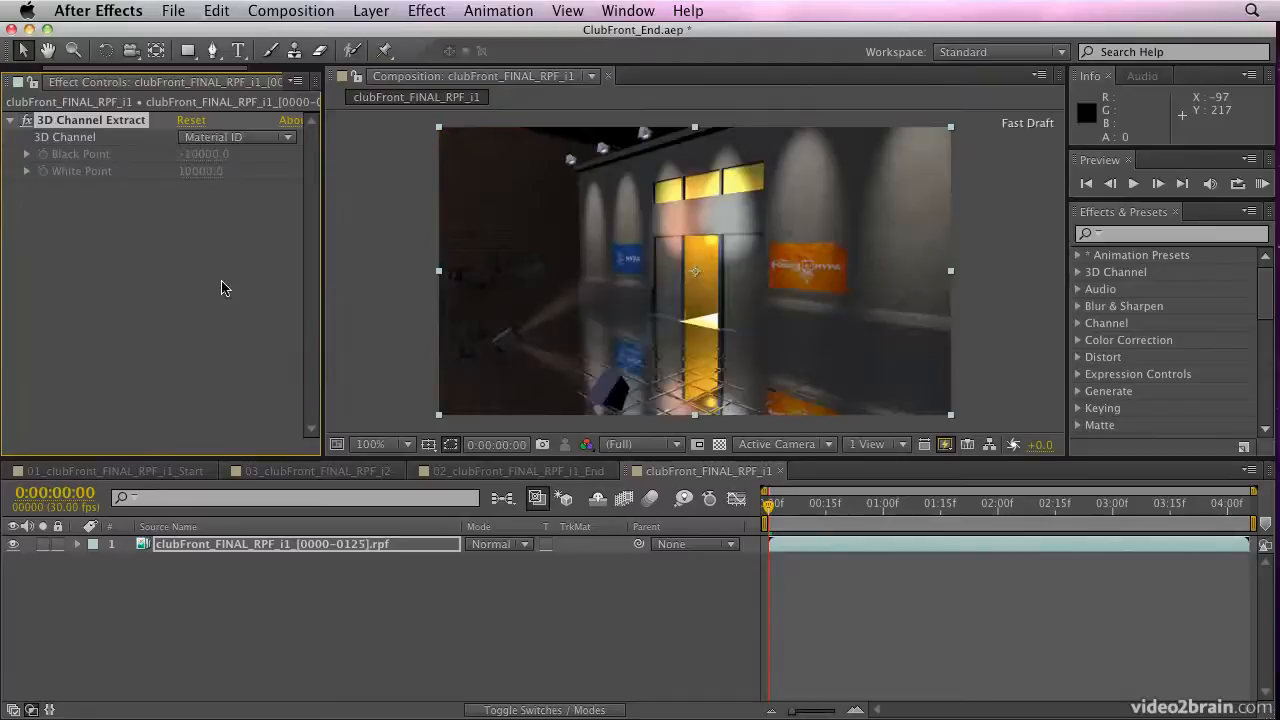
pyautogui.click(228, 140)
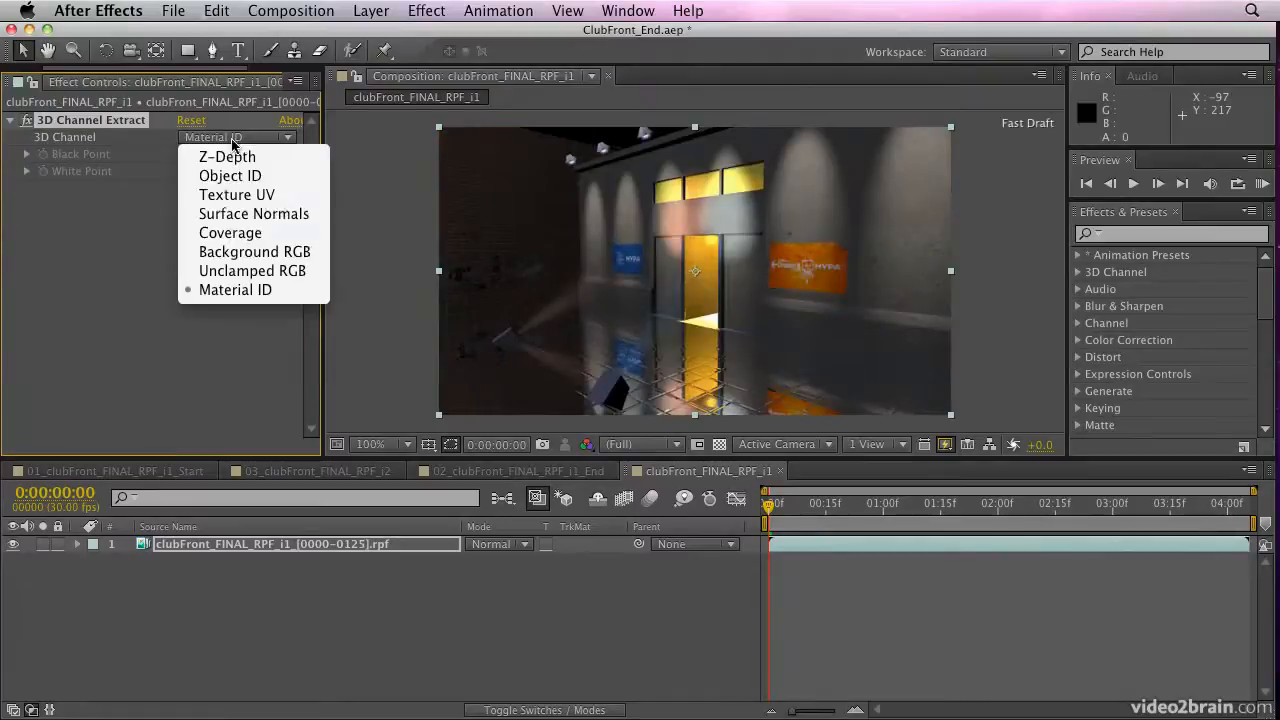
pyautogui.click(238, 195)
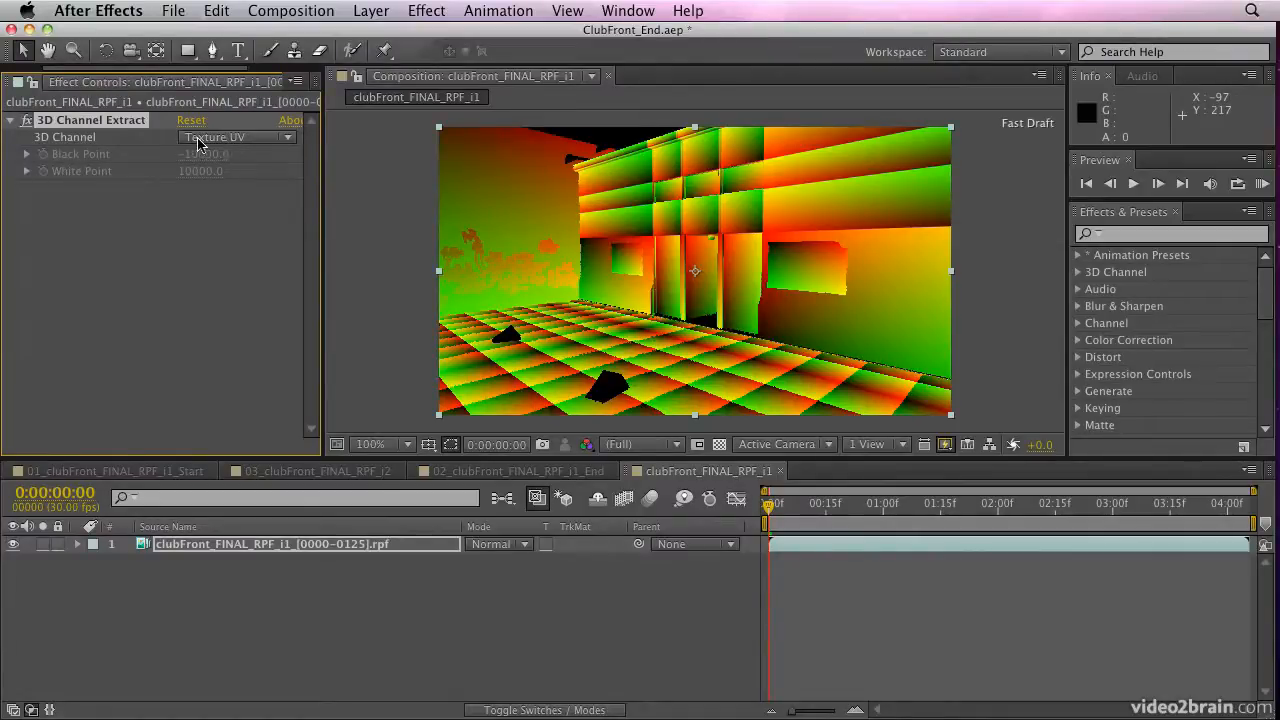
# Disable 3D Channel Extract on the RPF layer, add the EXtractoR effect, and disable that effect as well
pyautogui.click(28, 121)
pyautogui.click(427, 11)
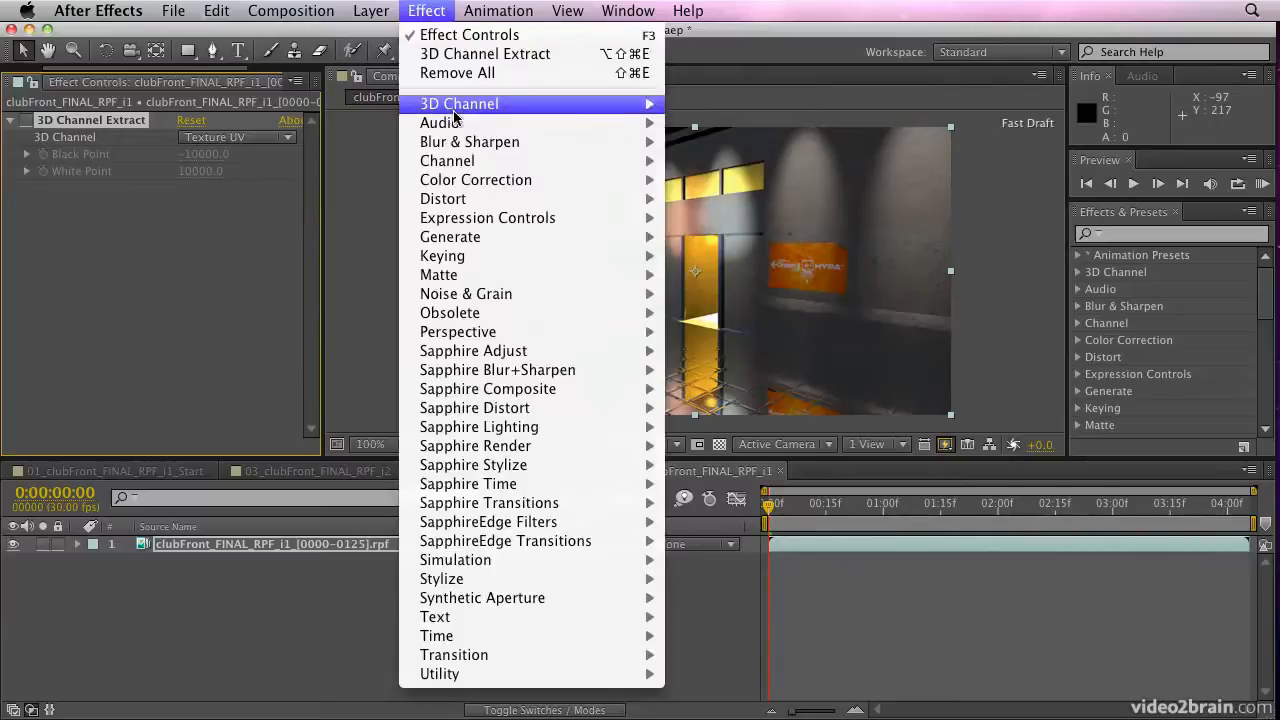
pyautogui.moveTo(454, 115)
pyautogui.click(741, 165)
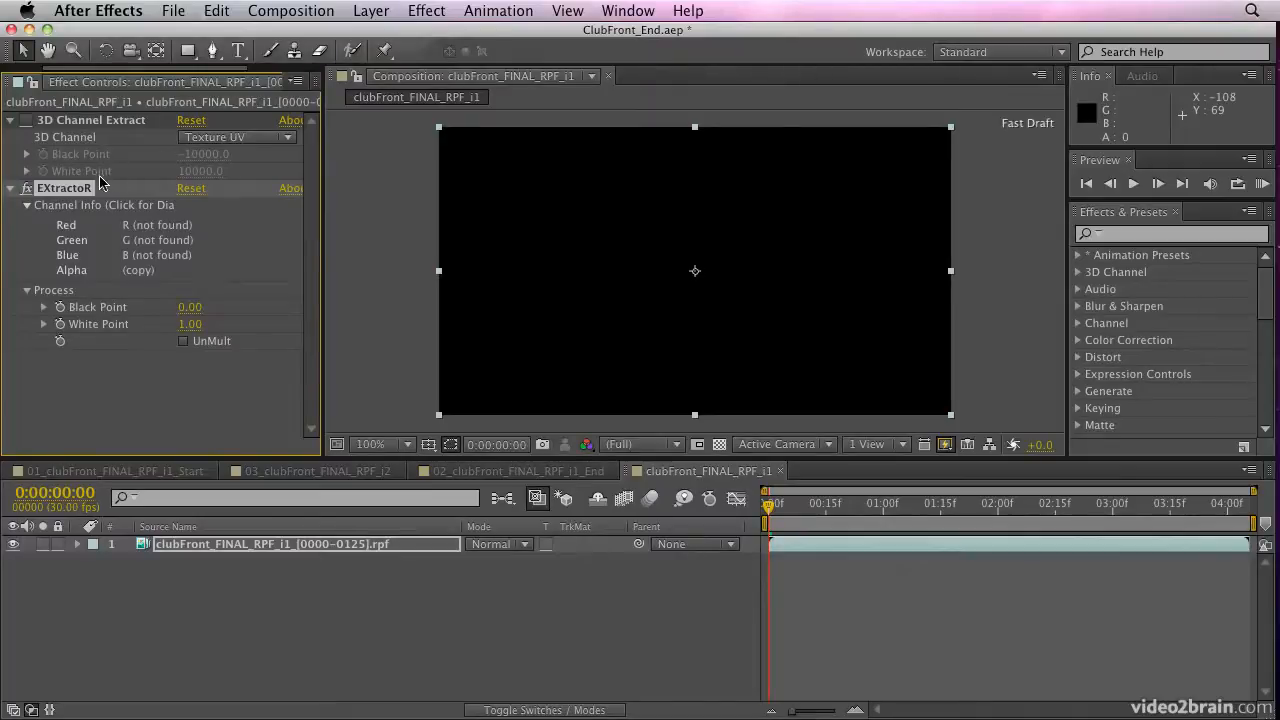
pyautogui.click(26, 189)
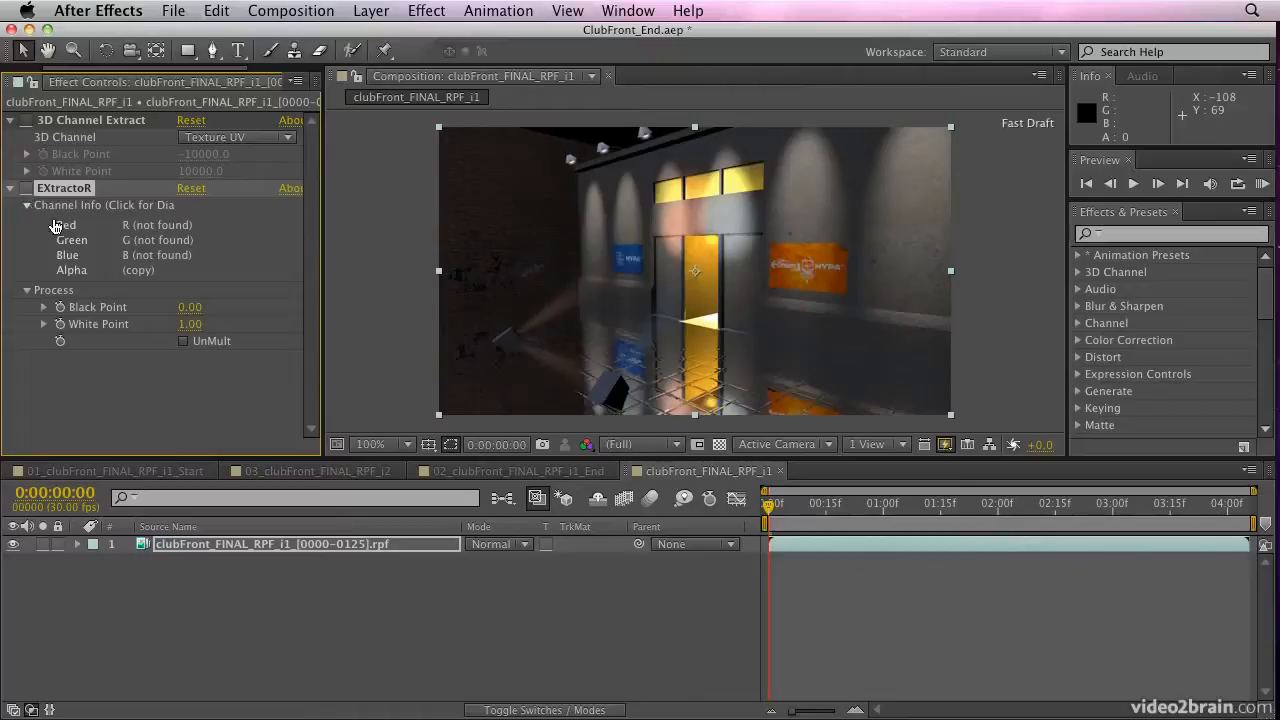
# Create a camera from the RPF layer's embedded camera data using the RPF Camera Import keyframe assistant
pyautogui.click(183, 549)
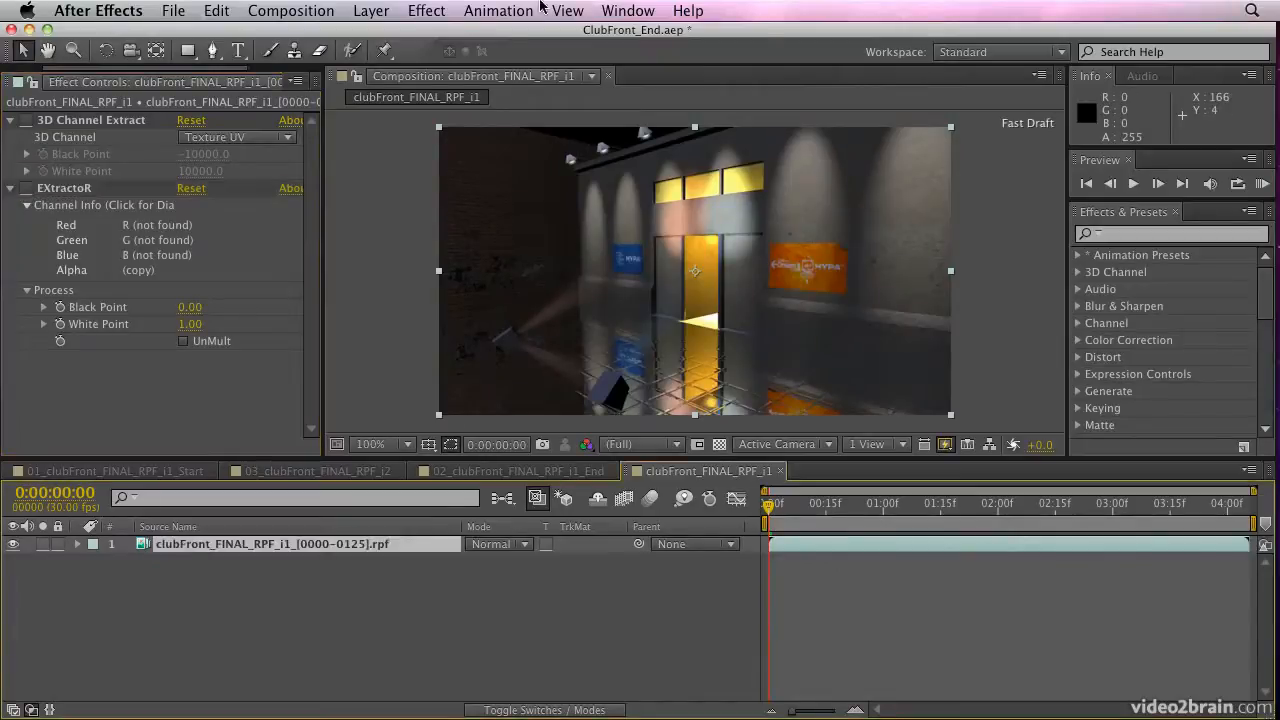
pyautogui.click(500, 12)
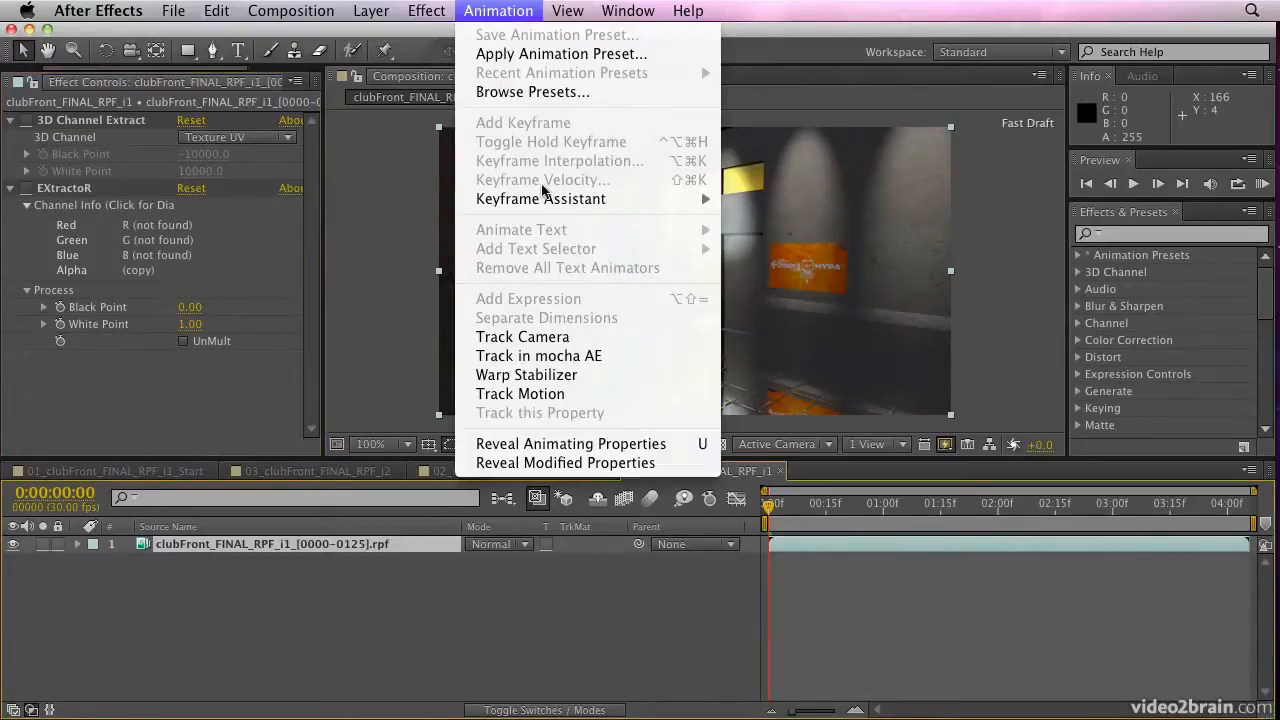
pyautogui.moveTo(548, 200)
pyautogui.click(877, 316)
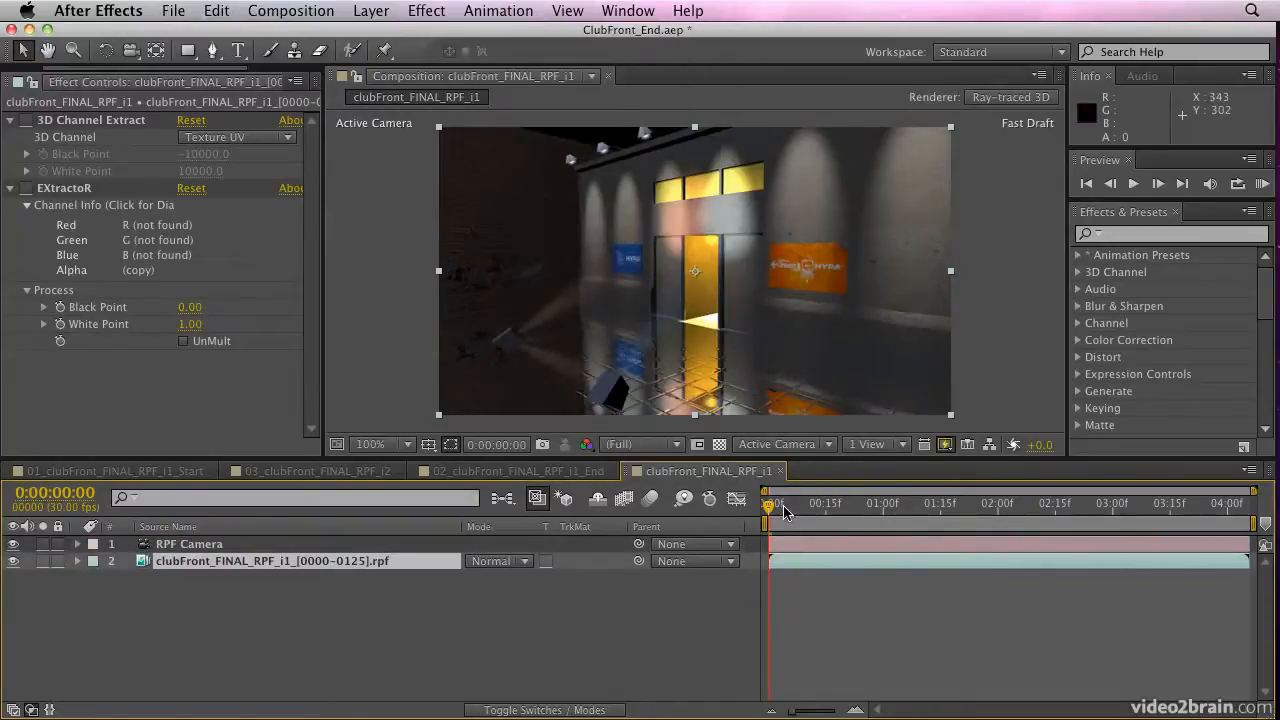
# Reveal the RPF Camera's keyframed properties in the timeline and scrub the opening frames to check its movement
pyautogui.press('super+t')
pyautogui.click(212, 545)
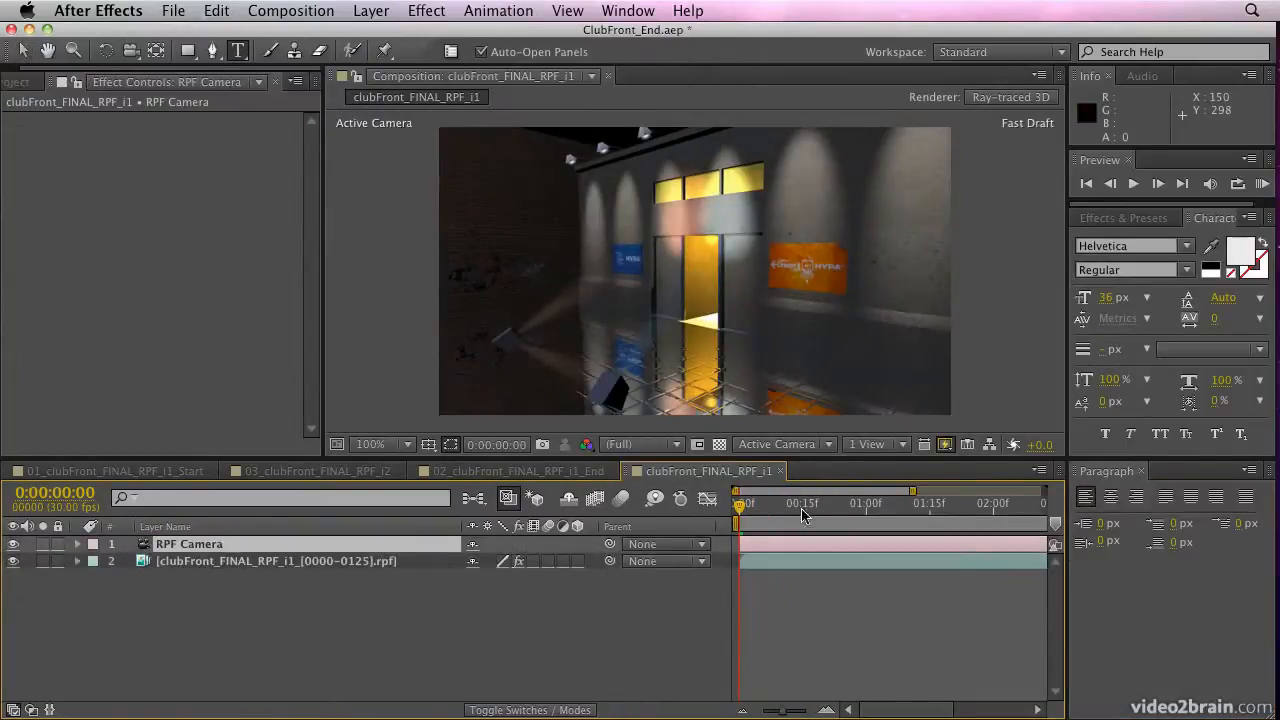
pyautogui.press('u')
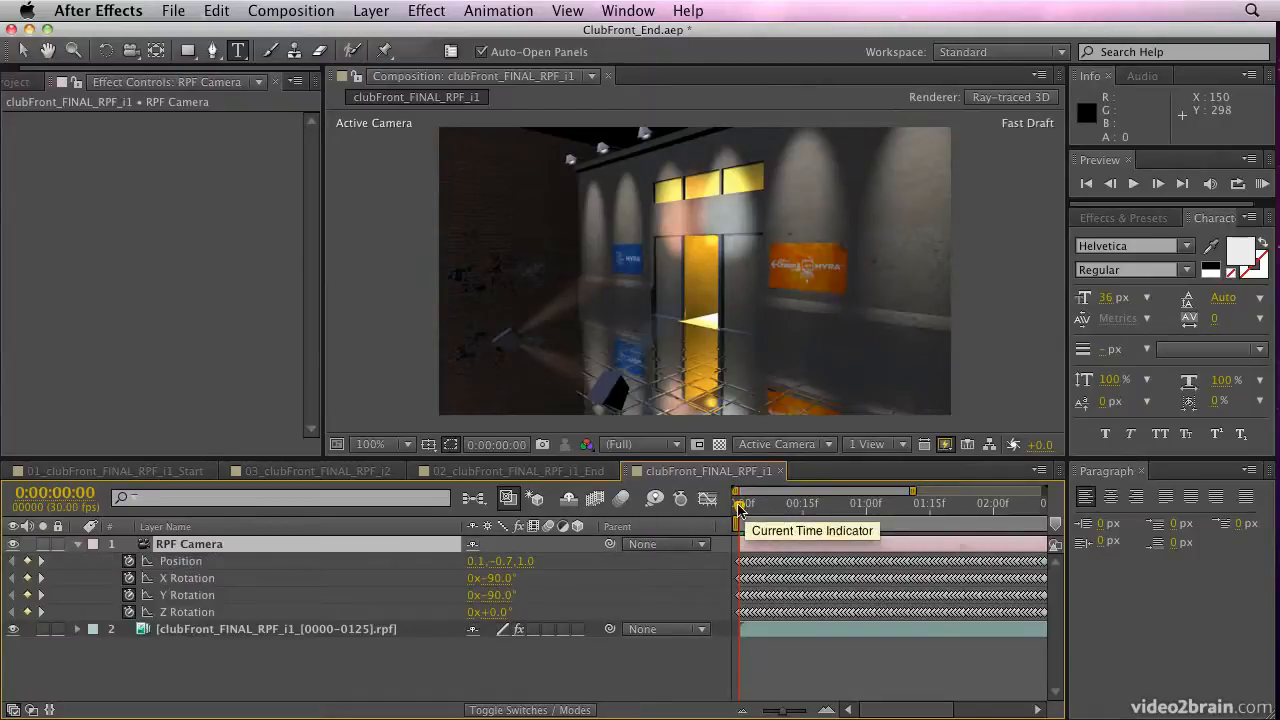
pyautogui.moveTo(740, 505)
pyautogui.mouseDown()
pyautogui.moveTo(925, 505)
pyautogui.moveTo(738, 505)
pyautogui.mouseUp()
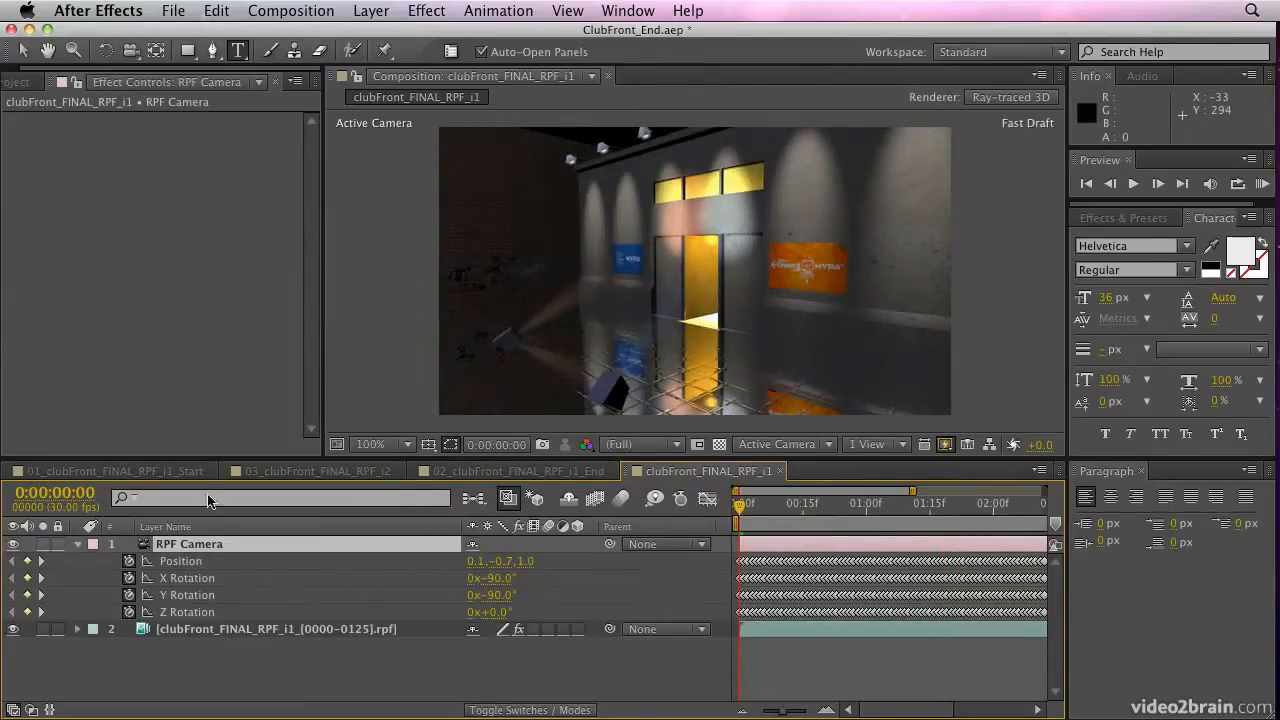
# Scrub the start of 02_clubFront_FINAL_RPF_i1_End for comparison, and return to clubFront_FINAL_RPF_i1 with its RPF layer selected
pyautogui.click(515, 471)
pyautogui.moveTo(752, 507); pyautogui.dragTo(668, 514)
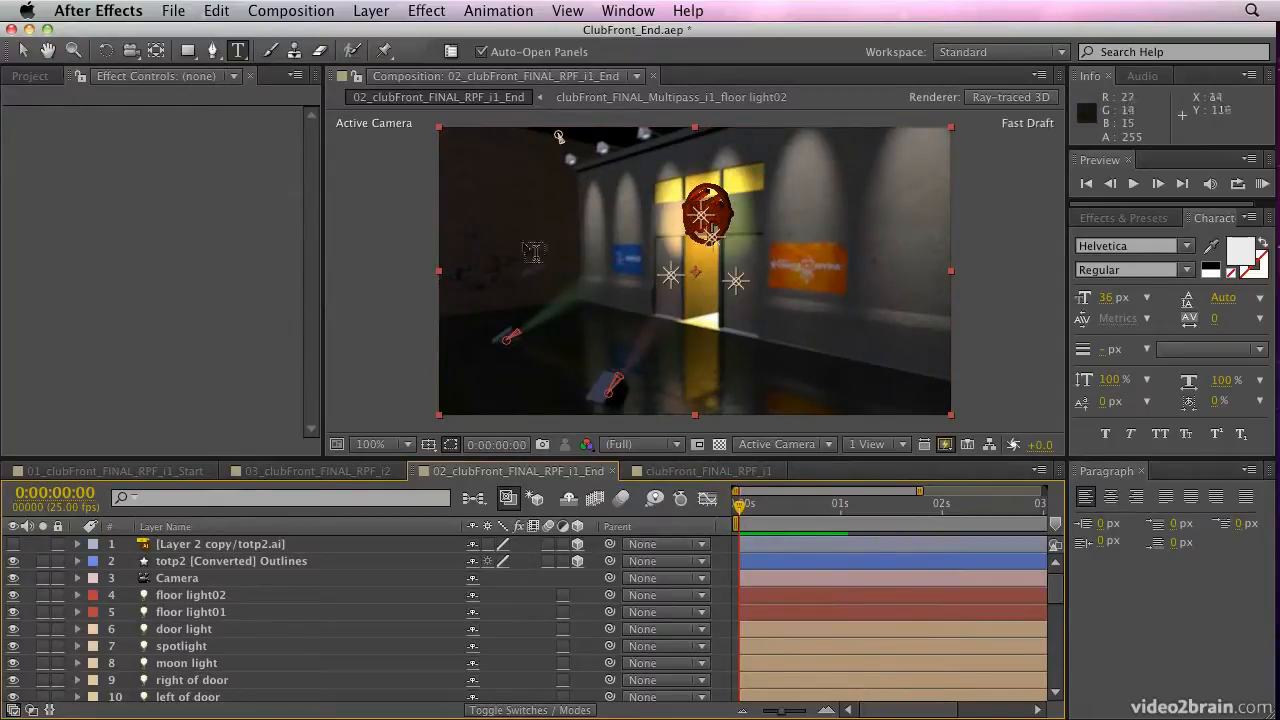
pyautogui.click(685, 472)
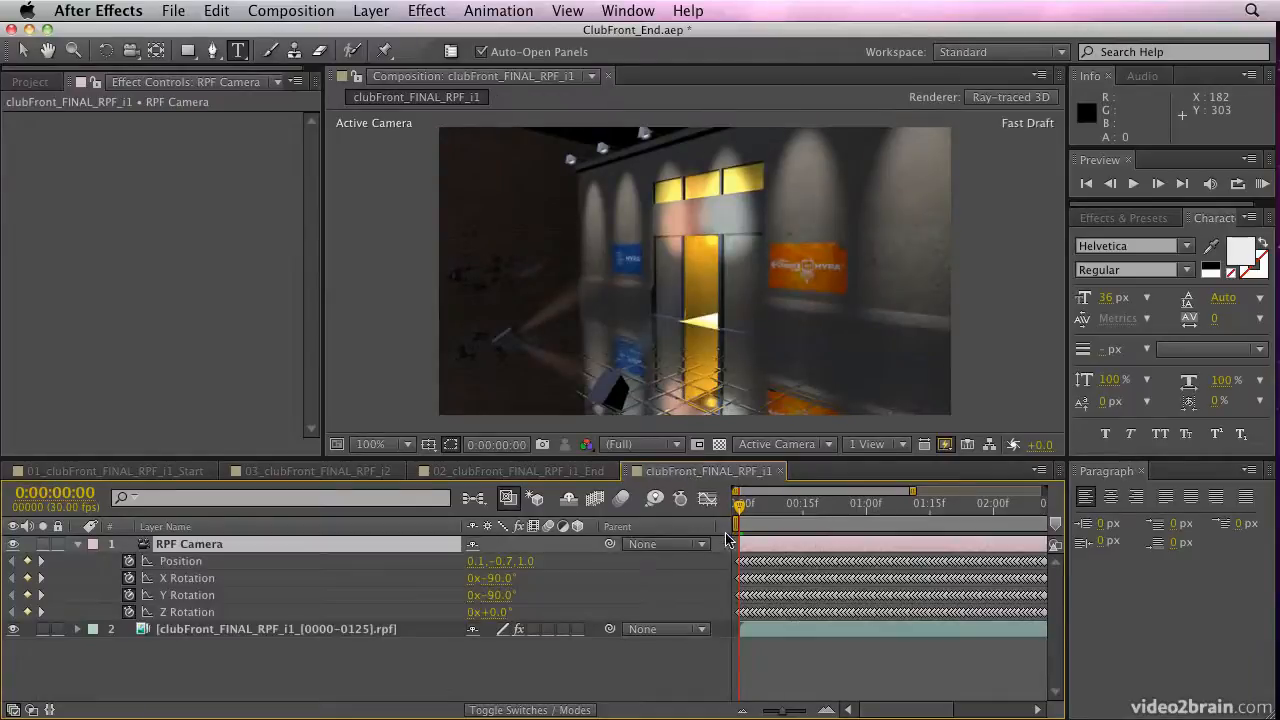
pyautogui.click(208, 630)
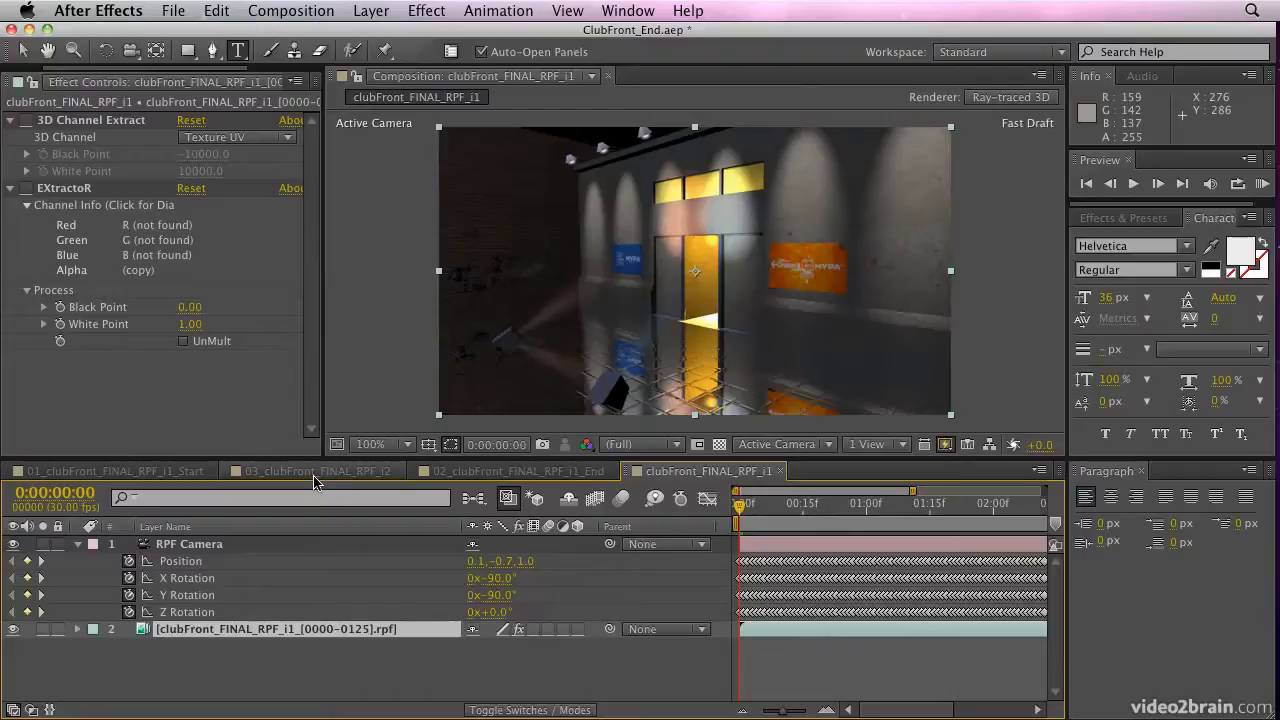
# Export the 02_clubFront_FINAL_RPF_i1_End composition with the CINEMA 4D Exporter as Test.c4d in the clubFront_FINAL_R13 folder
pyautogui.click(500, 476)
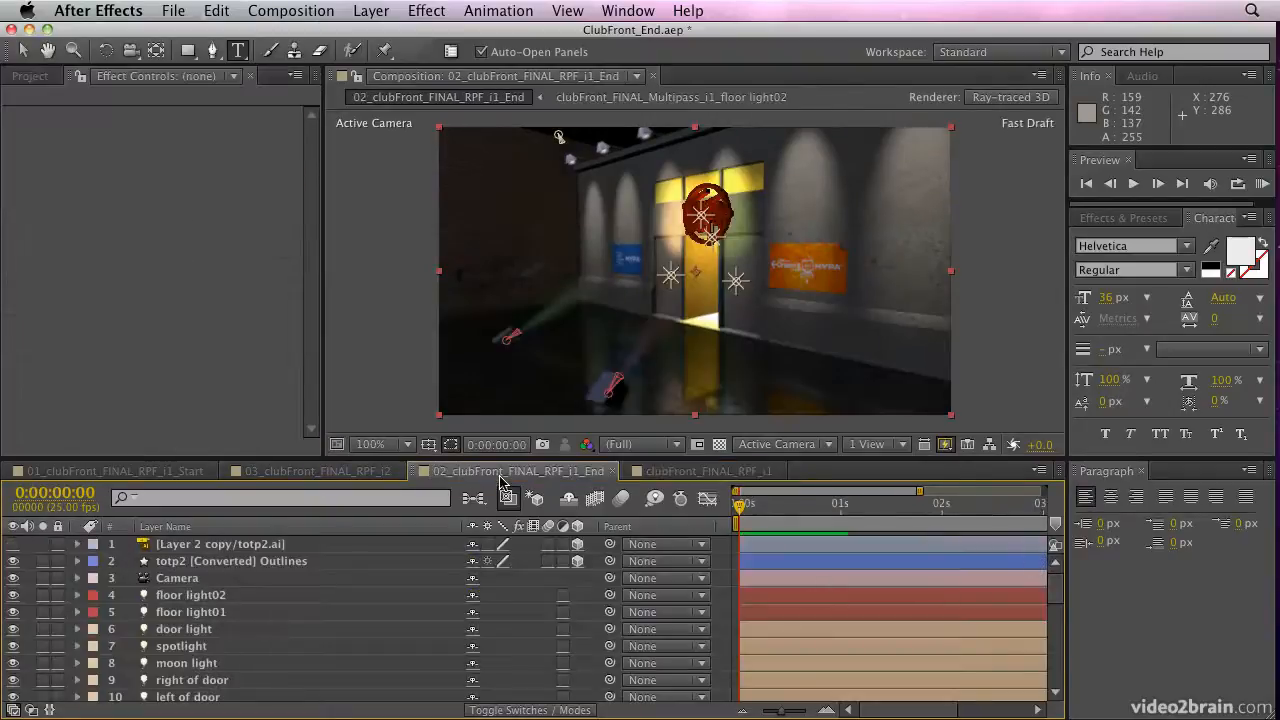
pyautogui.click(174, 12)
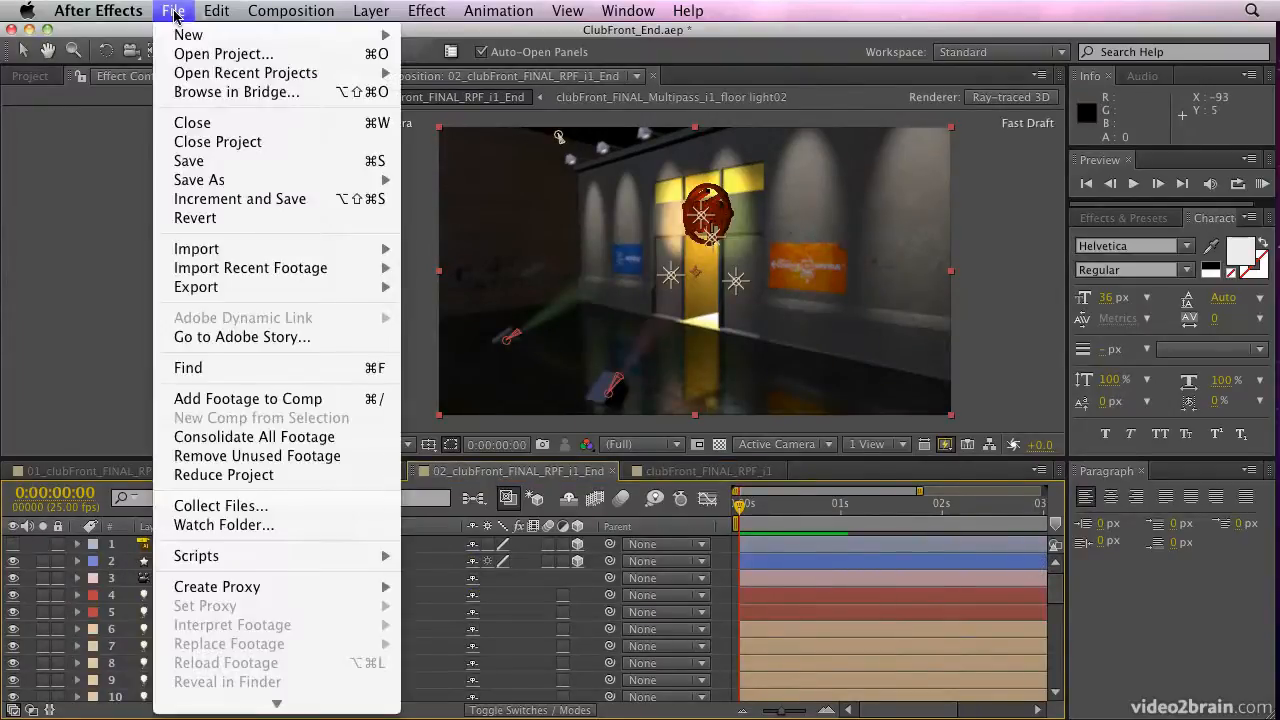
pyautogui.moveTo(217, 293)
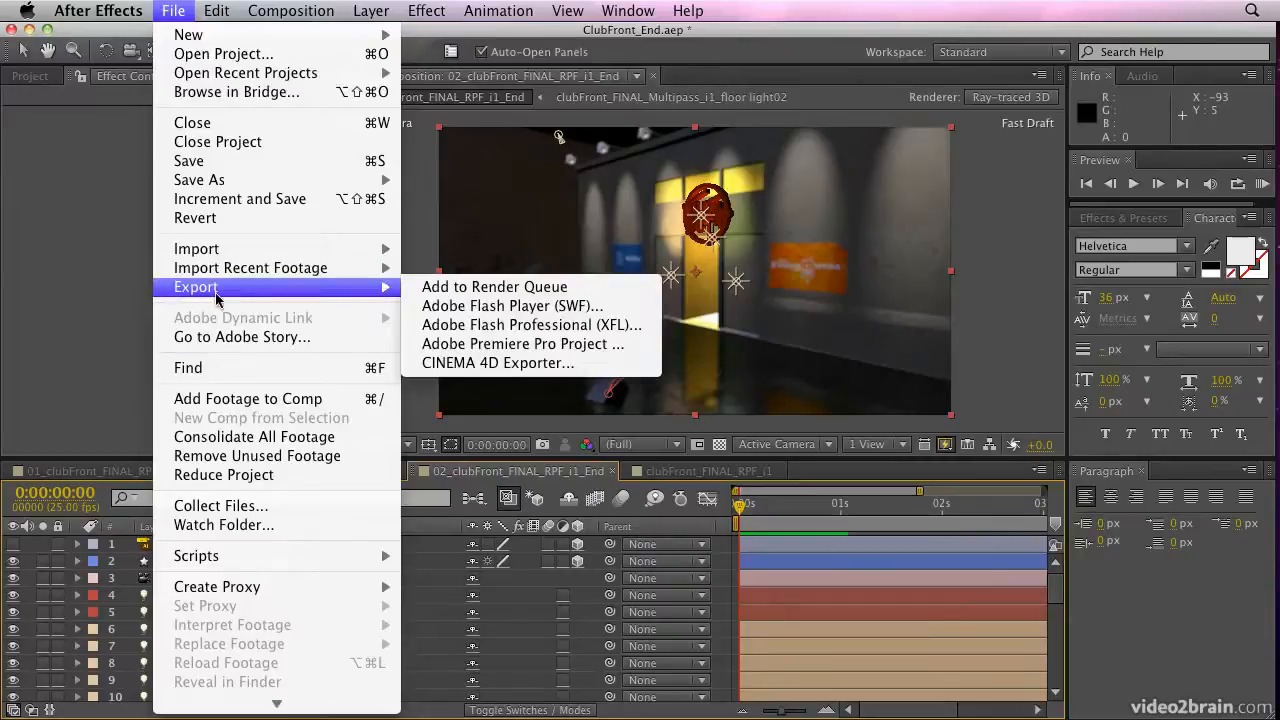
pyautogui.click(574, 365)
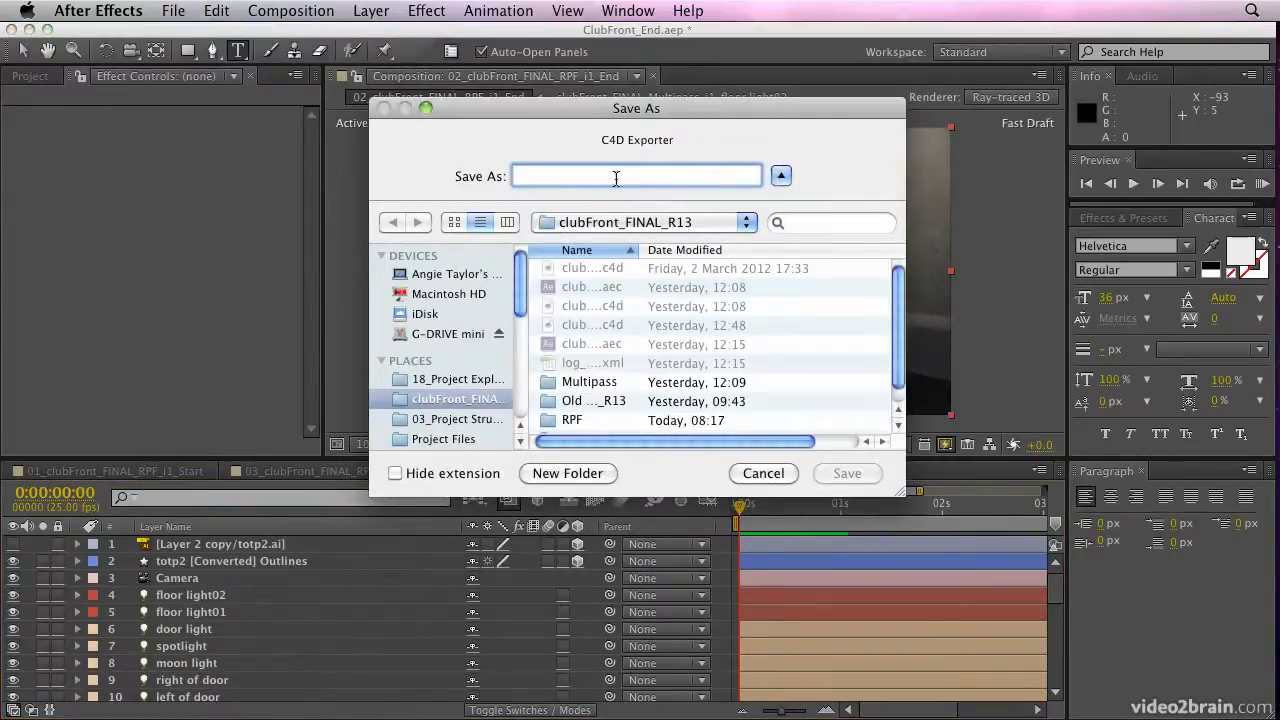
pyautogui.write('Test.c')
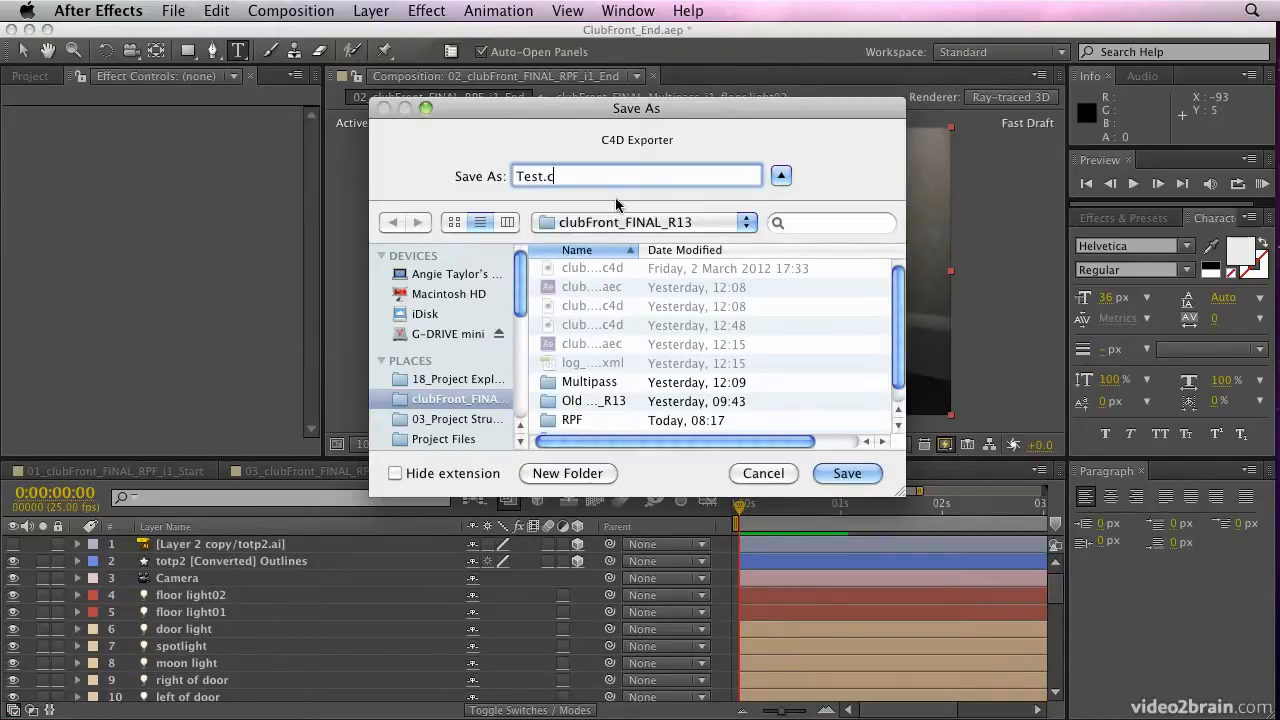
pyautogui.write('4d')
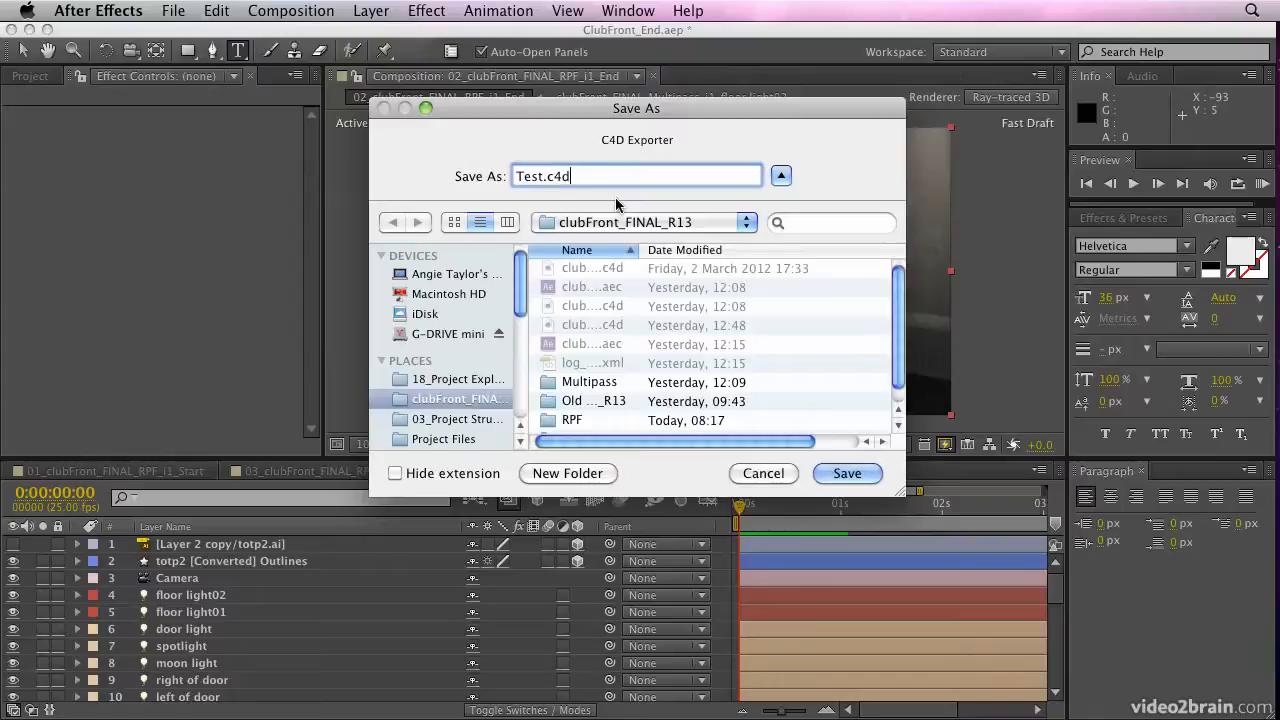